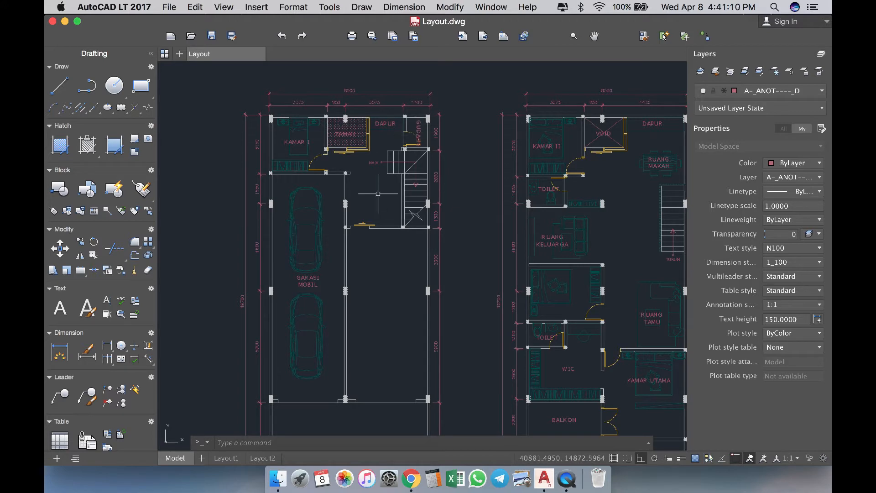
# Examine both floor plans in Layout.dwg, looking over the rooms, stairs and dimensions of each level
pyautogui.hscroll(10, 392, 158)
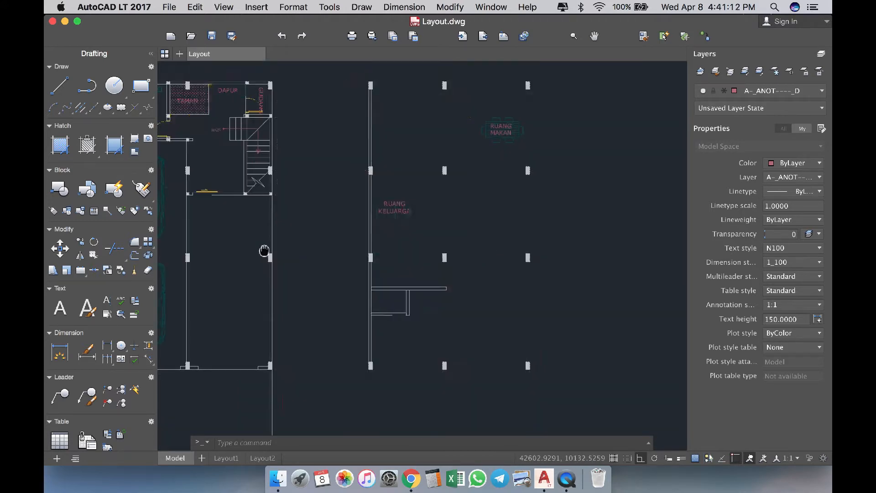
pyautogui.scroll(-5, 440, 244)
pyautogui.hscroll(5, 439, 244)
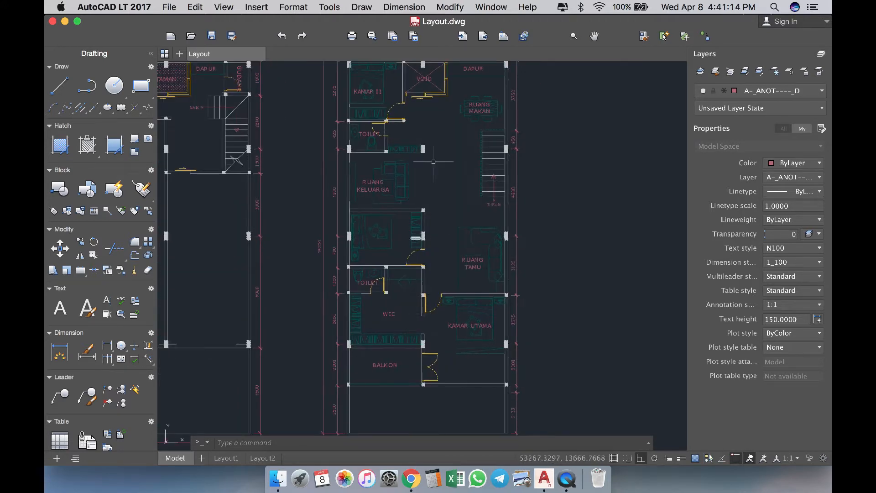
pyautogui.scroll(-3, 429, 215)
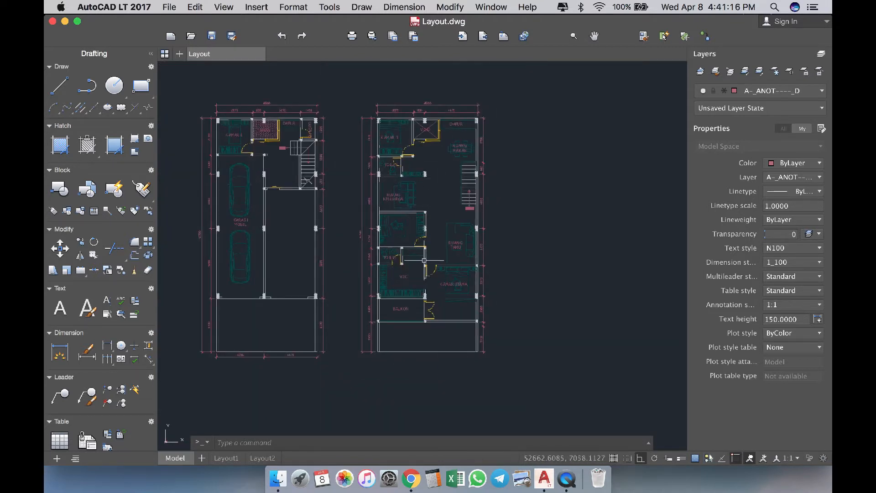
pyautogui.scroll(3, 425, 264)
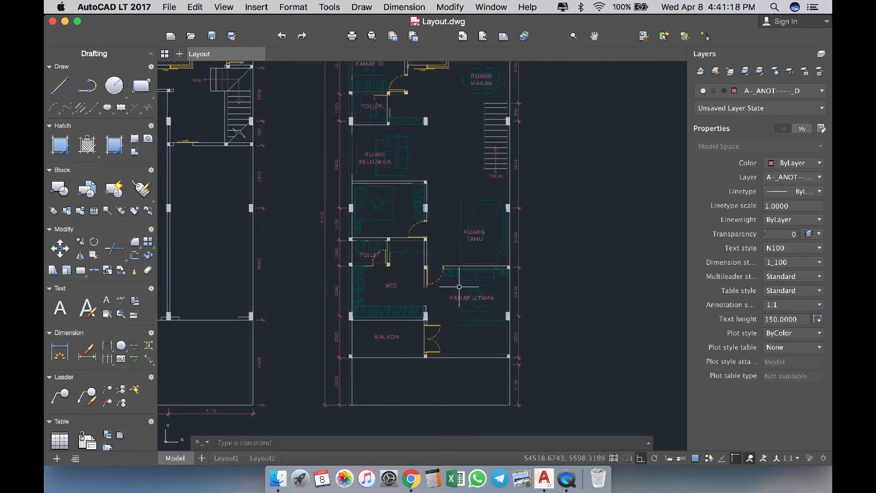
pyautogui.scroll(2, 419, 162)
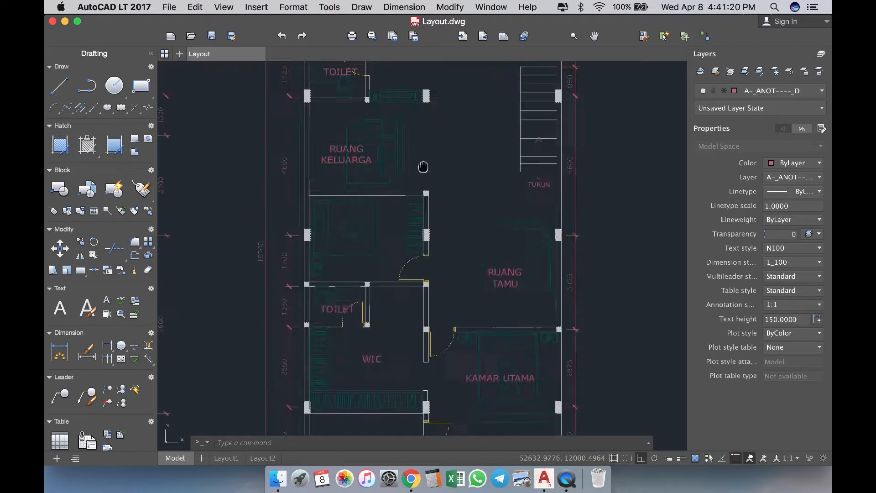
pyautogui.moveTo(420, 165); pyautogui.dragTo(415, 234, button='middle')
pyautogui.scroll(-2, 391, 278)
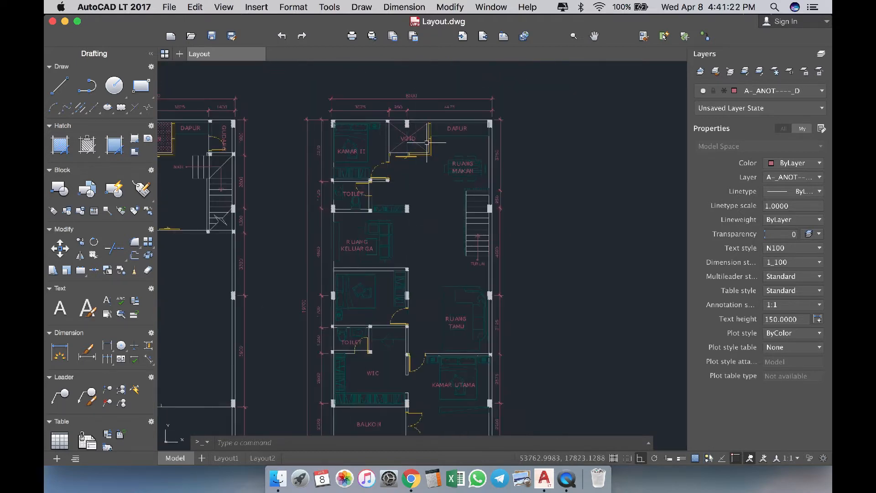
pyautogui.scroll(-3, 415, 192)
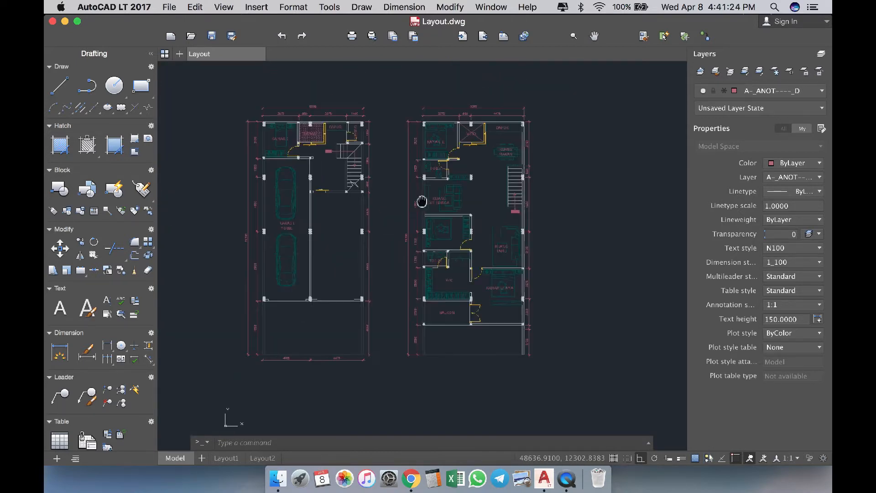
pyautogui.scroll(3, 373, 204)
pyautogui.scroll(-3, 396, 210)
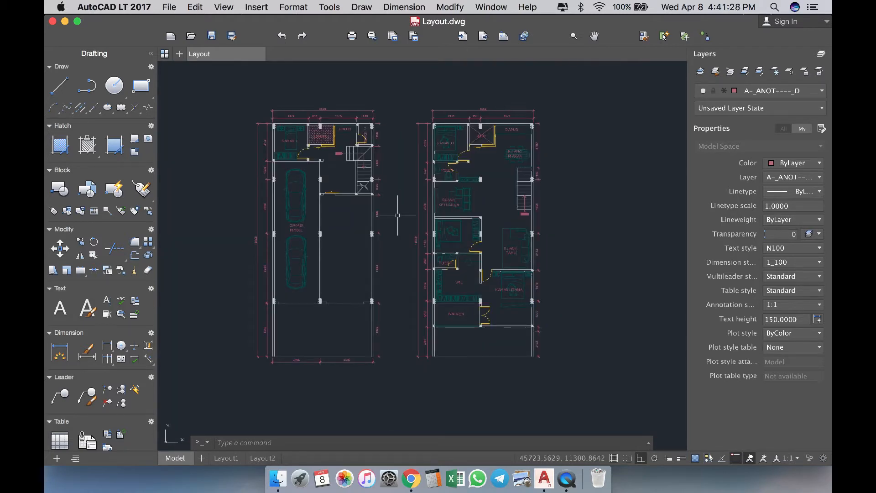
# Switch to SketchUp by launching it from the Mac's installed applications
pyautogui.click(306, 474)
pyautogui.click(415, 60)
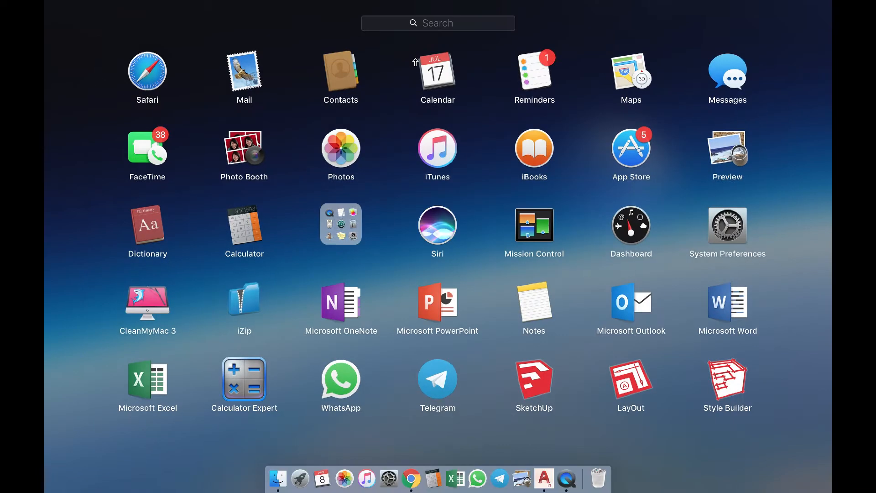
pyautogui.scroll(-2, 470, 234)
pyautogui.scroll(2, 456, 294)
pyautogui.click(543, 382)
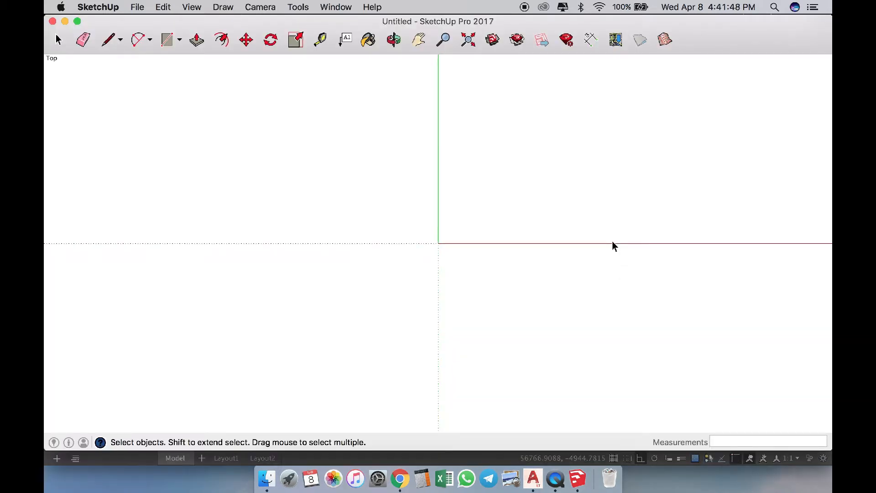
pyautogui.moveTo(294, 244); pyautogui.dragTo(421, 279, button='middle')
pyautogui.scroll(1, 421, 277)
pyautogui.moveTo(450, 246); pyautogui.dragTo(422, 220, button='middle')
pyautogui.scroll(1, 439, 264)
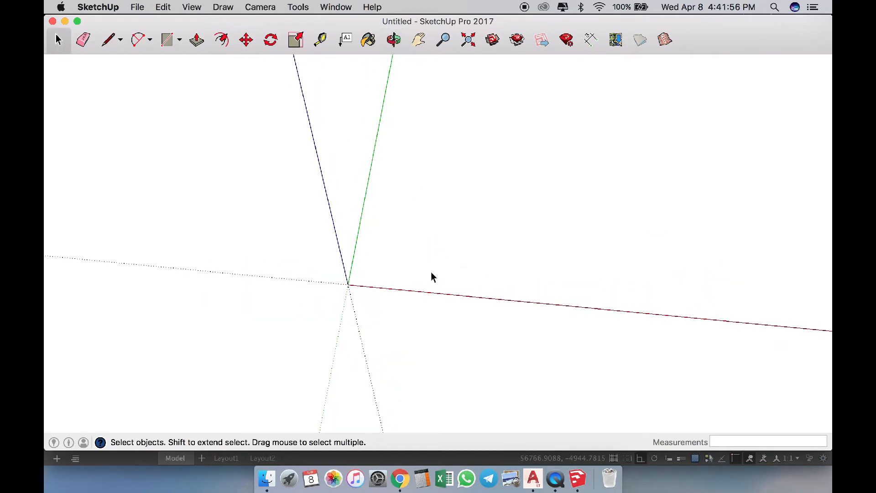
pyautogui.click(533, 478)
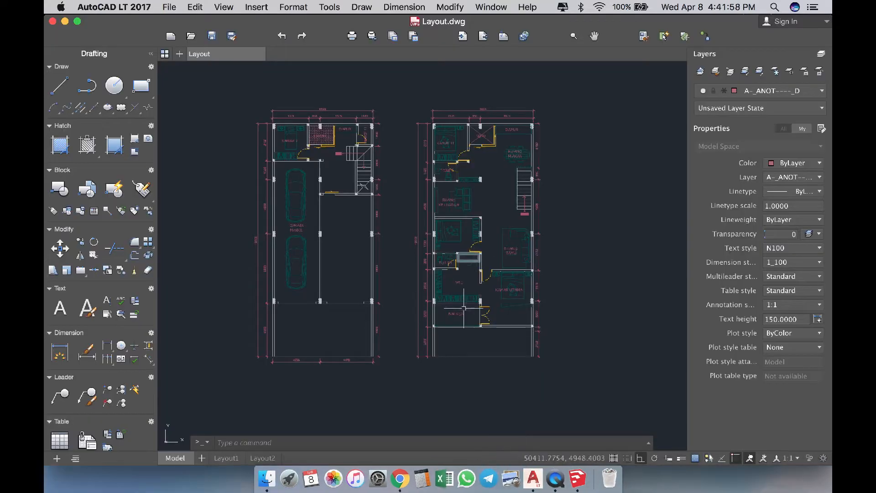
pyautogui.press('super+Tab')
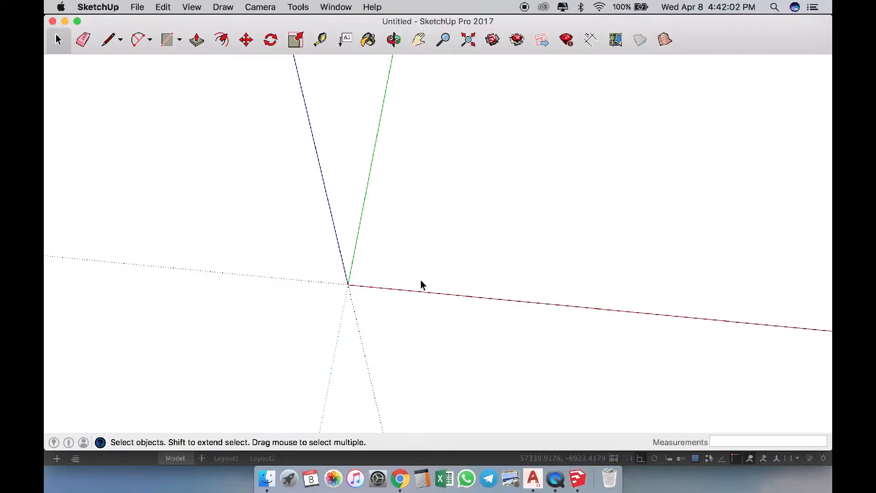
pyautogui.scroll(1, 442, 238)
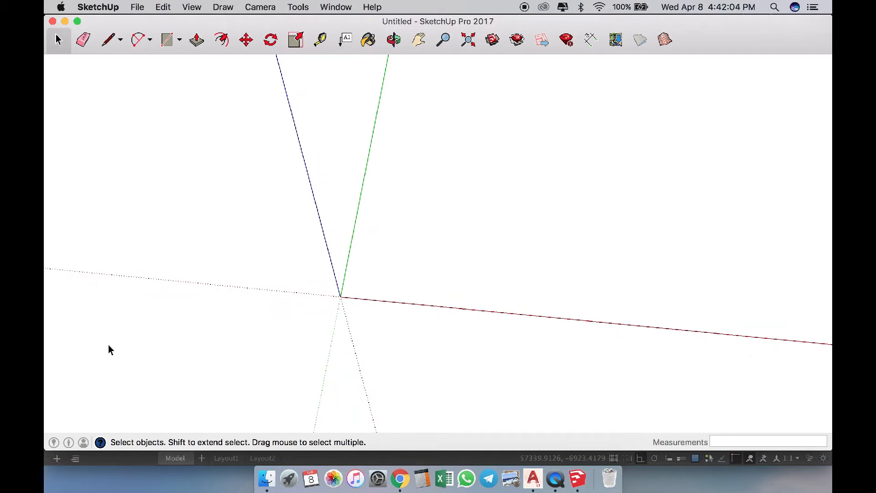
# Set the model's length units to Decimal format in Millimeters and close the model information
pyautogui.click(54, 442)
pyautogui.click(218, 243)
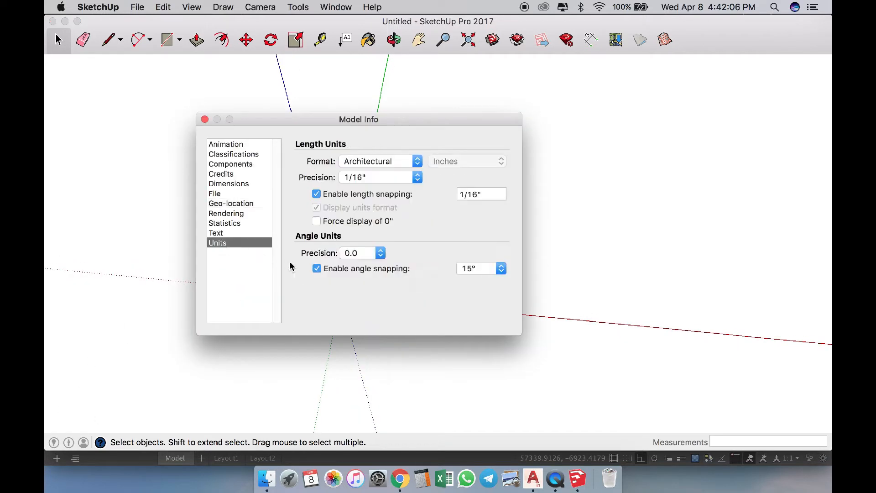
pyautogui.click(418, 161)
pyautogui.click(396, 171)
pyautogui.click(402, 177)
pyautogui.click(401, 143)
pyautogui.click(471, 165)
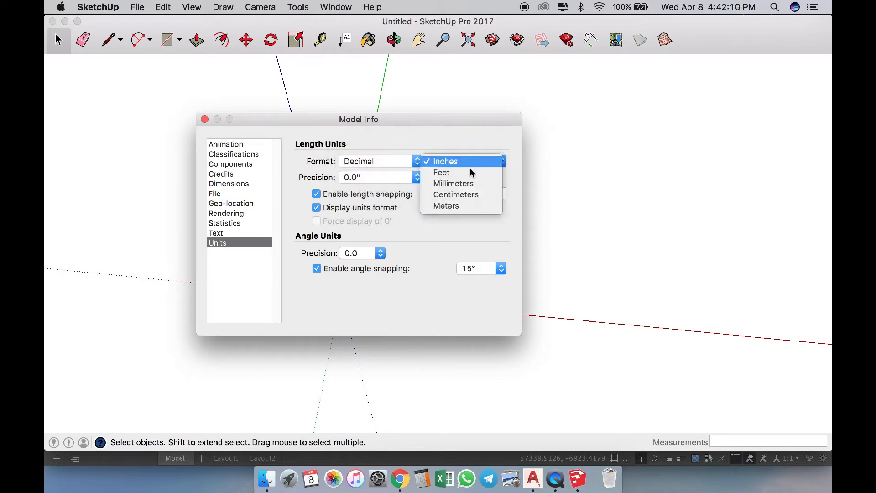
pyautogui.click(470, 183)
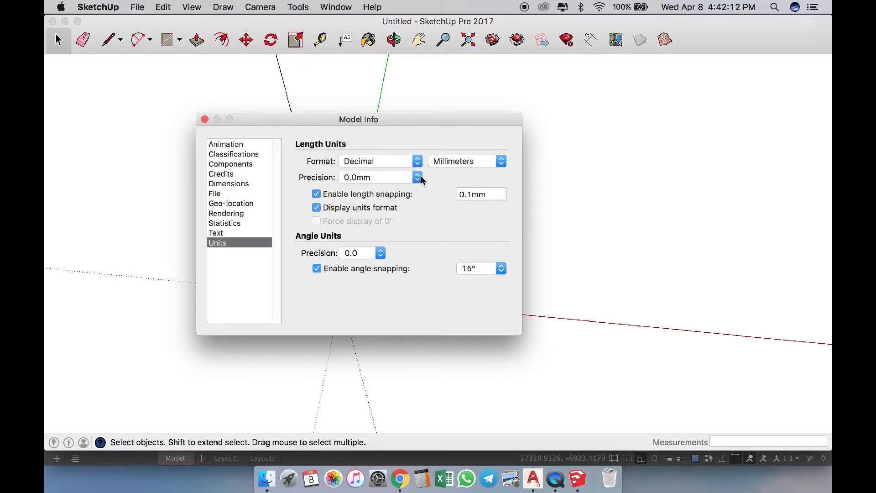
pyautogui.click(205, 119)
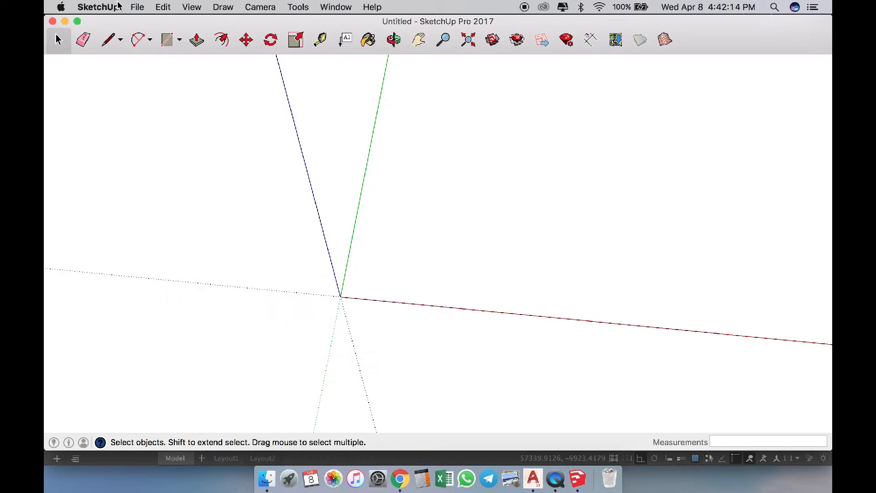
# Start a file import and set its format to AutoCAD Files (*.dwg, *.dxf)
pyautogui.click(137, 9)
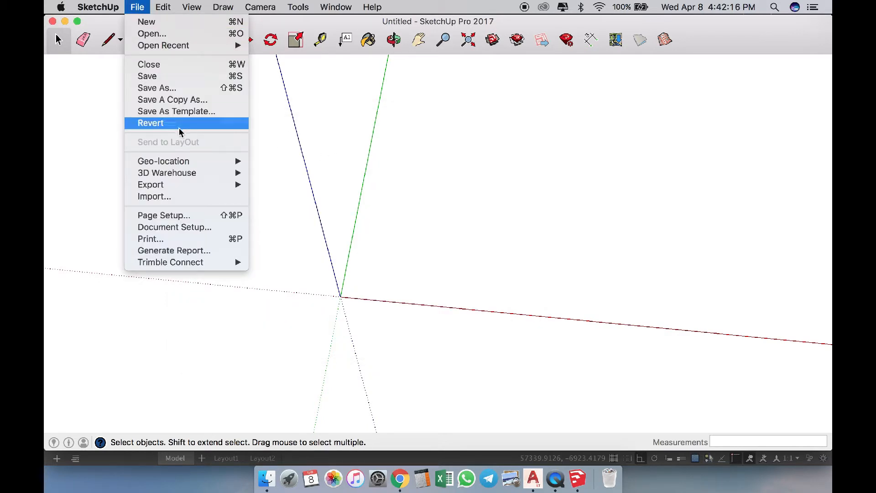
pyautogui.click(181, 199)
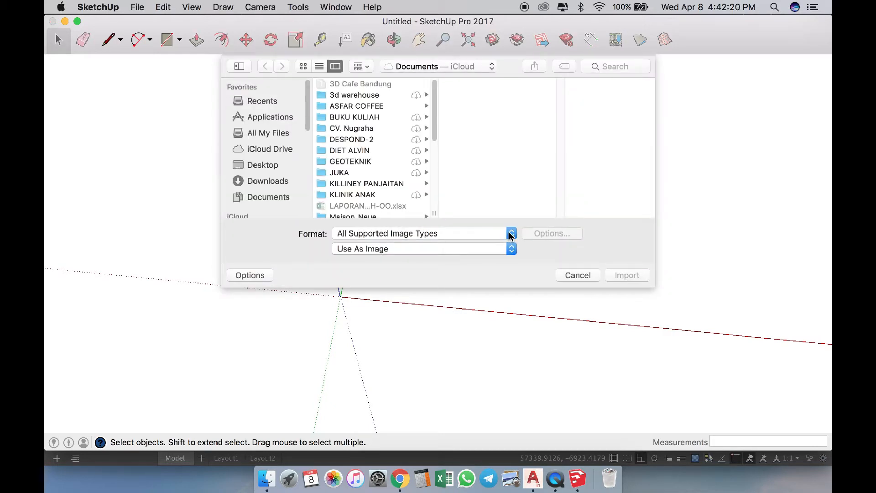
pyautogui.click(511, 234)
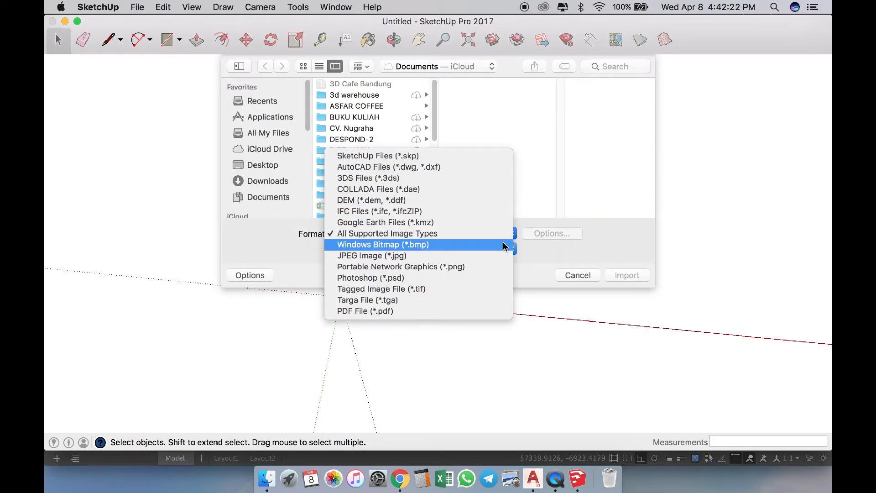
pyautogui.click(468, 233)
pyautogui.click(471, 235)
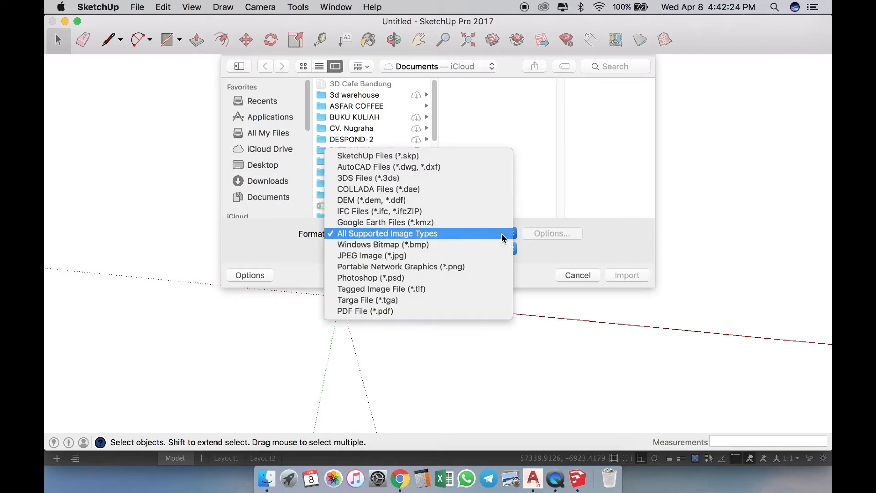
pyautogui.click(388, 212)
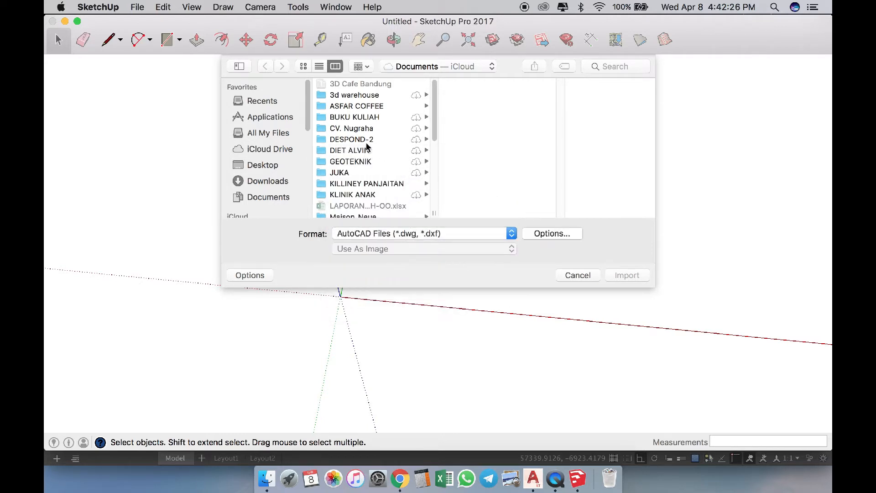
# Choose Layout.dwg from its project folder on the Desktop as the file to import
pyautogui.click(262, 165)
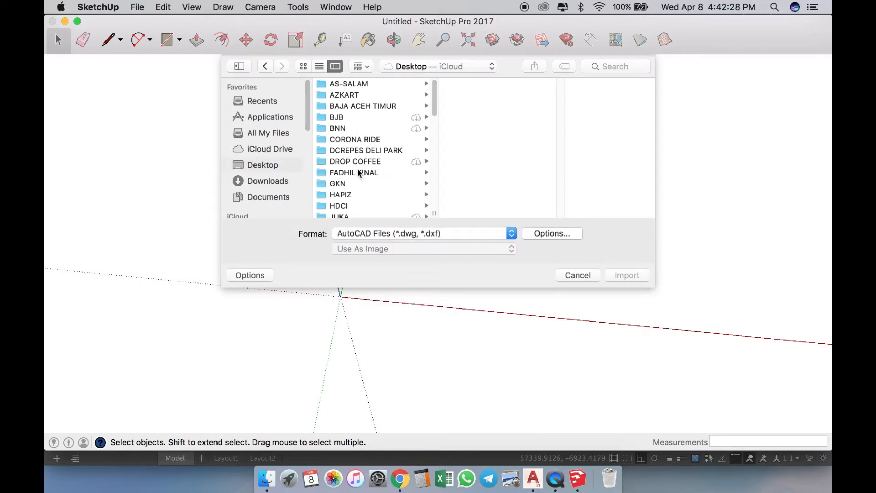
pyautogui.scroll(-10, 359, 174)
pyautogui.scroll(8, 358, 189)
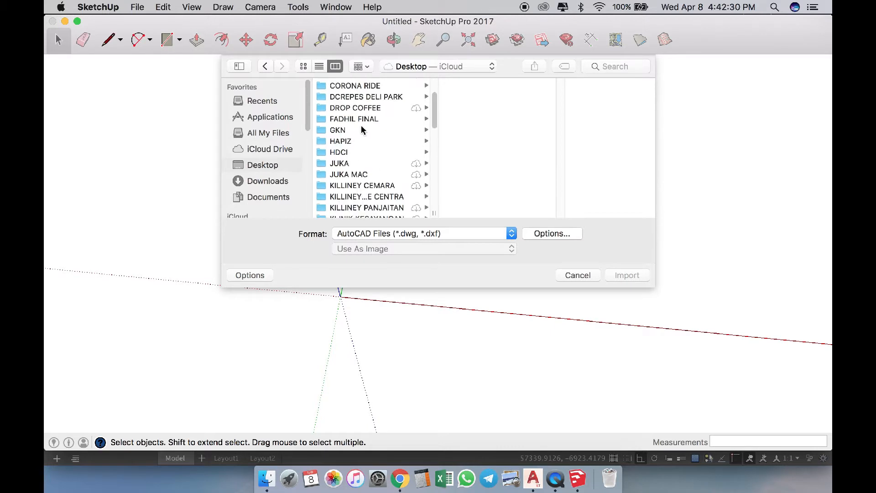
pyautogui.click(353, 141)
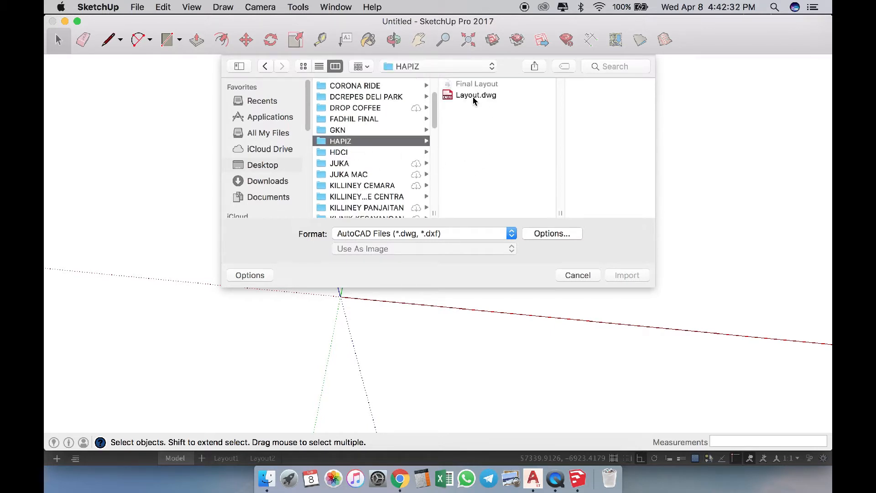
pyautogui.click(475, 96)
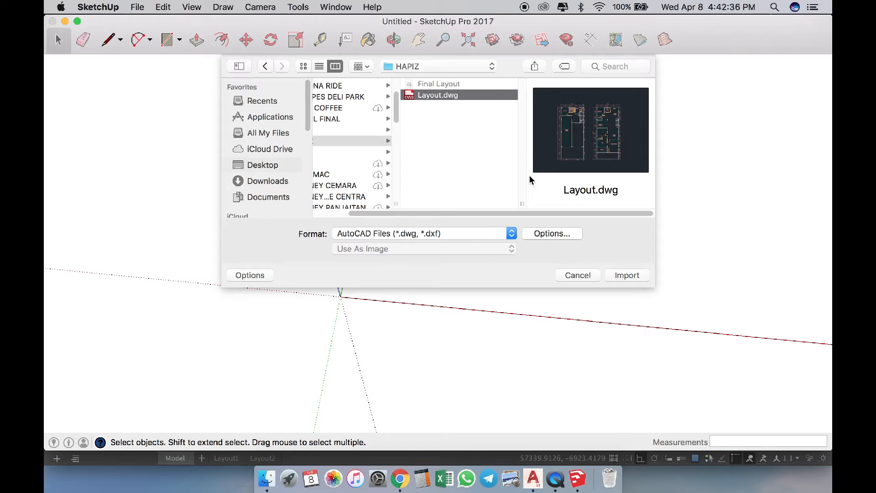
# Import the drawing with Millimeters as units and Preserve drawing origin enabled, and dismiss the import results
pyautogui.click(549, 234)
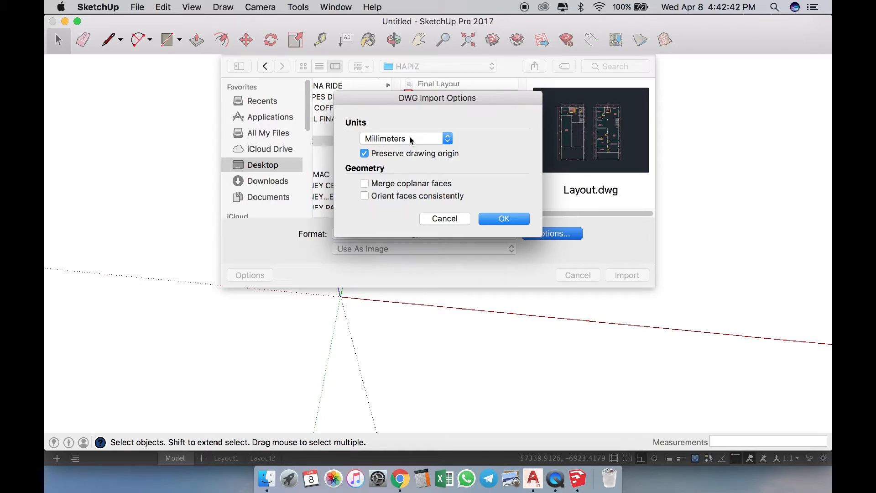
pyautogui.click(509, 223)
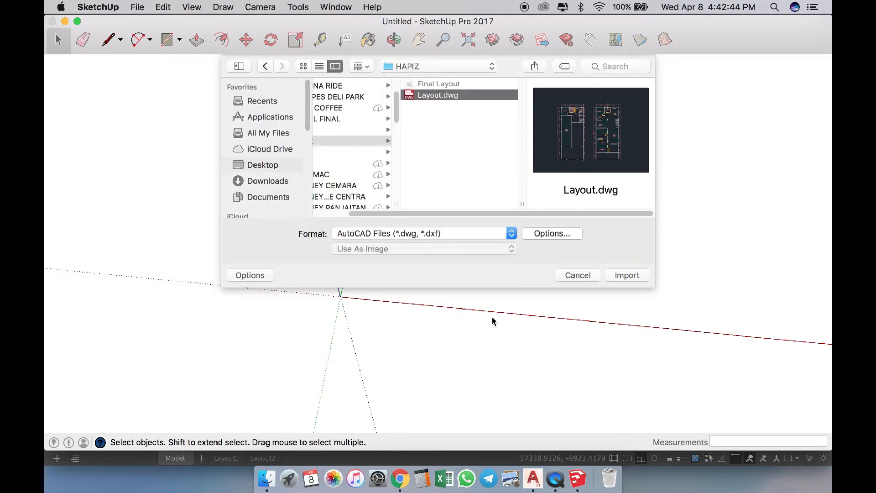
pyautogui.click(626, 275)
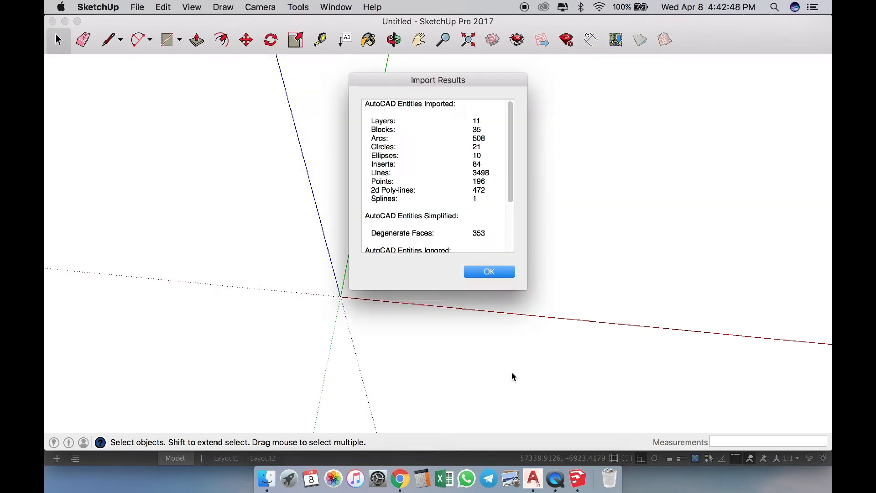
pyautogui.click(504, 274)
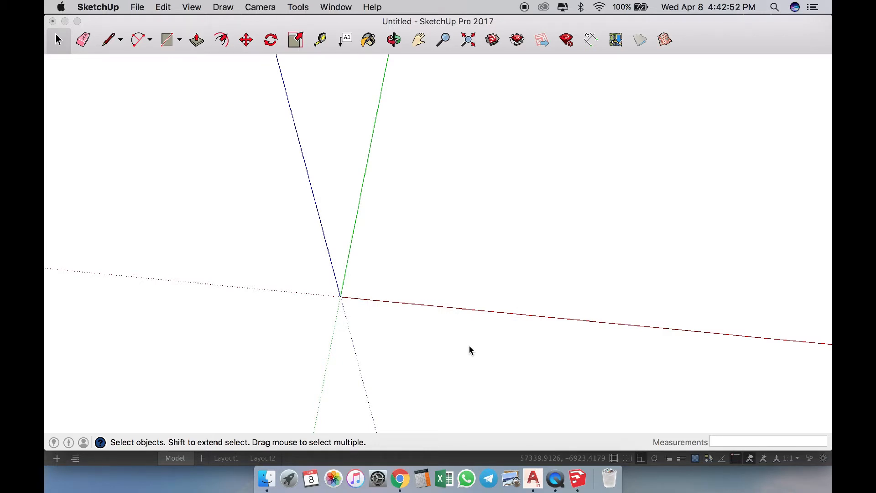
# Move both imported floor plans together so the garage-level plan's front outer corner sits on the axes origin, and deselect them
pyautogui.scroll(-10, 353, 292)
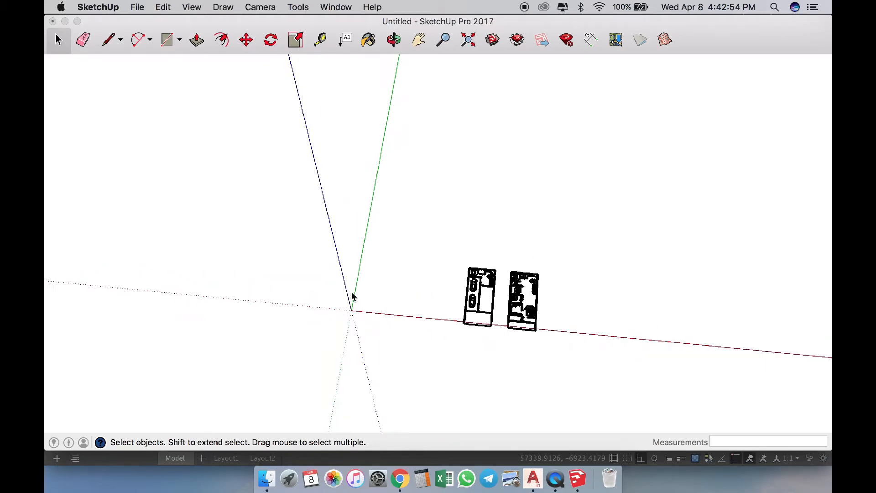
pyautogui.scroll(2, 479, 334)
pyautogui.moveTo(402, 189); pyautogui.dragTo(652, 392)
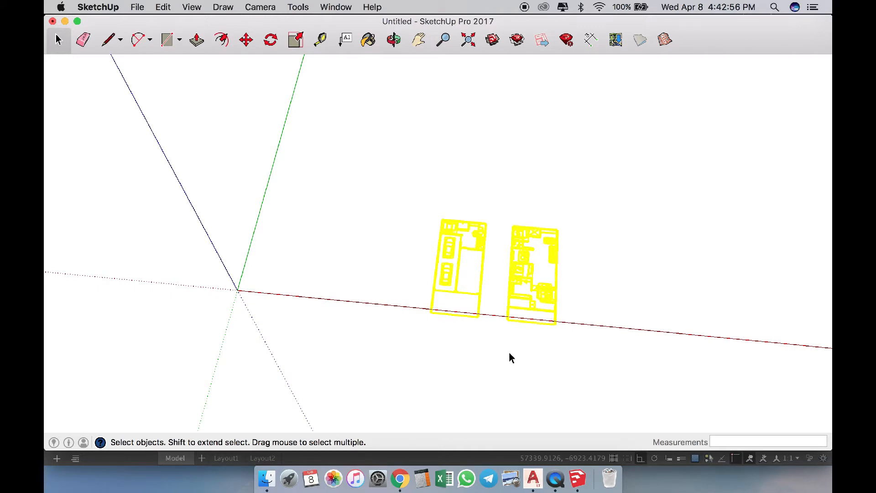
pyautogui.press('m')
pyautogui.scroll(1, 460, 340)
pyautogui.click(421, 307)
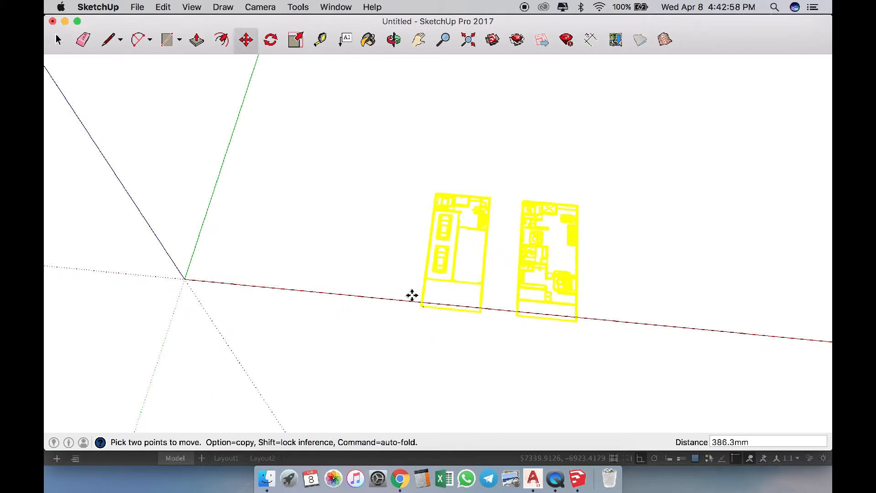
pyautogui.click(182, 255)
pyautogui.scroll(-3, 336, 347)
pyautogui.scroll(-2, 336, 347)
pyautogui.press('space')
pyautogui.click(441, 262)
# Examine the two imported floor plans close up from above
pyautogui.moveTo(404, 199); pyautogui.dragTo(429, 369, button='middle')
pyautogui.keyDown('shift'); pyautogui.moveTo(410, 244); pyautogui.dragTo(405, 319, button='middle'); pyautogui.keyUp('shift')
pyautogui.scroll(2, 410, 276)
pyautogui.scroll(-2, 401, 298)
pyautogui.scroll(5, 479, 341)
pyautogui.moveTo(442, 347); pyautogui.dragTo(440, 309, button='middle')
pyautogui.scroll(-2, 440, 309)
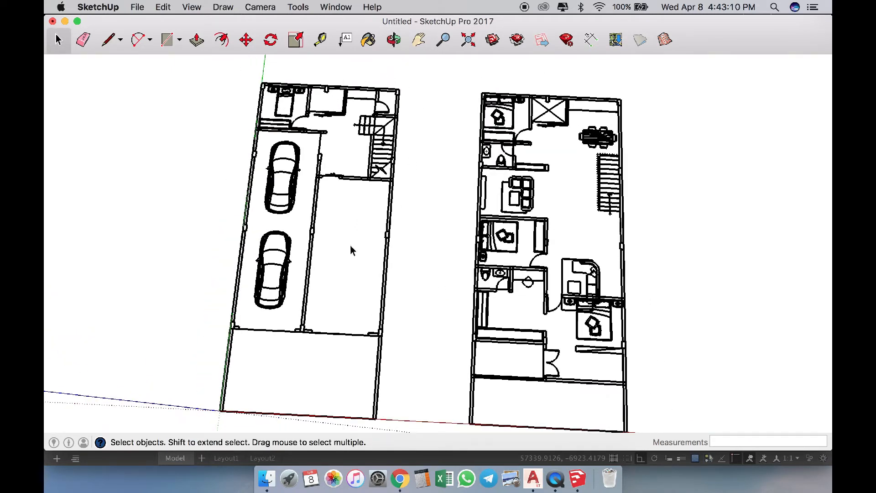
# Set the model's length units to Centimeters in the model information settings and close them
pyautogui.click(54, 442)
pyautogui.click(233, 246)
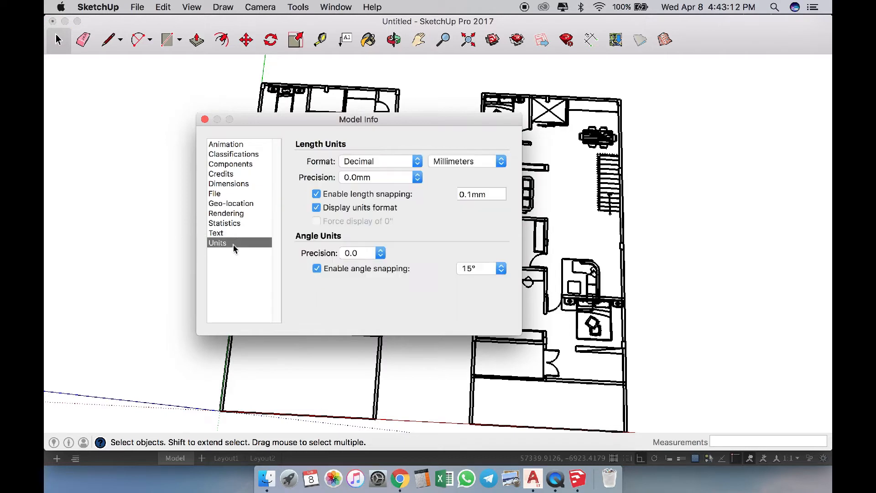
pyautogui.click(464, 163)
pyautogui.click(475, 173)
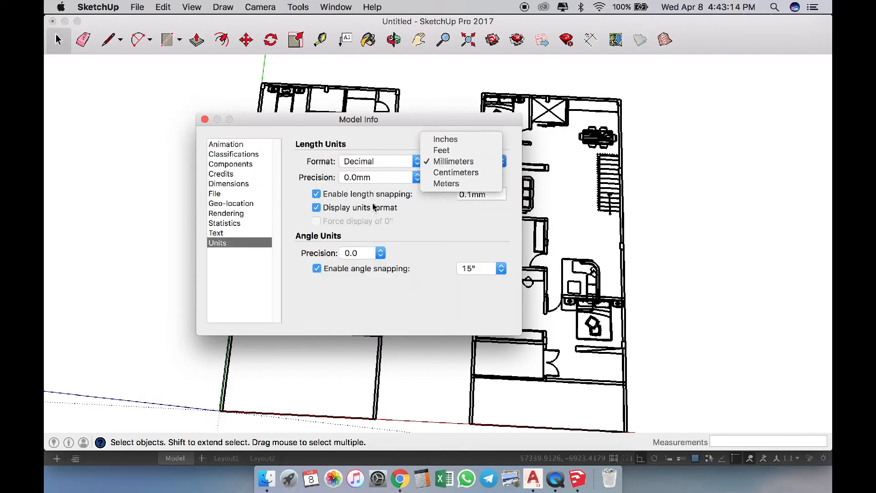
pyautogui.click(204, 119)
# Measure the garage's clear width between the inner wall faces near the front columns with the Tape Measure tool
pyautogui.click(321, 41)
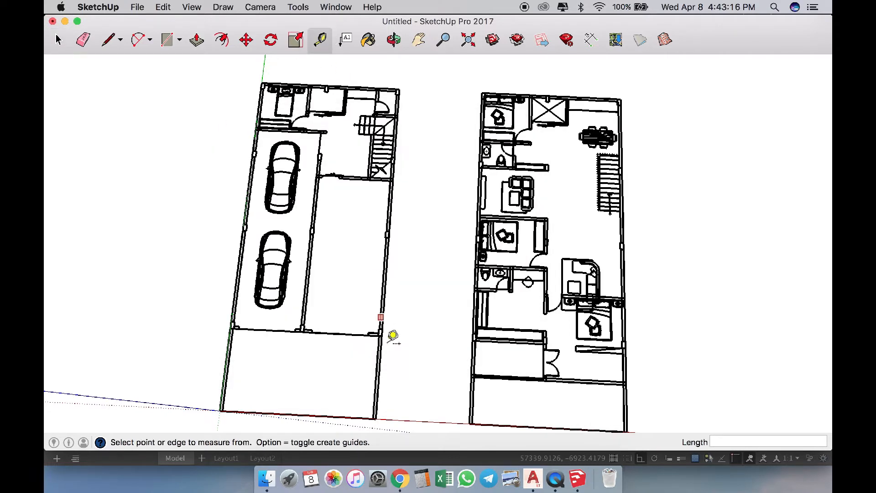
pyautogui.scroll(10, 269, 325)
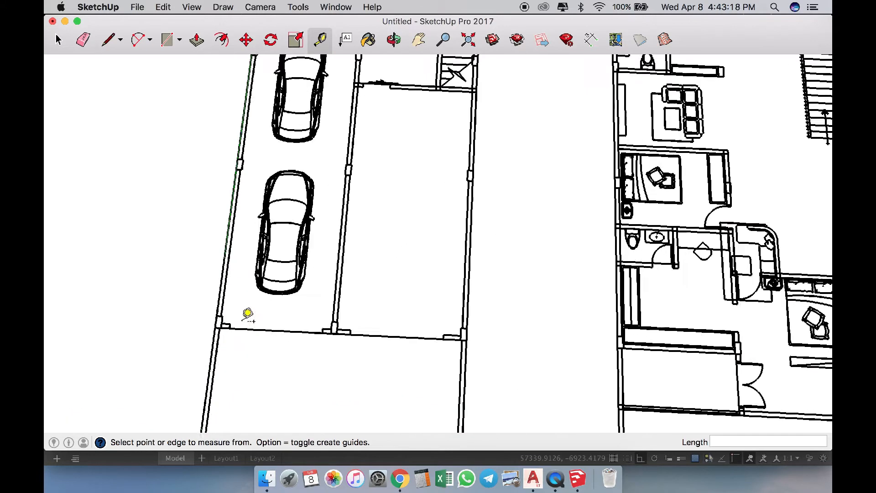
pyautogui.click(201, 293)
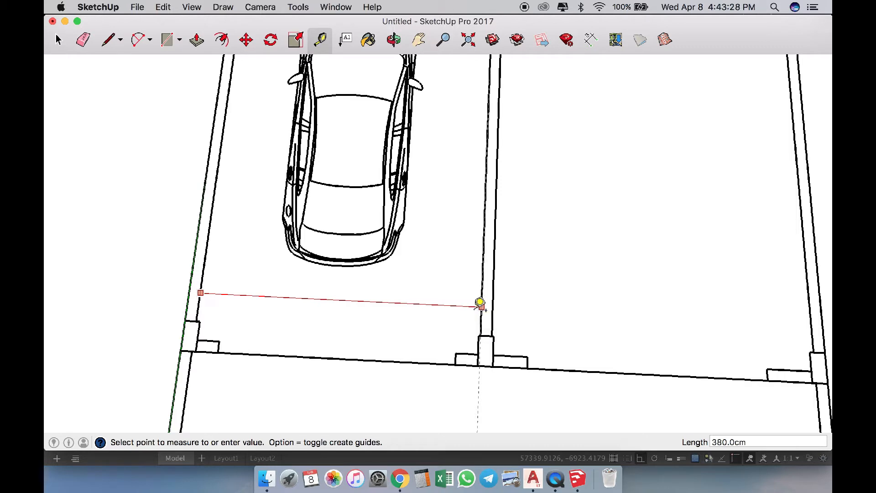
pyautogui.press('space')
# Set the model's length units to Meters in the model information settings and close them
pyautogui.click(53, 442)
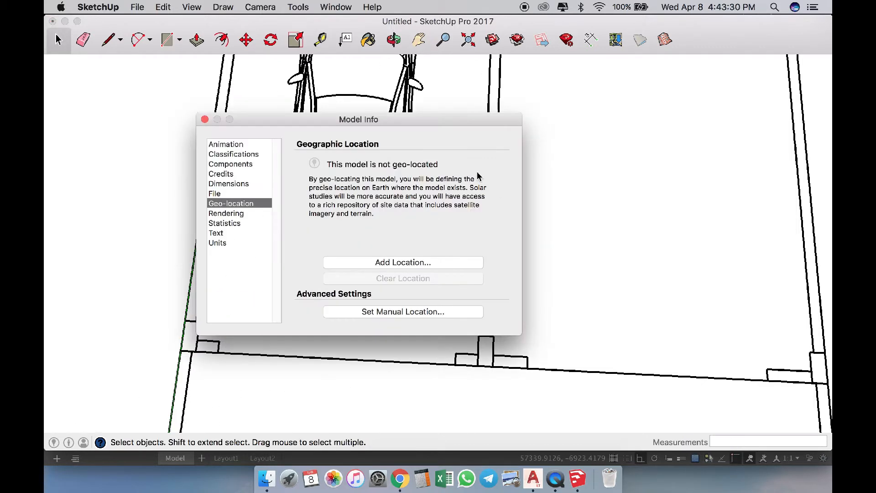
pyautogui.click(218, 243)
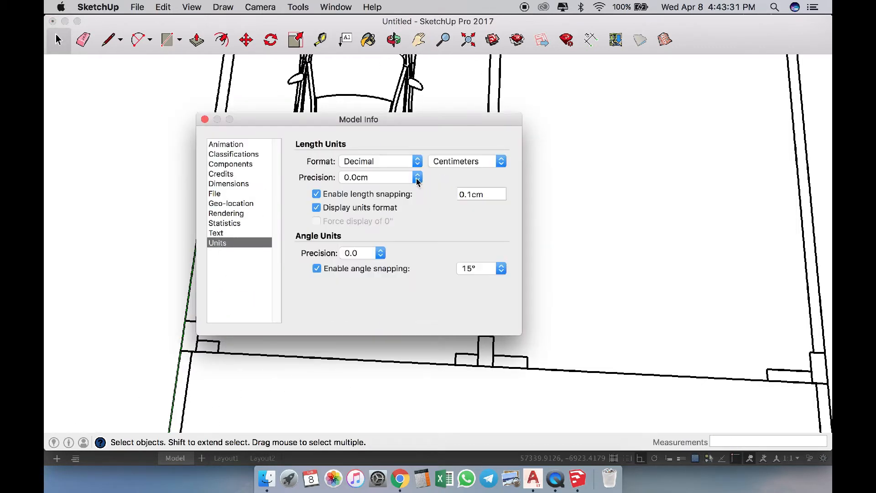
pyautogui.click(501, 162)
pyautogui.click(447, 173)
pyautogui.click(205, 119)
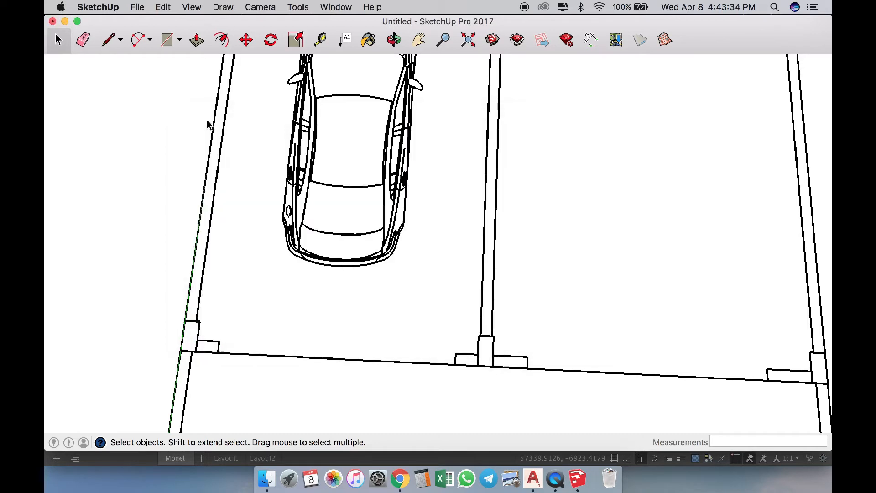
# Measure the garage's clear width again, from the outer wall's inner face to the middle wall
pyautogui.click(321, 39)
pyautogui.click(202, 277)
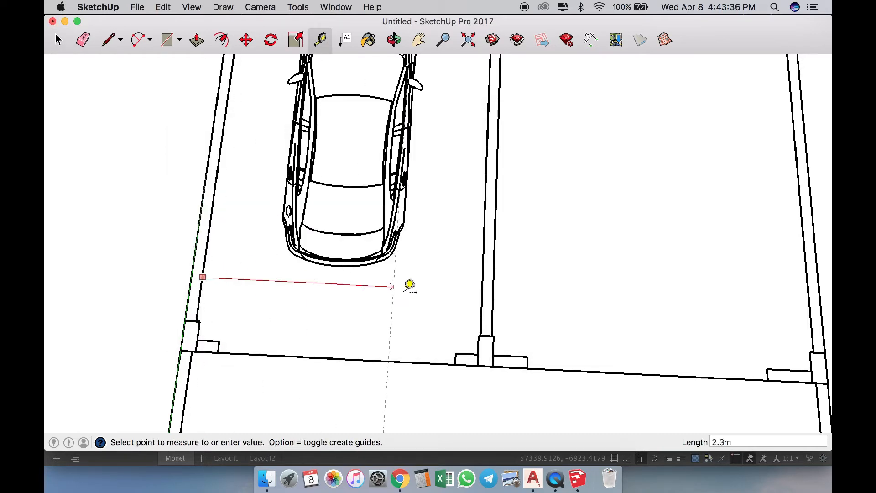
pyautogui.click(488, 285)
# Measure along the garage's outer wall from the front column to the bedroom partition wall
pyautogui.scroll(-5, 402, 371)
pyautogui.scroll(1, 341, 369)
pyautogui.scroll(3, 341, 369)
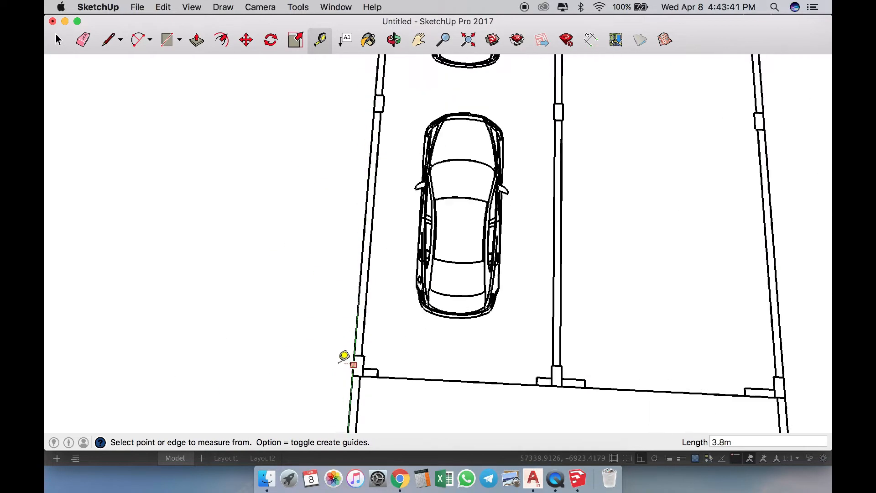
pyautogui.click(368, 372)
pyautogui.scroll(-2, 418, 383)
pyautogui.scroll(-3, 416, 379)
pyautogui.scroll(6, 417, 173)
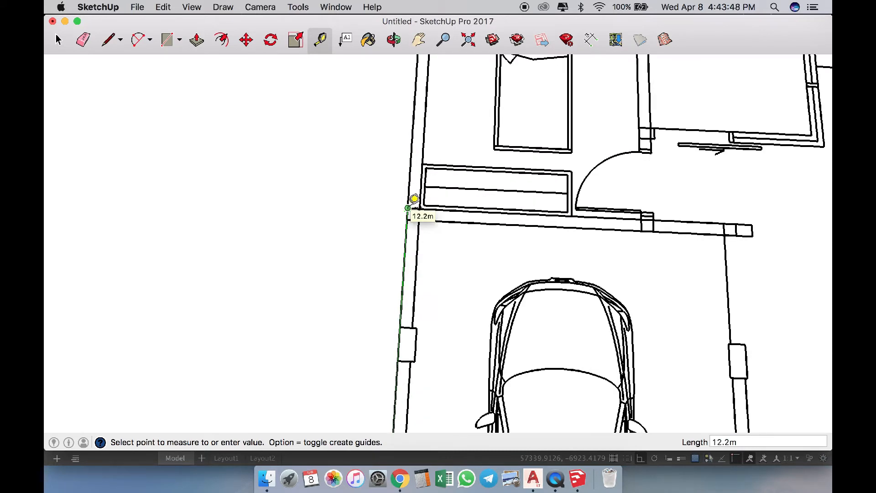
pyautogui.scroll(2, 414, 199)
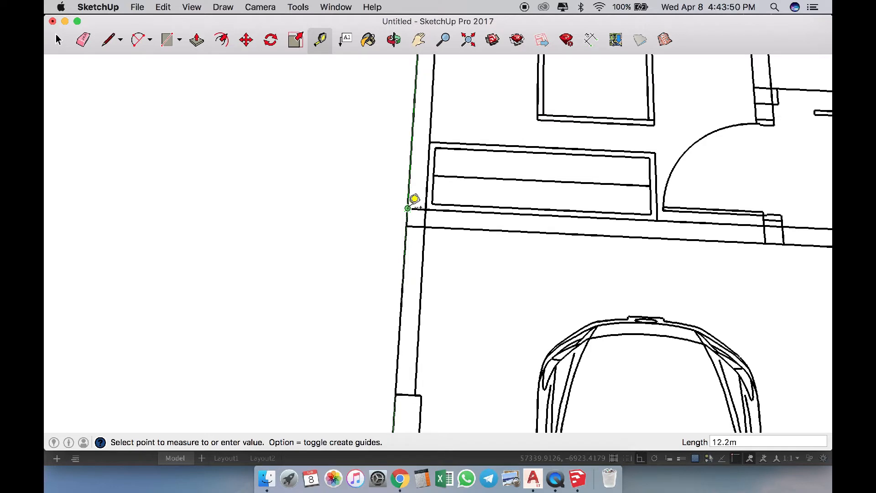
pyautogui.scroll(-1, 414, 200)
pyautogui.press('space')
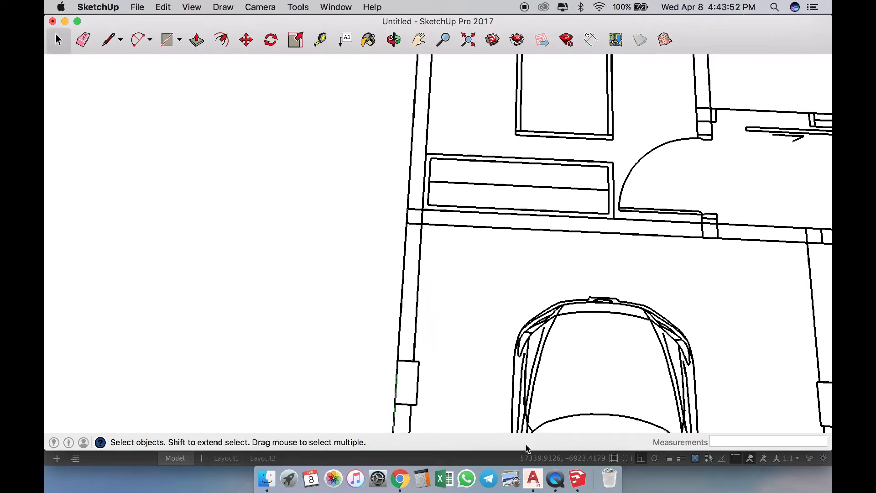
# Switch to AutoCAD to examine the garage dimensions on the floor plan, and return to SketchUp
pyautogui.click(533, 478)
pyautogui.scroll(4, 263, 247)
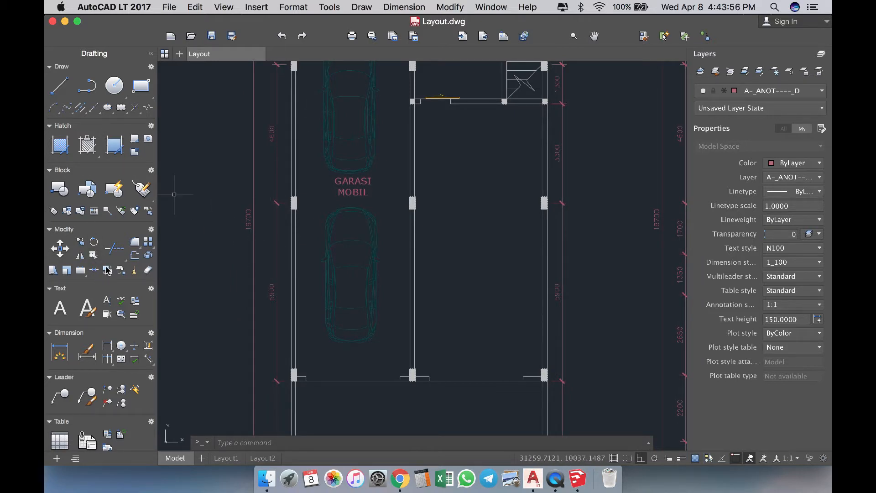
pyautogui.moveTo(325, 234); pyautogui.dragTo(333, 338, button='middle')
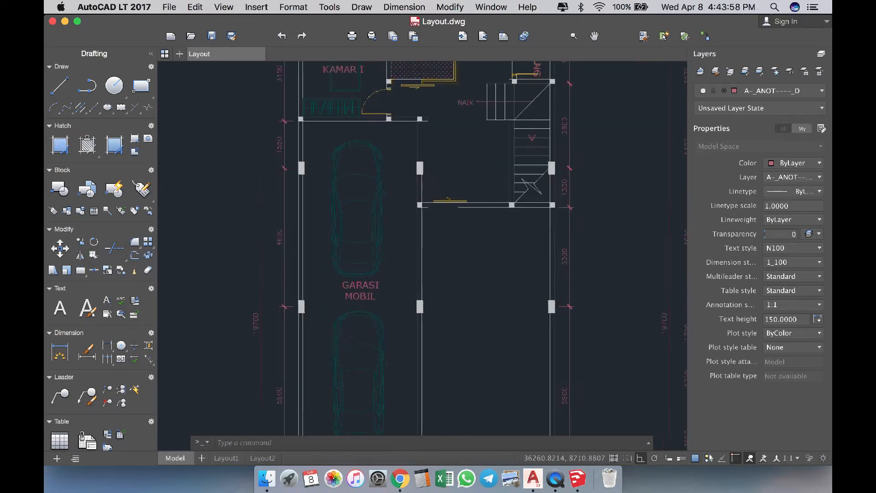
pyautogui.moveTo(319, 293); pyautogui.dragTo(333, 206, button='middle')
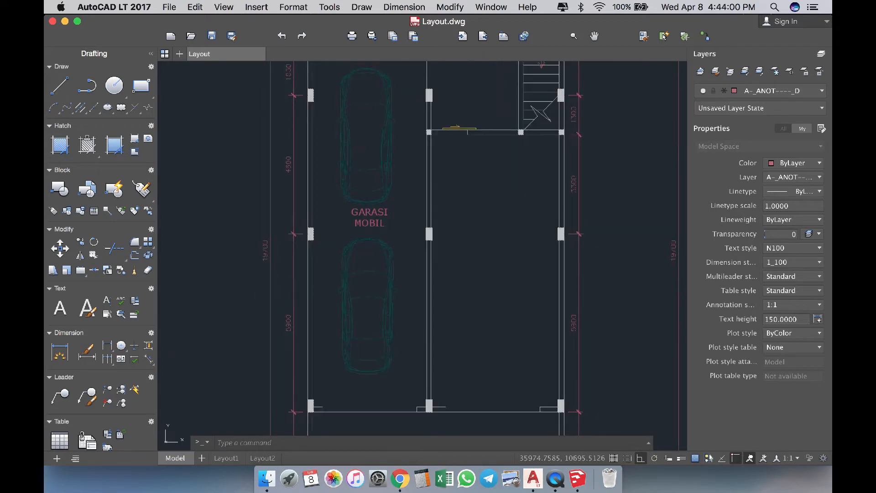
pyautogui.click(578, 479)
pyautogui.scroll(-5, 347, 228)
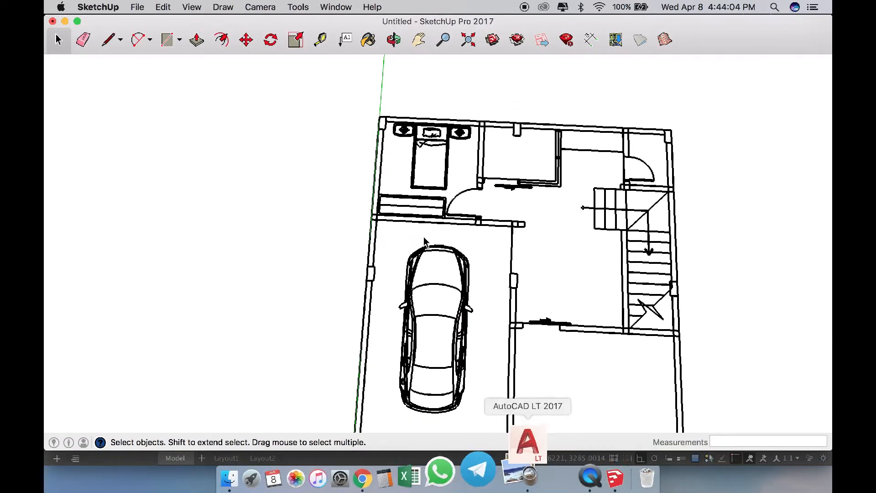
# Switch to AutoCAD and close Layout.dwg, saving its changes
pyautogui.click(533, 478)
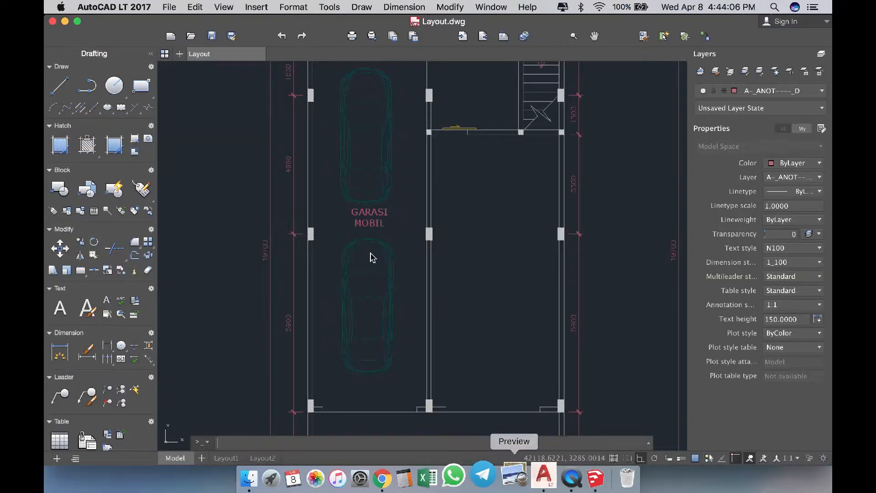
pyautogui.click(52, 21)
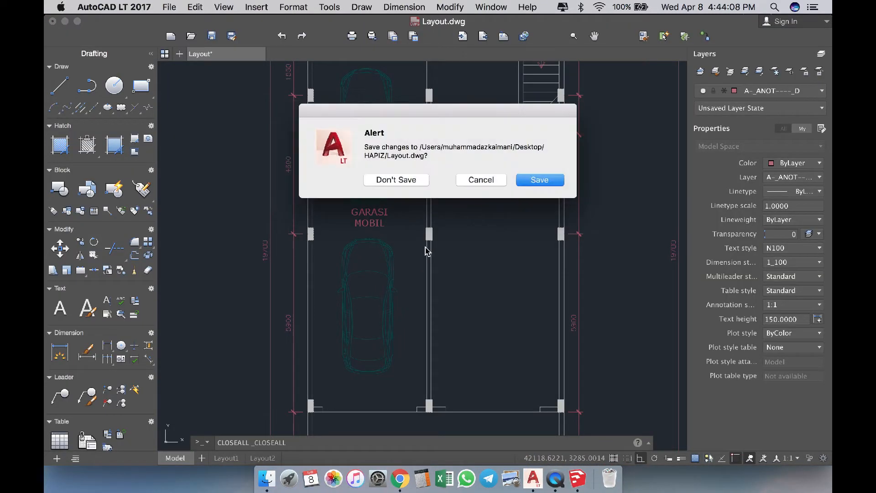
pyautogui.click(544, 181)
# Examine the garage-level plan's side wall and column in SketchUp by selecting their edges individually
pyautogui.scroll(-7, 335, 206)
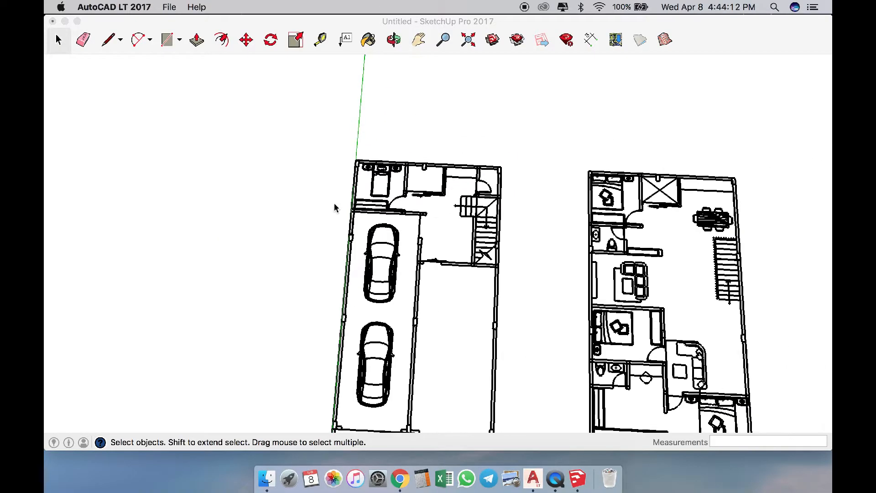
pyautogui.scroll(3, 468, 303)
pyautogui.scroll(5, 476, 294)
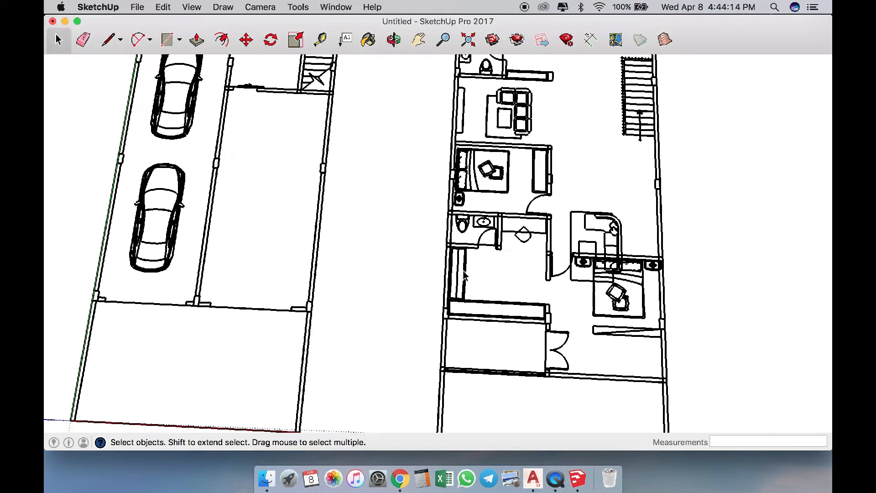
pyautogui.scroll(-3, 428, 296)
pyautogui.click(351, 225)
pyautogui.scroll(5, 350, 229)
pyautogui.click(349, 221)
pyautogui.scroll(5, 352, 183)
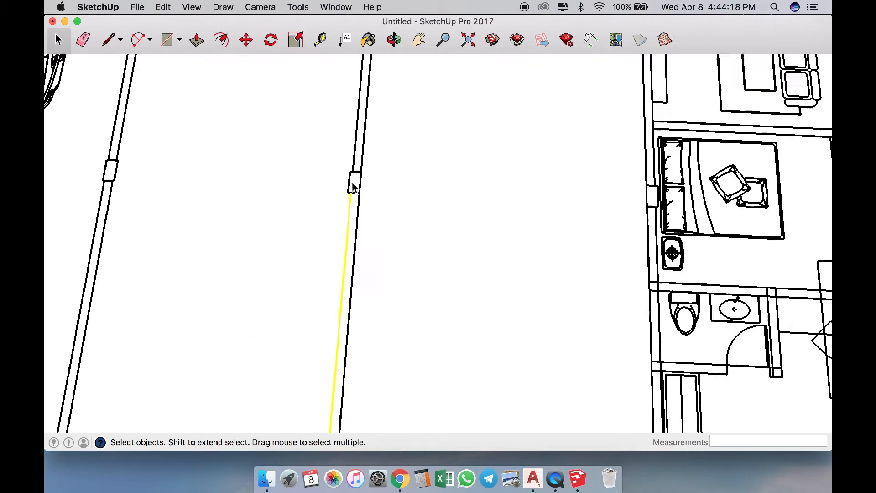
pyautogui.click(351, 181)
pyautogui.click(364, 179)
pyautogui.click(364, 167)
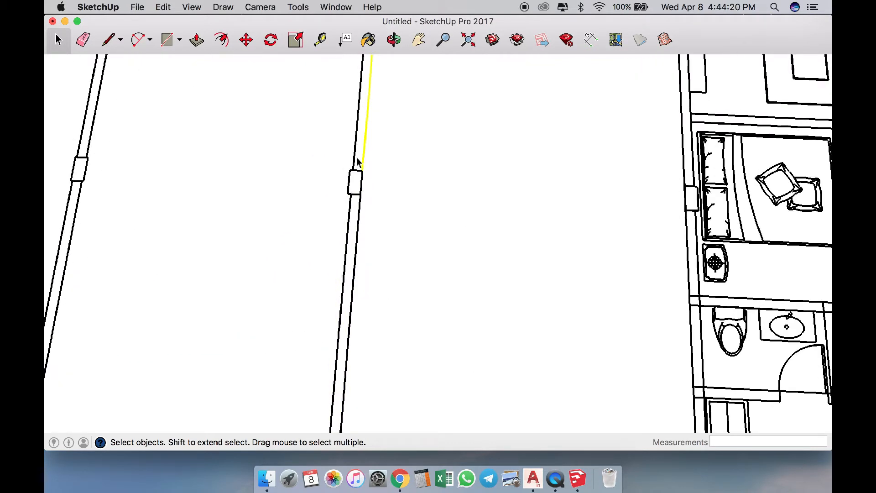
# Select all linework of both floor plans, make it one group, and deselect it
pyautogui.scroll(-10, 437, 215)
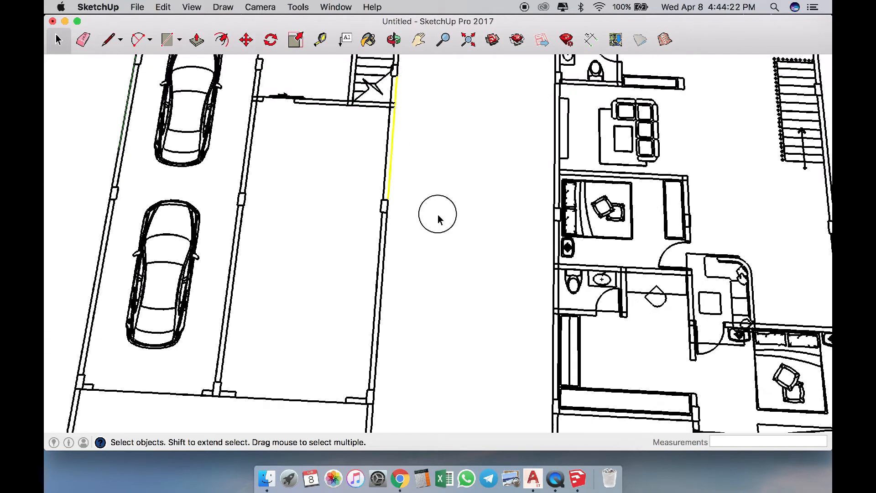
pyautogui.click(345, 161)
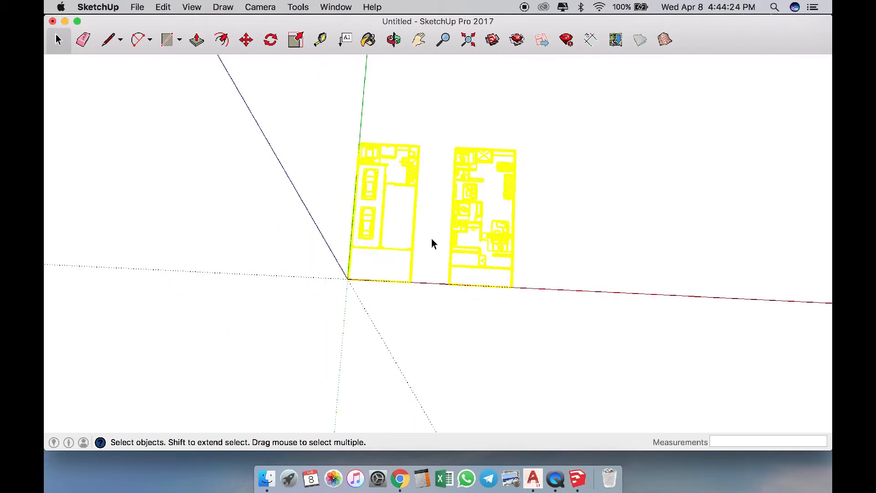
pyautogui.scroll(5, 413, 176)
pyautogui.rightClick(408, 148)
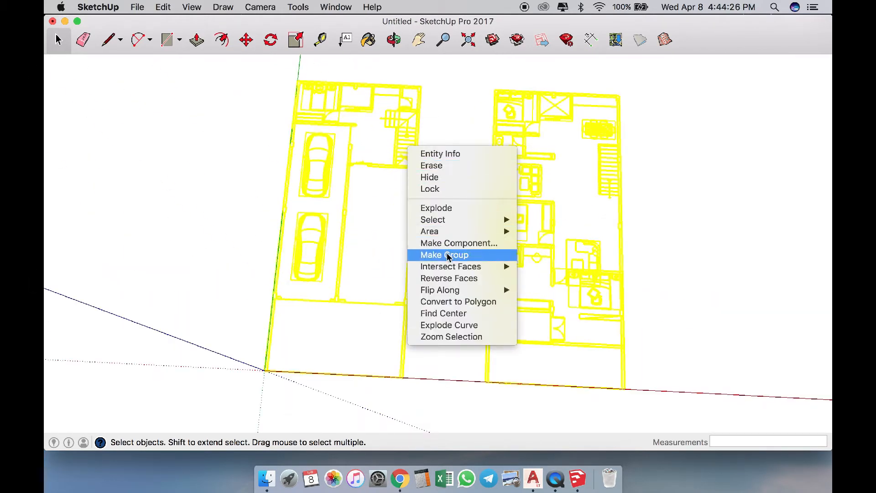
pyautogui.click(457, 255)
pyautogui.click(384, 315)
# Draw a rectangle about 0.1 by 4.5 m over the front yard's side wall, from the axes origin to the garage's front corner column
pyautogui.scroll(5, 288, 325)
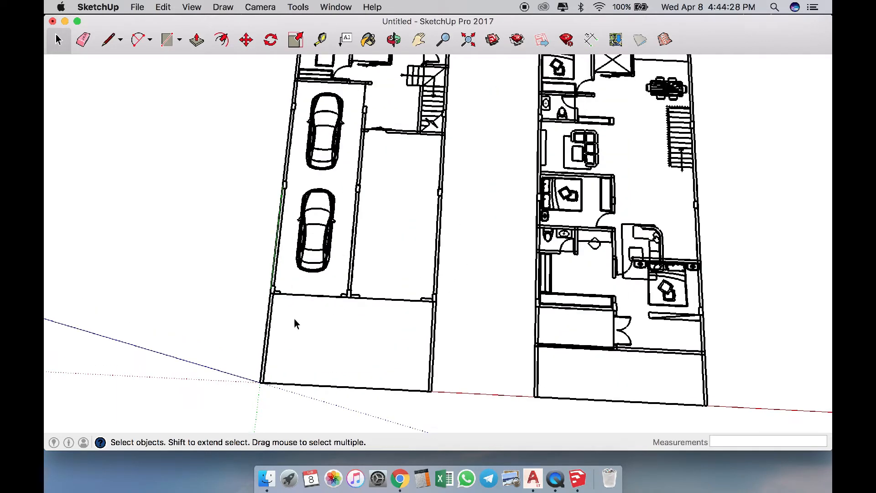
pyautogui.click(167, 40)
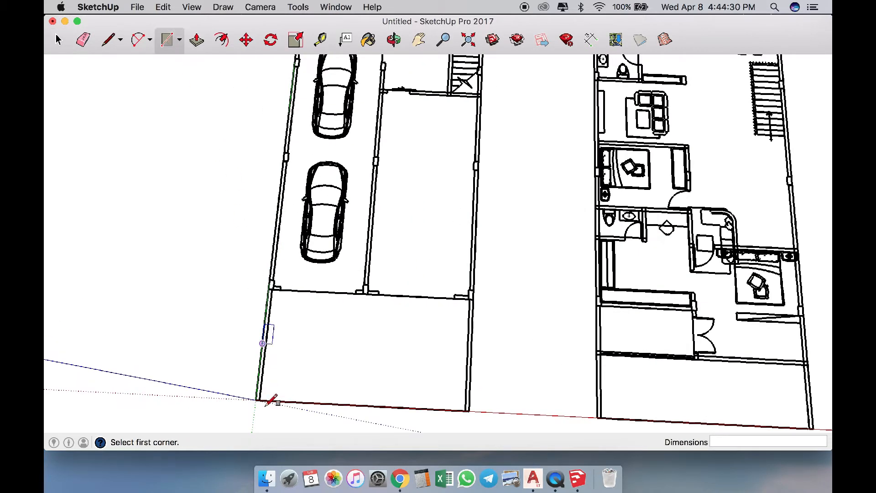
pyautogui.scroll(5, 263, 391)
pyautogui.scroll(-4, 282, 369)
pyautogui.scroll(5, 293, 136)
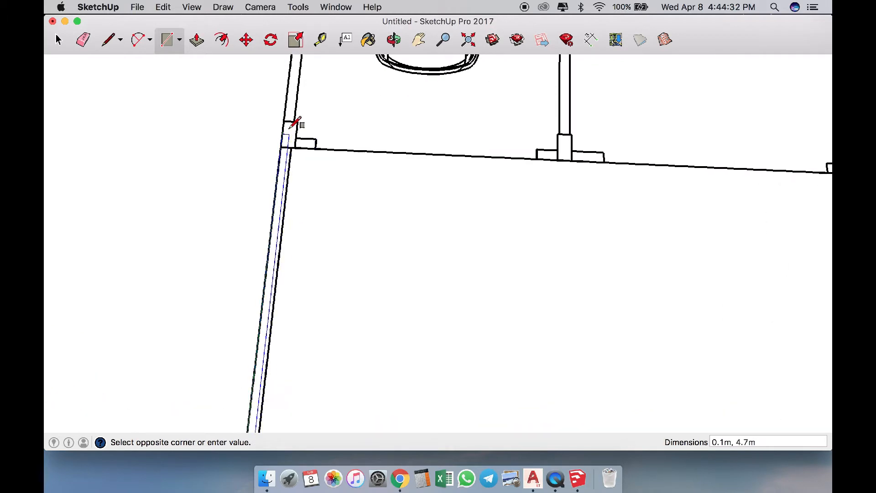
pyautogui.click(294, 158)
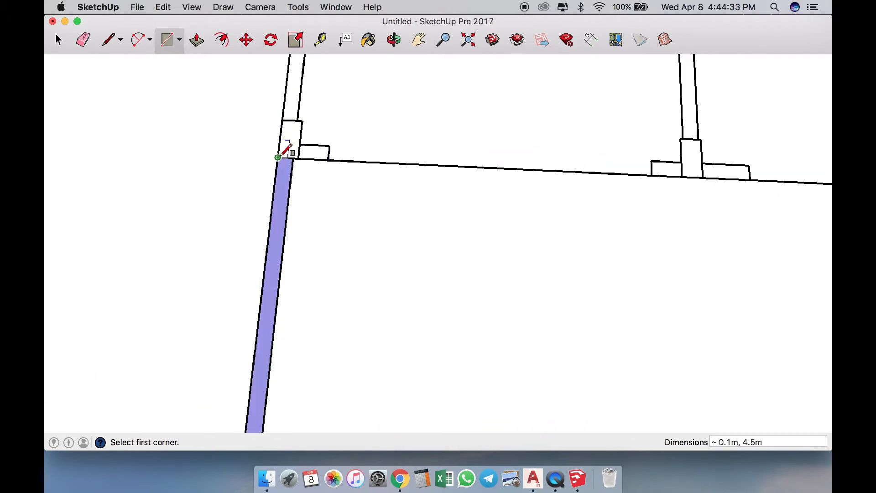
# Draw a 0.4 by 0.2 m rectangle over the garage's front corner column and another over the short wall stub beside it
pyautogui.click(303, 121)
pyautogui.scroll(-3, 327, 251)
pyautogui.scroll(2, 317, 190)
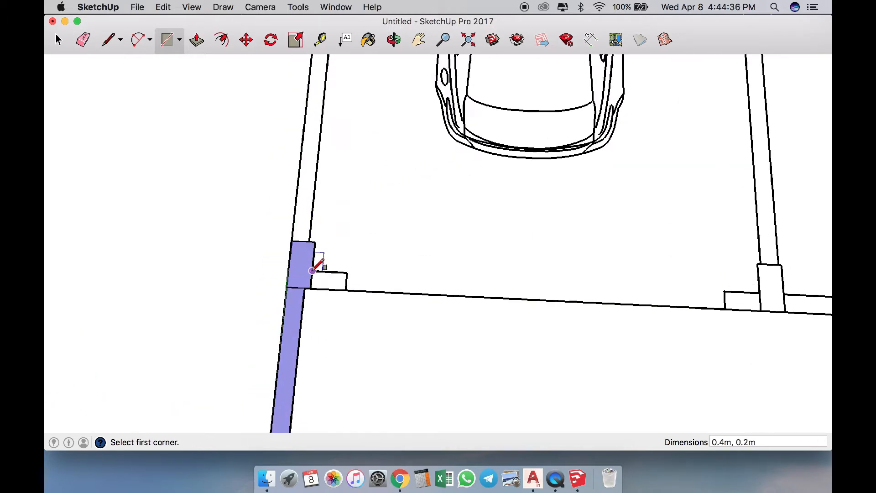
pyautogui.scroll(-2, 269, 284)
# Draw rectangles over the front middle column (0.4 by 0.2 m) and its flanking wall stubs, about 0.3 by 0.2 m and 0.5 by 0.2 m
pyautogui.scroll(2, 584, 312)
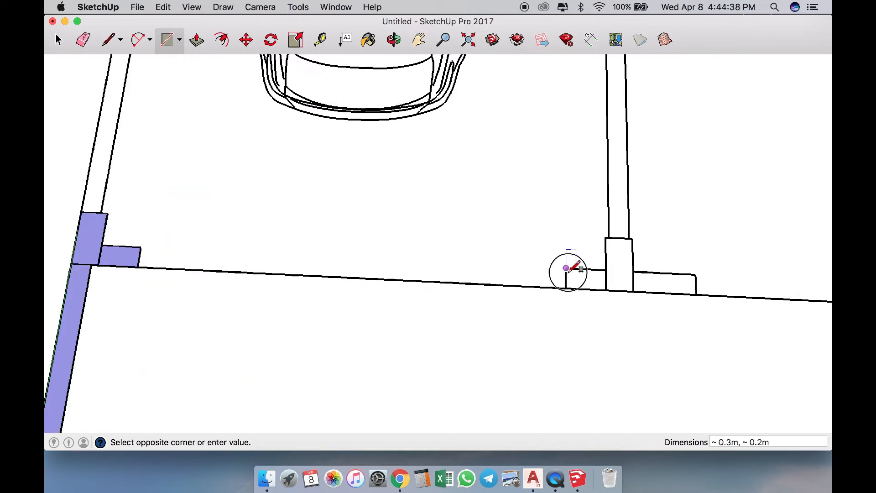
pyautogui.click(633, 238)
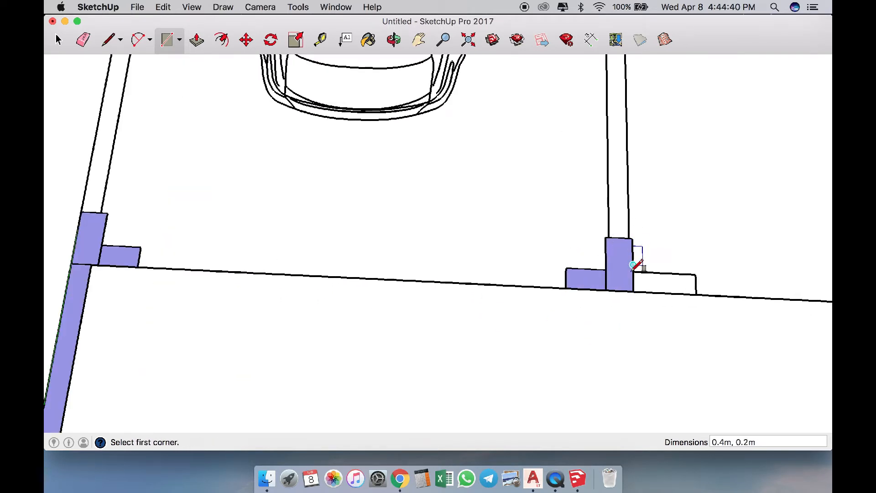
pyautogui.click(696, 295)
# Draw a rectangle about 0.1 by 5.3 m over the garage's outer side wall, from the front corner column to the next column
pyautogui.scroll(-5, 511, 358)
pyautogui.scroll(1, 406, 315)
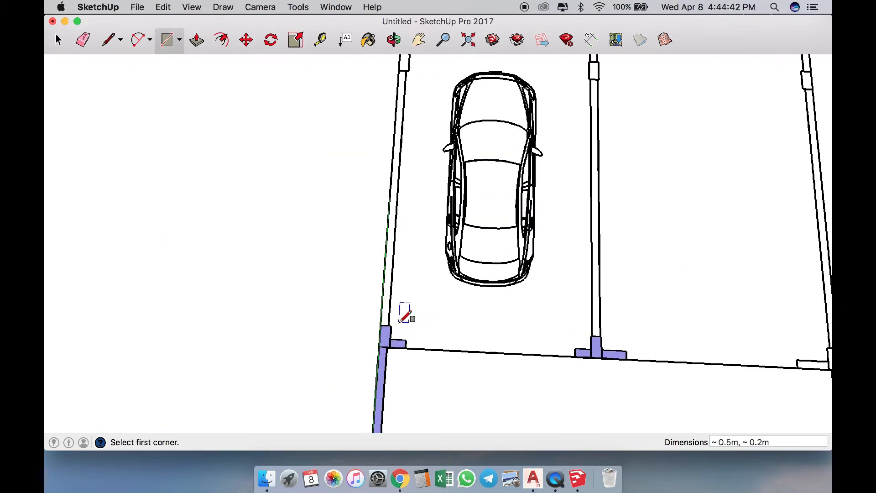
pyautogui.click(382, 324)
pyautogui.scroll(-5, 411, 360)
pyautogui.scroll(6, 407, 221)
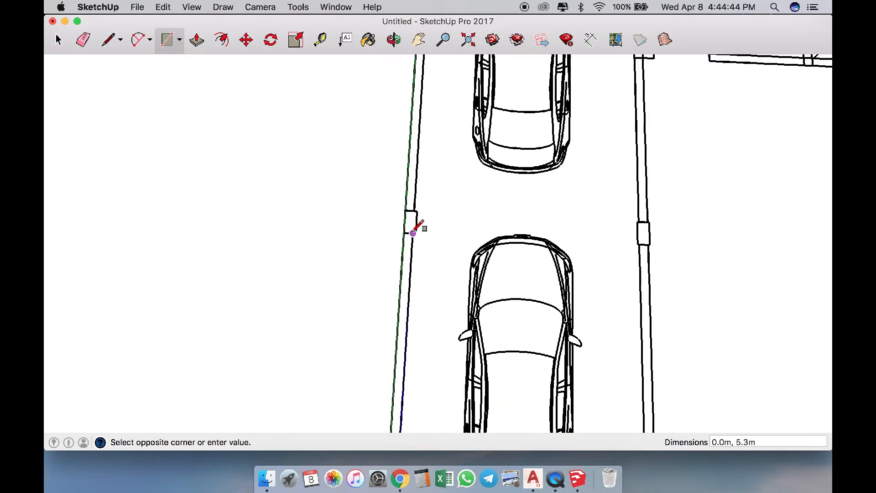
pyautogui.click(414, 232)
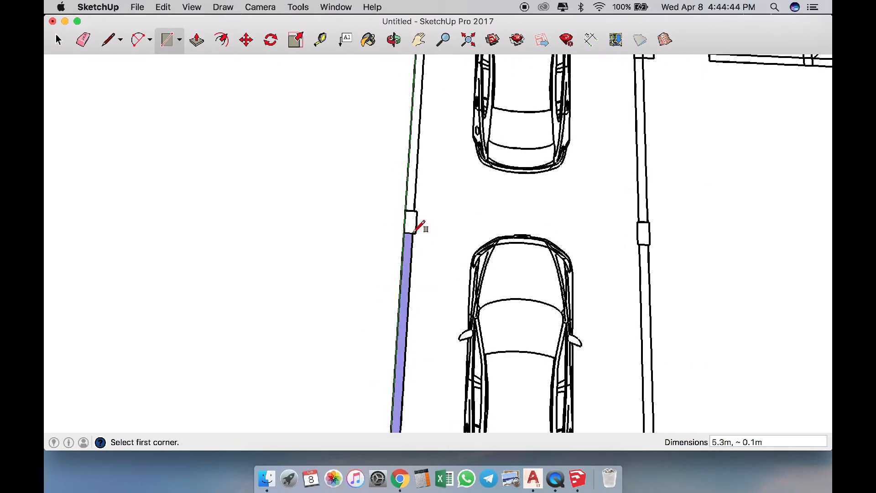
# Continue tracing the garage's outer side wall with a section about 4.2 m long, a 0.2 by 0.4 m column and the short section beyond
pyautogui.click(406, 210)
pyautogui.scroll(-3, 411, 208)
pyautogui.scroll(4, 429, 219)
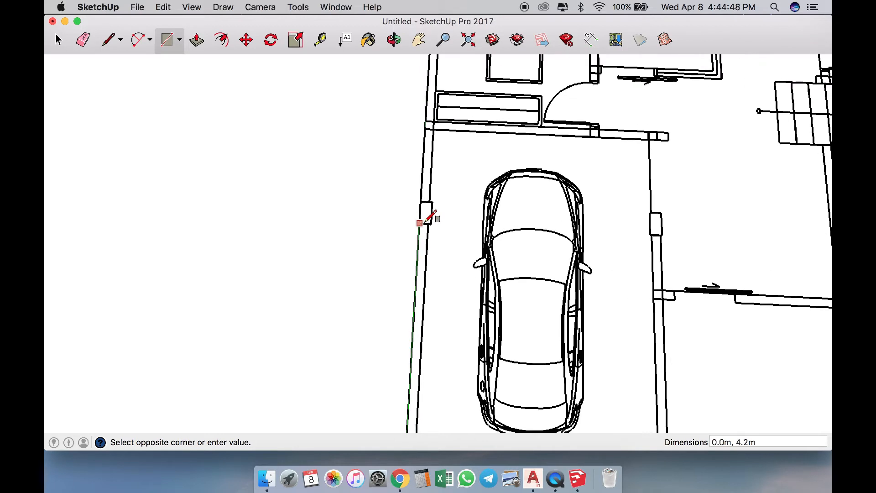
pyautogui.click(428, 223)
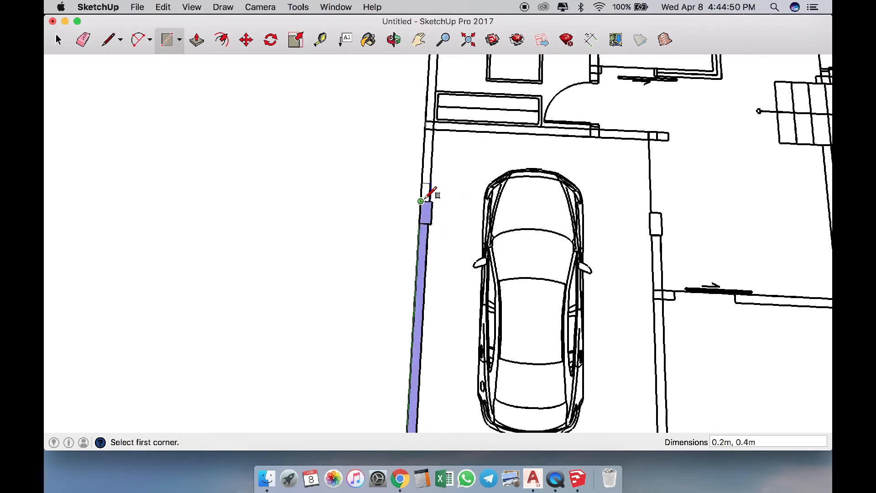
pyautogui.click(434, 129)
pyautogui.scroll(-3, 422, 337)
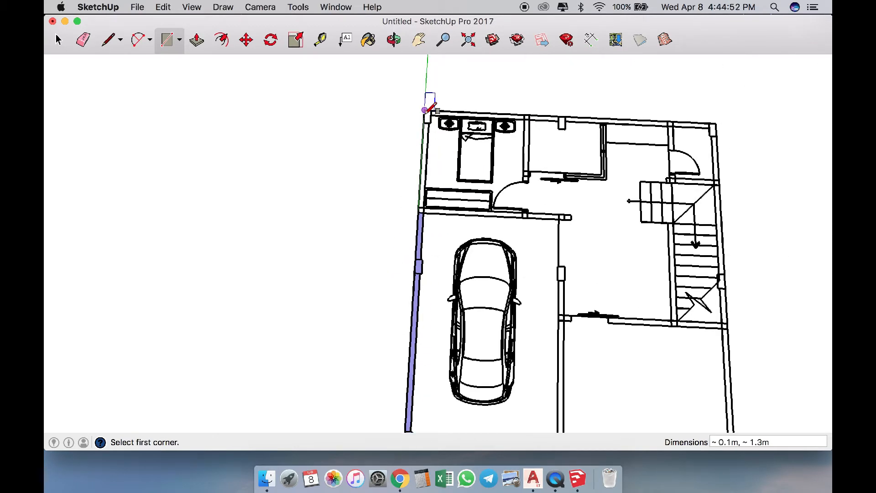
# Draw an 8.5 by 19.7 m rectangle over the whole ground-floor plan
pyautogui.scroll(-3, 429, 108)
pyautogui.scroll(4, 479, 303)
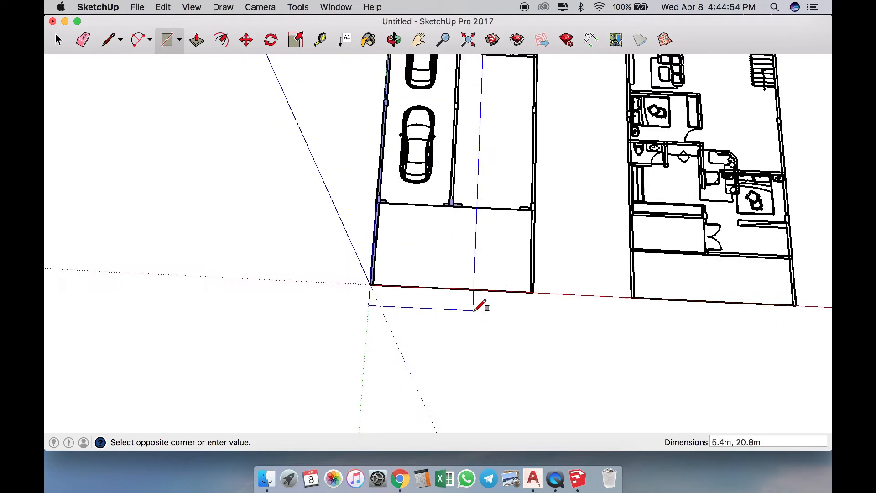
pyautogui.click(560, 284)
pyautogui.scroll(-3, 477, 336)
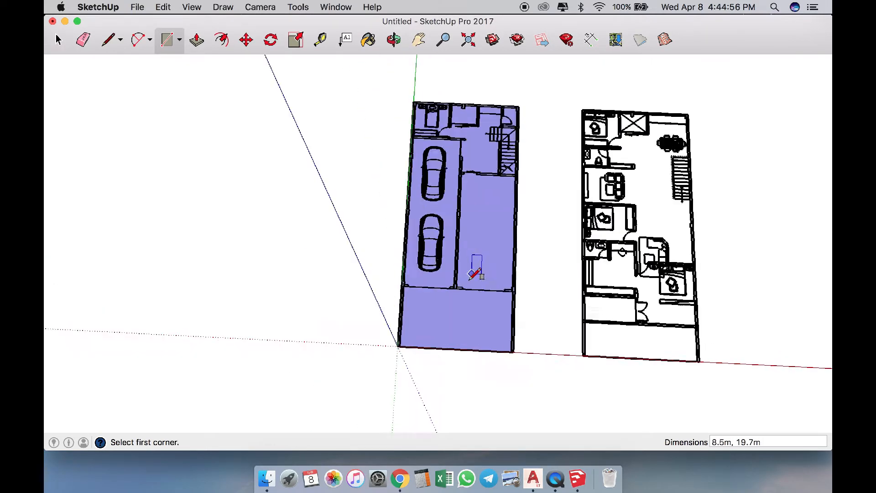
pyautogui.scroll(6, 429, 296)
pyautogui.scroll(-8, 361, 281)
# Reverse the large face covering the ground-floor plan
pyautogui.press('space')
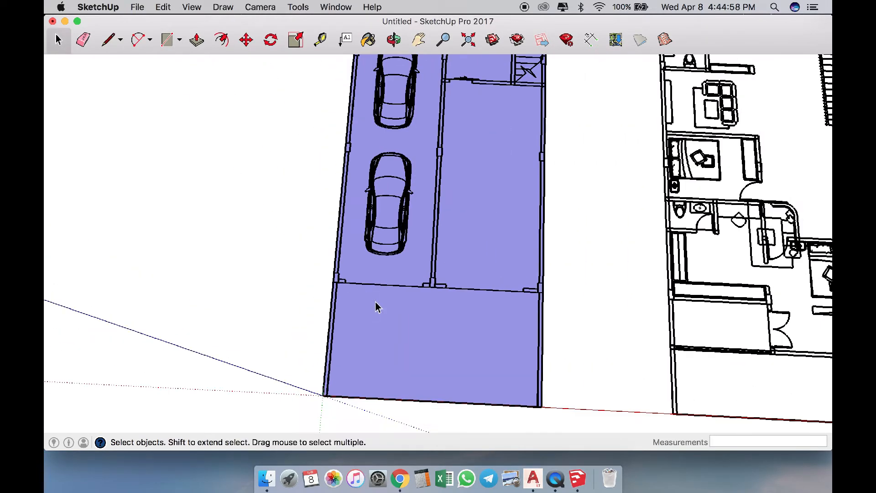
pyautogui.moveTo(466, 305); pyautogui.dragTo(470, 361)
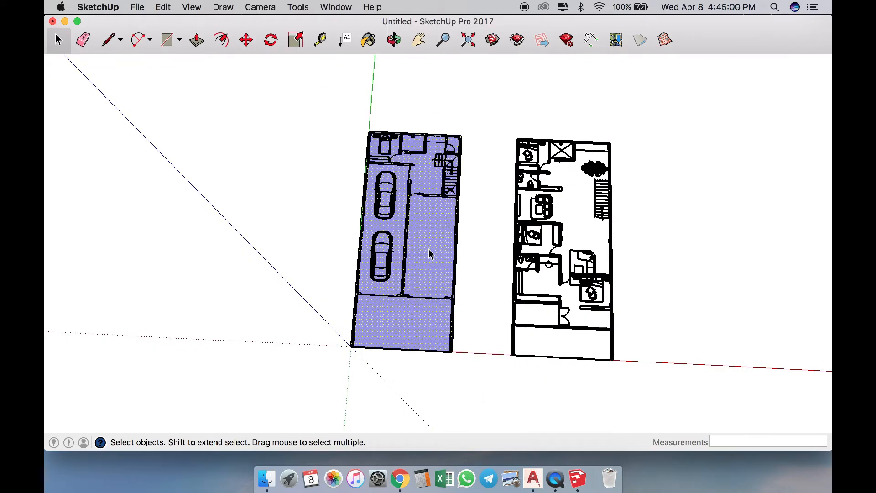
pyautogui.rightClick(429, 249)
pyautogui.click(470, 367)
pyautogui.scroll(3, 372, 319)
pyautogui.scroll(3, 372, 318)
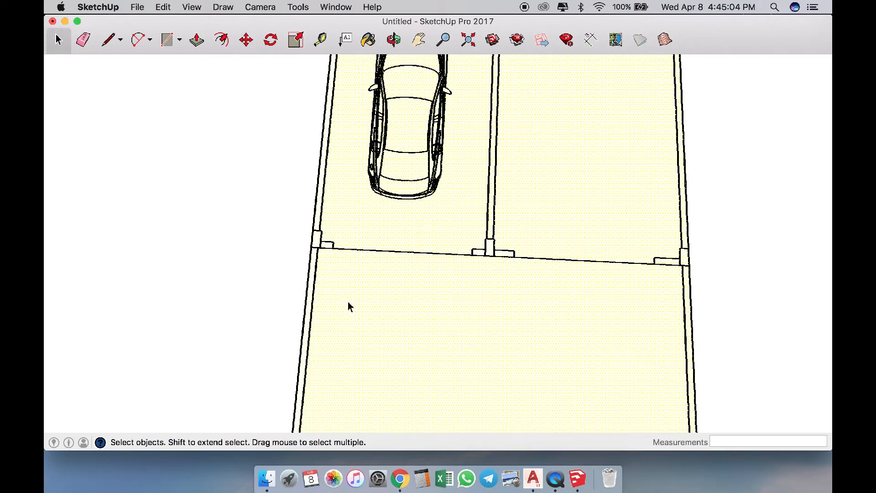
# Redraw the rectangles over the front middle column (0.4 by 0.2 m) and its wall stubs, and clear the floor face around them
pyautogui.scroll(2, 371, 246)
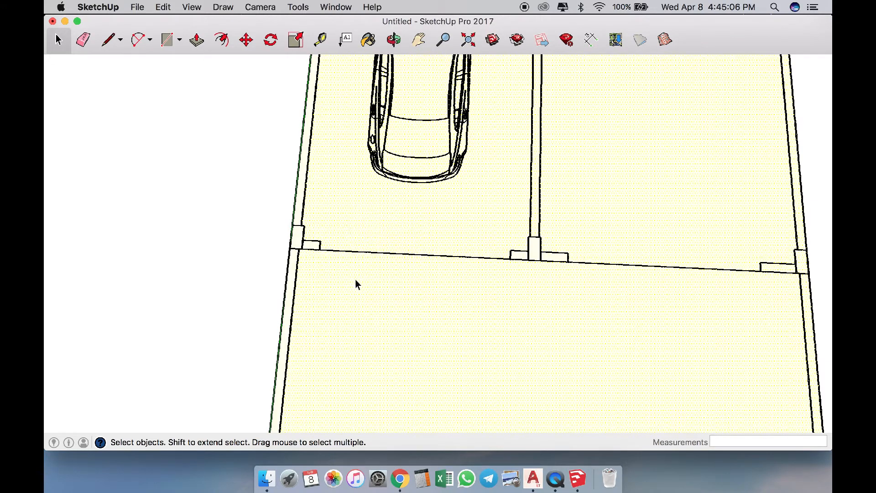
pyautogui.press('r')
pyautogui.scroll(2, 510, 248)
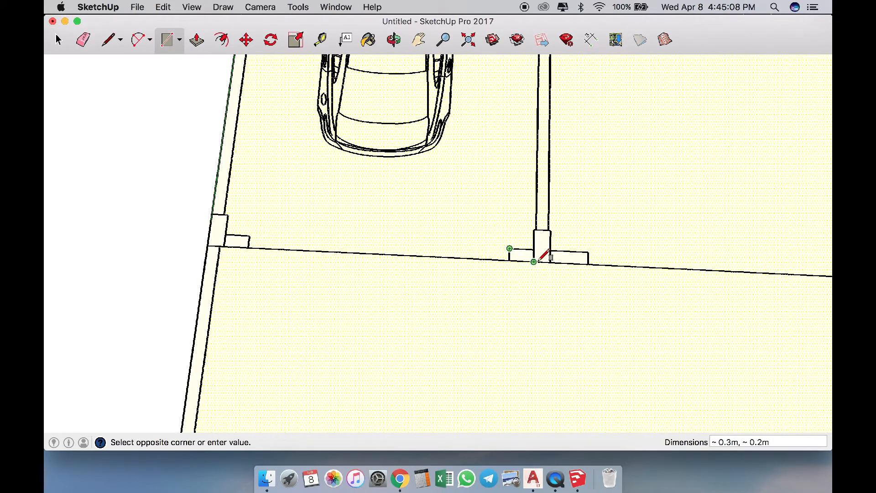
pyautogui.scroll(-5, 457, 285)
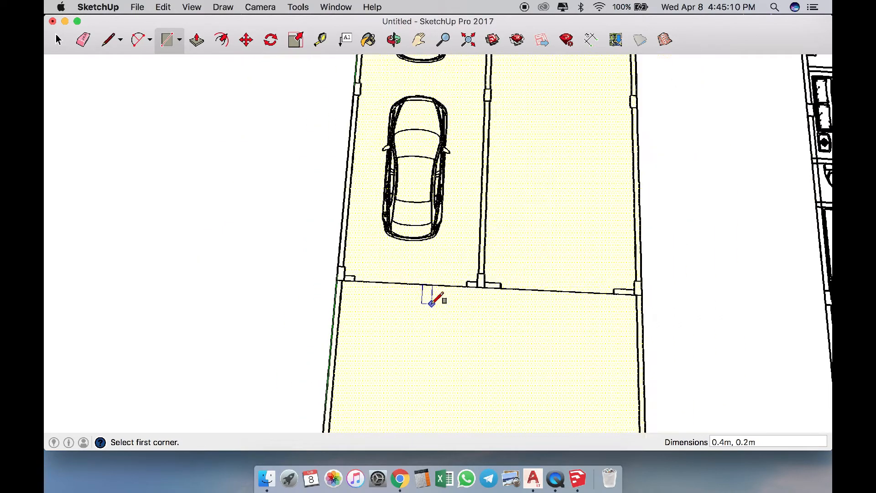
pyautogui.press('space')
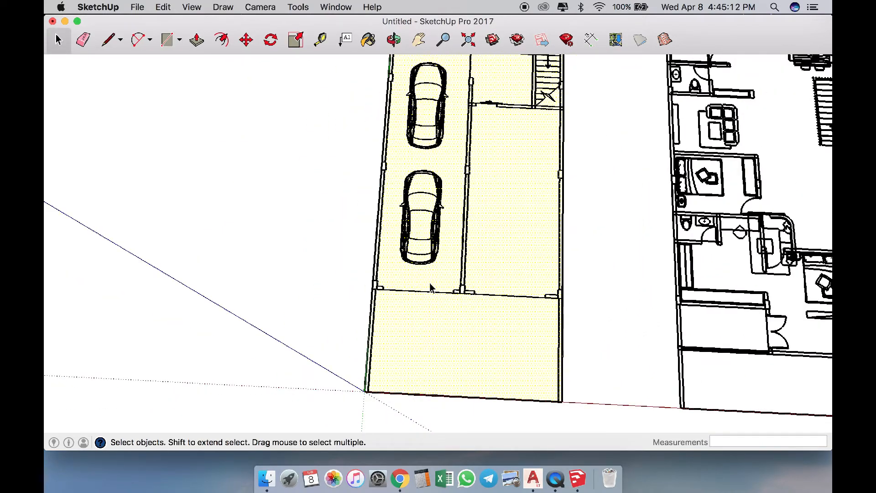
pyautogui.scroll(3, 435, 301)
pyautogui.press('r')
pyautogui.scroll(4, 552, 309)
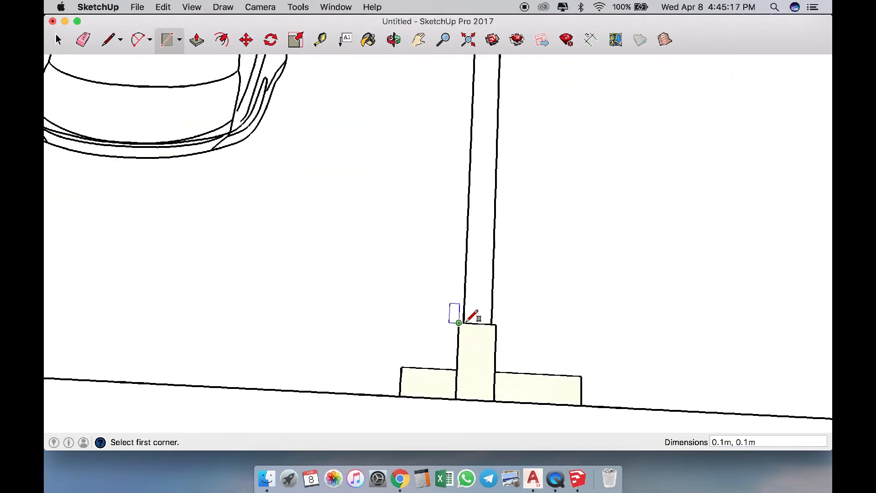
# Draw rectangles over the garage's dividing wall and its column, from the front middle column back to the sliding-door wall
pyautogui.scroll(-5, 474, 365)
pyautogui.scroll(5, 492, 176)
pyautogui.click(501, 95)
pyautogui.scroll(-4, 497, 137)
pyautogui.scroll(4, 479, 168)
pyautogui.click(457, 332)
pyautogui.scroll(-6, 458, 339)
pyautogui.scroll(5, 474, 242)
# Draw rectangles over the wall sections beside the sliding door behind the front room, and delete the surplus floor face
pyautogui.click(499, 241)
pyautogui.click(623, 248)
pyautogui.scroll(-3, 538, 292)
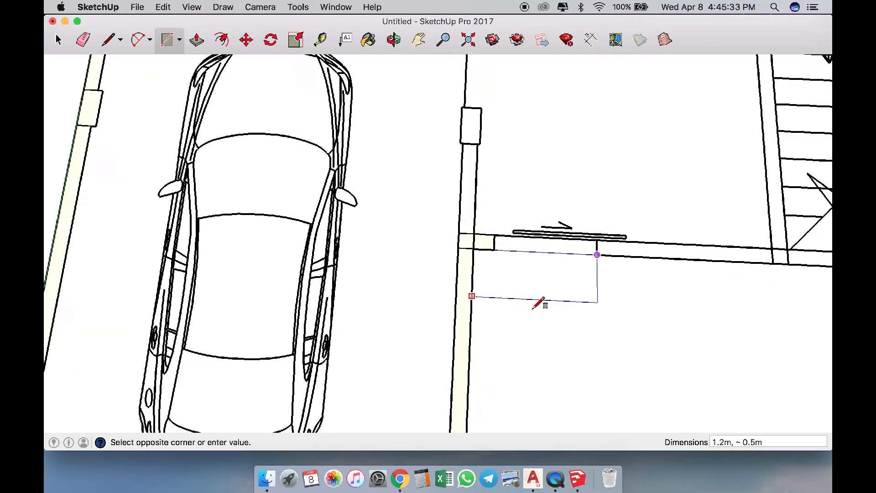
pyautogui.press('space')
pyautogui.click(456, 268)
pyautogui.press('Delete')
# Draw a 0.2 by 0.4 m rectangle over the dividing wall's column behind the sliding door, trace the adjoining wall, and reverse the face
pyautogui.scroll(6, 398, 159)
pyautogui.press('r')
pyautogui.click(352, 189)
pyautogui.click(348, 240)
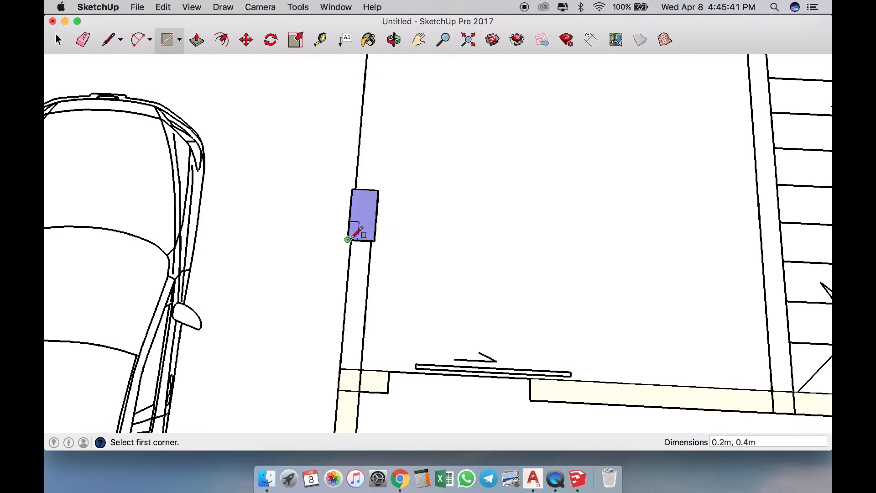
pyautogui.click(371, 241)
pyautogui.press('space')
pyautogui.rightClick(364, 219)
pyautogui.click(405, 329)
# Draw a rectangle about 4.3 by 0.1 m over the wall between the garage and the bedroom, and delete the surplus floor face
pyautogui.press('r')
pyautogui.click(75, 195)
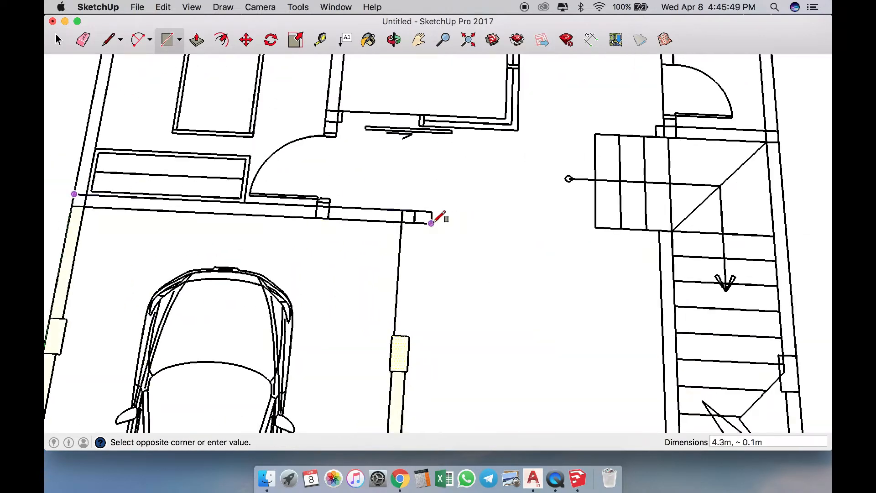
pyautogui.click(432, 223)
pyautogui.click(492, 301)
pyautogui.press('Delete')
# Draw a rectangle over the bedroom's outer side wall and delete the surplus face inside the room
pyautogui.press('r')
pyautogui.click(182, 272)
pyautogui.click(203, 103)
pyautogui.press('space')
pyautogui.click(222, 164)
pyautogui.press('Delete')
# Draw a rectangle along the house's back wall and delete the surplus floor face
pyautogui.press('r')
pyautogui.click(213, 114)
pyautogui.click(675, 118)
pyautogui.press('space')
pyautogui.click(460, 289)
pyautogui.press('Delete')
# Draw a rectangle over the partition wall between the bedroom and the neighbouring bathroom, and delete the surplus floor face
pyautogui.press('r')
pyautogui.click(359, 224)
pyautogui.click(361, 96)
pyautogui.click(478, 305)
pyautogui.press('Delete')
# Draw a rectangle over the front yard's opposite side wall, reverse its face, and delete the floor face filling the plan
pyautogui.scroll(-8, 478, 305)
pyautogui.scroll(4, 450, 407)
pyautogui.press('r')
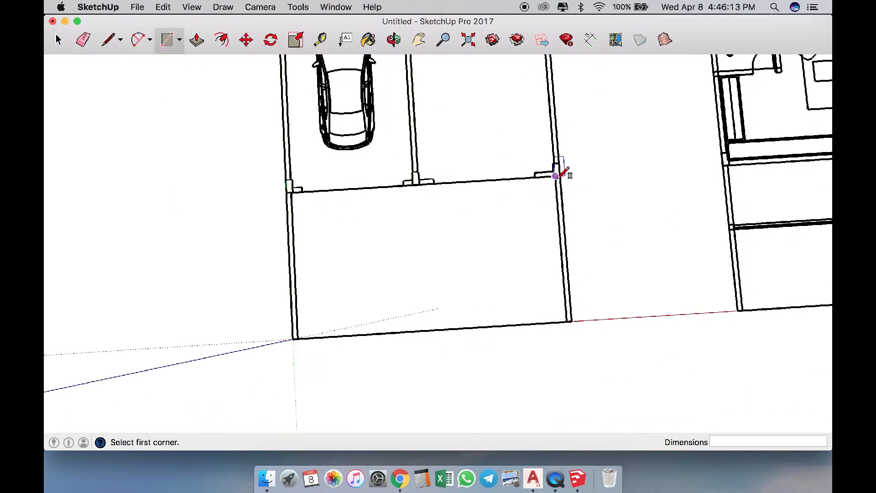
pyautogui.click(560, 177)
pyautogui.click(569, 321)
pyautogui.scroll(4, 544, 178)
pyautogui.press('space')
pyautogui.rightClick(573, 200)
pyautogui.click(607, 320)
pyautogui.click(485, 277)
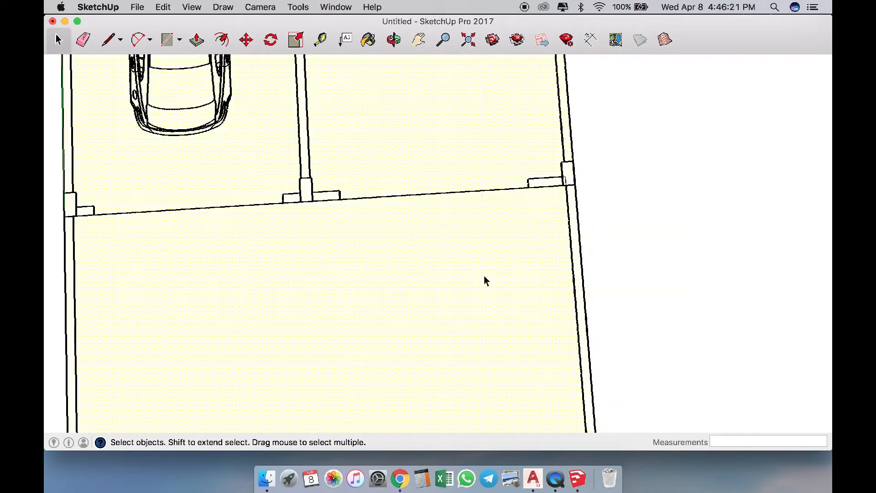
pyautogui.press('Delete')
# Draw rectangles over a column of the opposite side wall and the wall section next to it, and delete the surplus floor face
pyautogui.press('r')
pyautogui.click(497, 169)
pyautogui.click(491, 190)
pyautogui.click(497, 189)
pyautogui.click(491, 329)
pyautogui.press('space')
pyautogui.click(449, 315)
pyautogui.press('Delete')
# Draw a rectangle over the next section of the opposite side wall, towards the staircase
pyautogui.scroll(5, 456, 246)
pyautogui.press('r')
pyautogui.click(455, 172)
pyautogui.click(480, 382)
pyautogui.scroll(-4, 480, 382)
pyautogui.press('space')
# Draw rectangles over the wall beside the stairs and the 0.4 by 0.2 m side column there, deleting the surplus floor face
pyautogui.click(411, 214)
pyautogui.click(433, 404)
pyautogui.click(383, 324)
pyautogui.press('Delete')
pyautogui.click(512, 332)
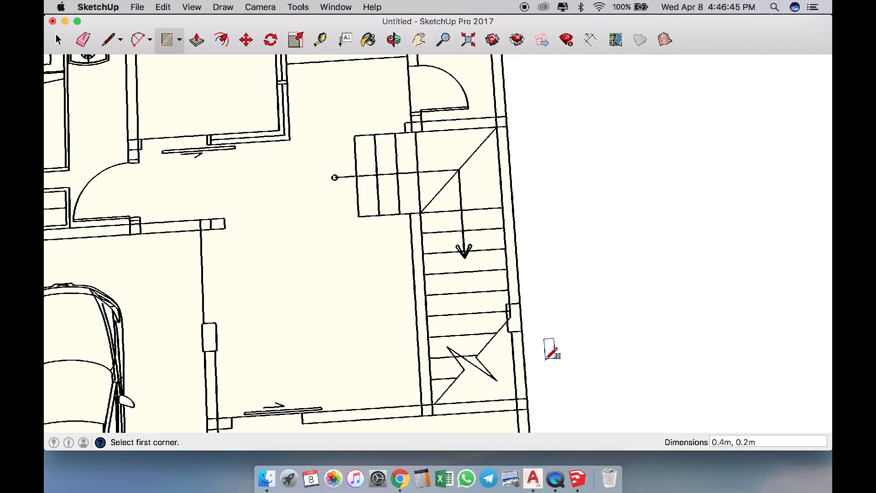
pyautogui.press('space')
pyautogui.press('Delete')
# Draw a rectangle over the short partition wall joining the back wall beside the small room behind the stairs
pyautogui.scroll(-5, 421, 337)
pyautogui.scroll(6, 439, 204)
pyautogui.press('r')
pyautogui.click(390, 141)
pyautogui.click(397, 82)
# Draw rectangles over the back corner column and the side wall running along the stairs, and delete the surplus floor face
pyautogui.click(482, 63)
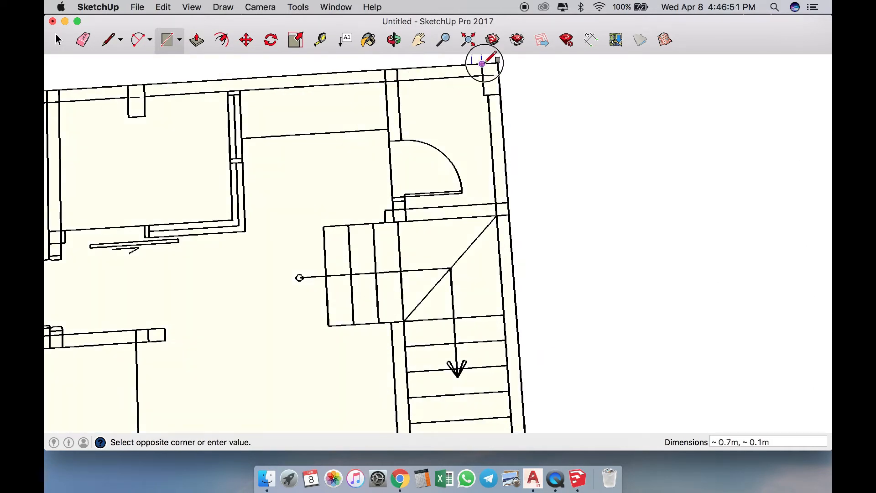
pyautogui.click(500, 94)
pyautogui.click(501, 94)
pyautogui.click(509, 348)
pyautogui.press('space')
pyautogui.click(356, 346)
pyautogui.press('Delete')
# Highlight the floor-plan group to check the traced walls against it, and clear the selection
pyautogui.scroll(-5, 484, 255)
pyautogui.click(419, 211)
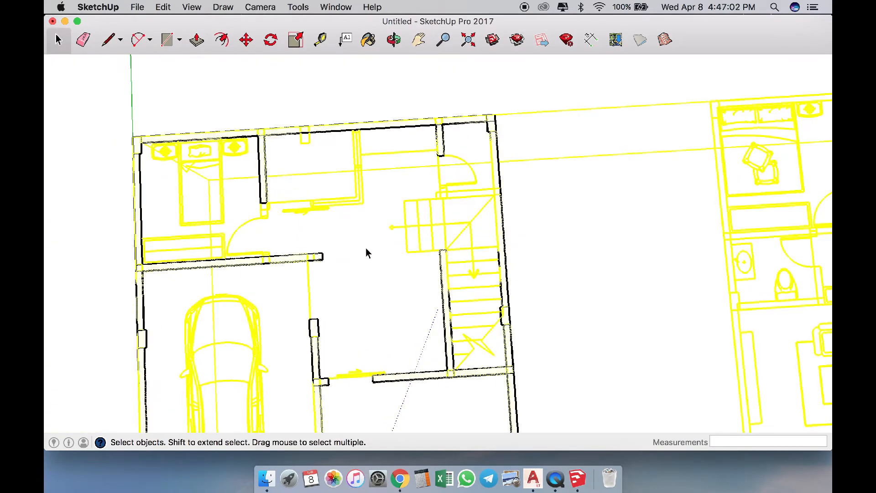
pyautogui.click(366, 248)
pyautogui.scroll(-5, 484, 137)
pyautogui.scroll(4, 423, 214)
pyautogui.moveTo(423, 214); pyautogui.dragTo(294, 229, button='middle')
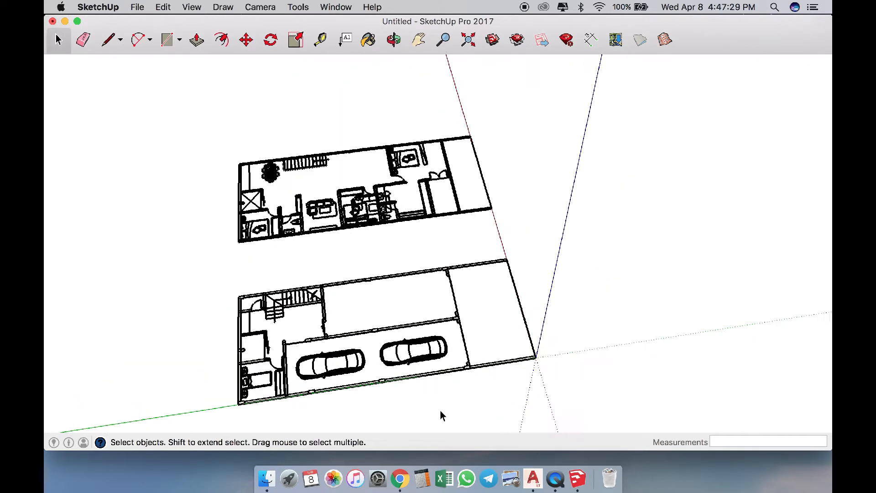
# Change the model's length units to Centimeters in Model Info
pyautogui.press('p')
pyautogui.scroll(5, 448, 408)
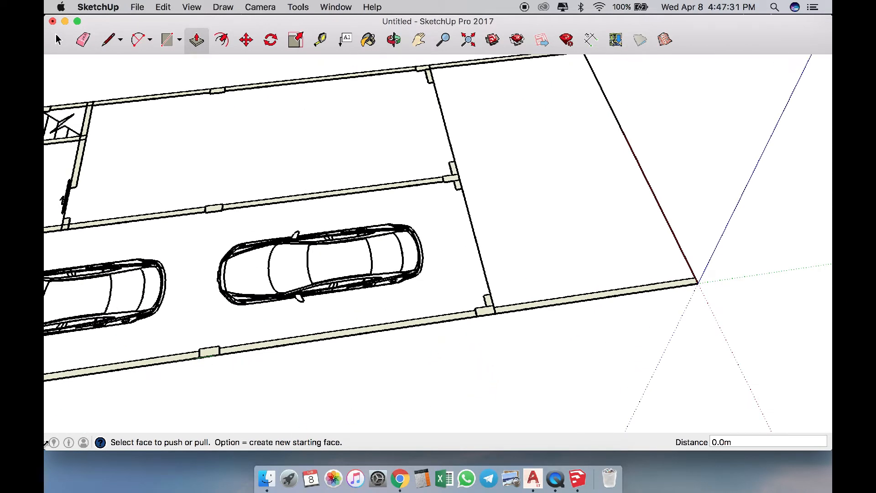
pyautogui.click(61, 441)
pyautogui.click(219, 244)
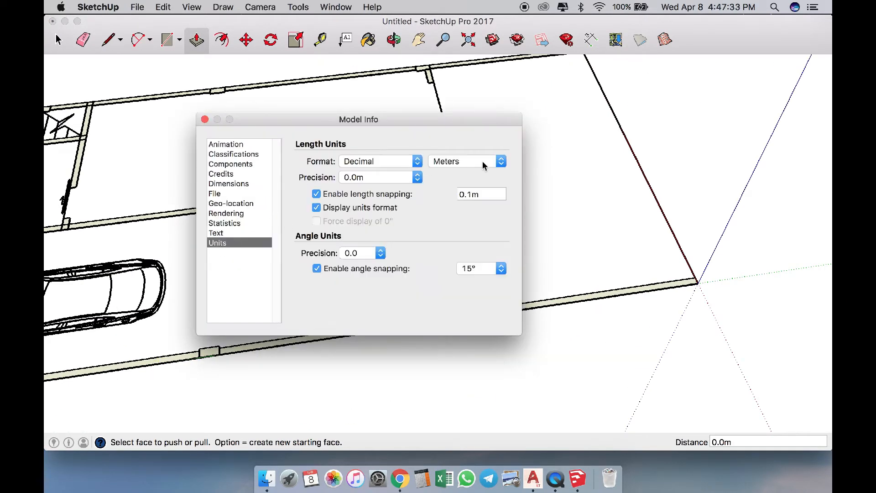
pyautogui.click(477, 163)
pyautogui.click(476, 154)
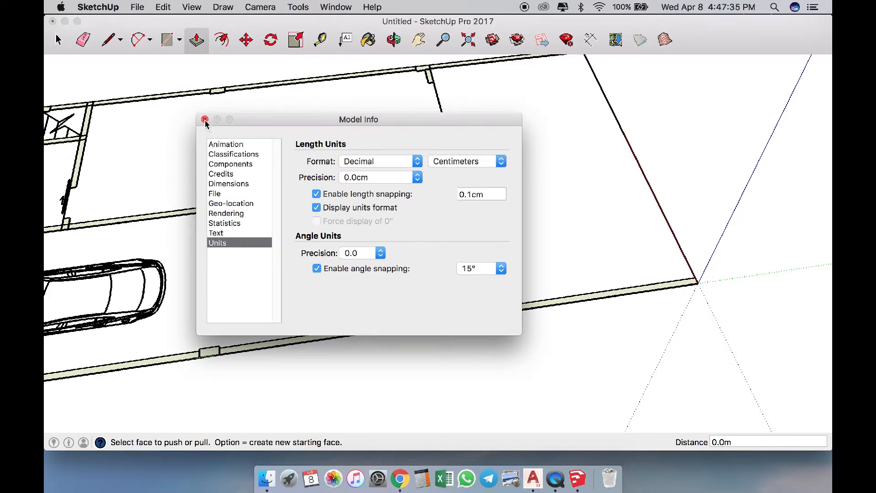
pyautogui.click(205, 120)
# Push/Pull the front section of the garage's outer side wall up 400 cm
pyautogui.click(423, 322)
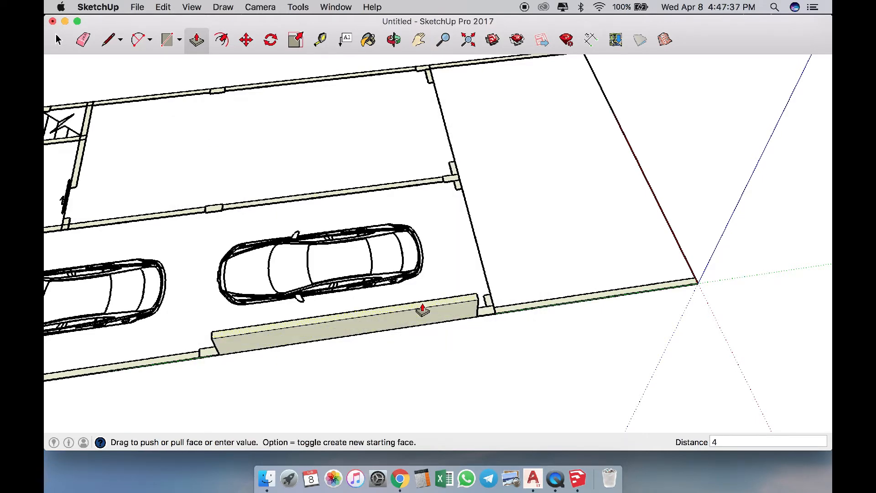
pyautogui.press('Return')
pyautogui.moveTo(556, 288); pyautogui.dragTo(336, 246, button='middle')
pyautogui.scroll(3, 363, 233)
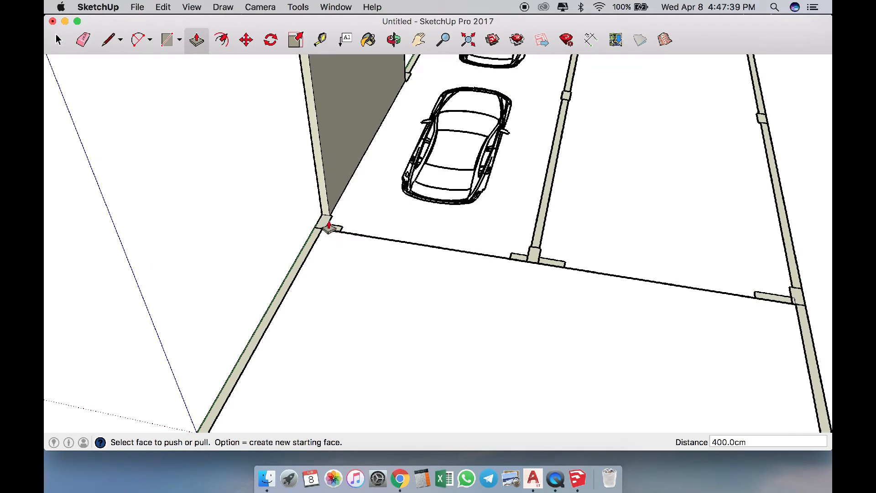
# Extrude the garage's front corner column and its adjoining wall stub up by the same 400 cm
pyautogui.doubleClick(326, 218)
pyautogui.scroll(-5, 327, 305)
pyautogui.scroll(5, 348, 270)
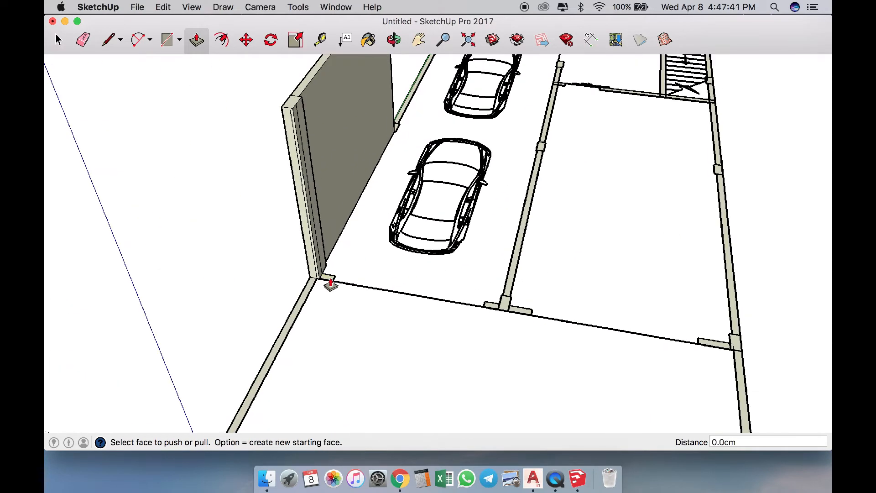
pyautogui.doubleClick(330, 283)
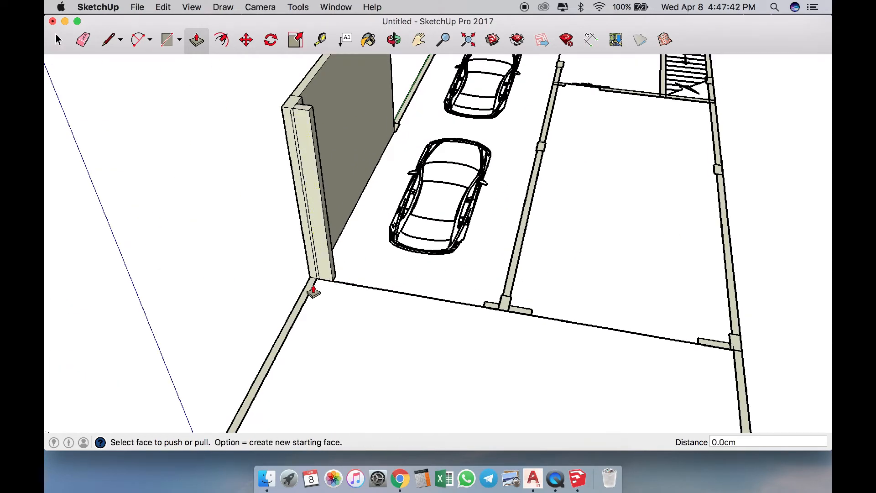
# Extrude the front section of the dividing wall, the front middle column and its two wall stubs up 400 cm
pyautogui.doubleClick(515, 270)
pyautogui.doubleClick(506, 305)
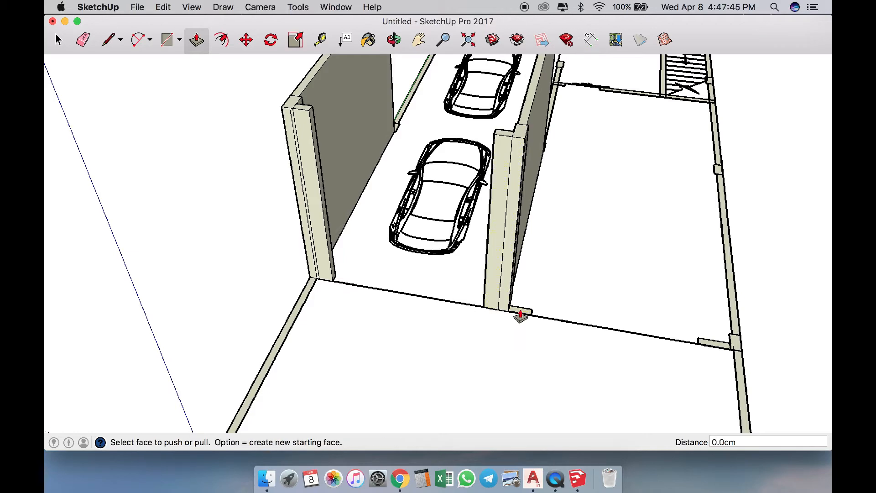
pyautogui.doubleClick(502, 314)
# Extrude the wall stub and column at the opposite front corner up 400 cm
pyautogui.doubleClick(720, 349)
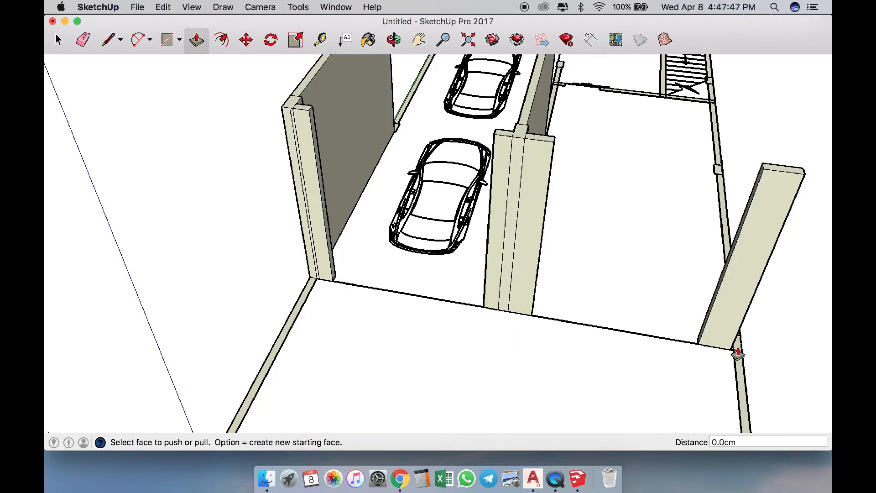
pyautogui.doubleClick(740, 353)
pyautogui.scroll(-5, 632, 337)
pyautogui.scroll(5, 621, 302)
pyautogui.moveTo(610, 278); pyautogui.dragTo(321, 309, button='middle')
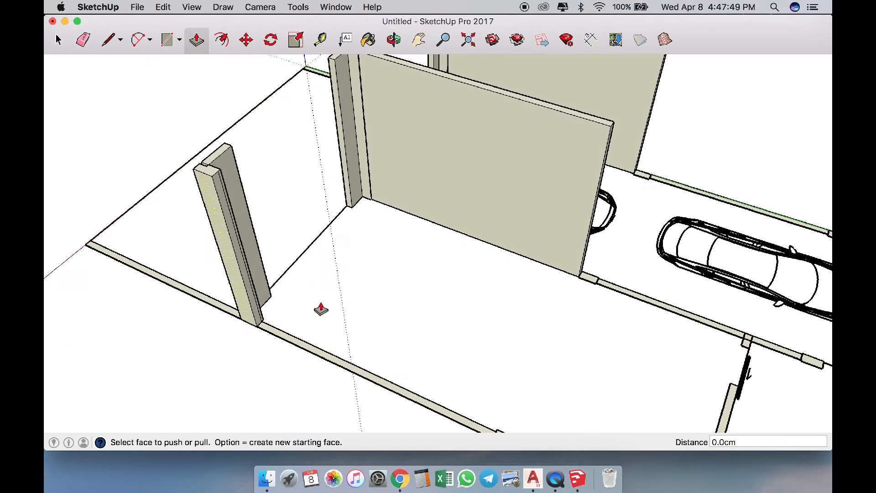
# Push/Pull the small step between the front corner column and its wall stub by 5 cm
pyautogui.scroll(5, 211, 192)
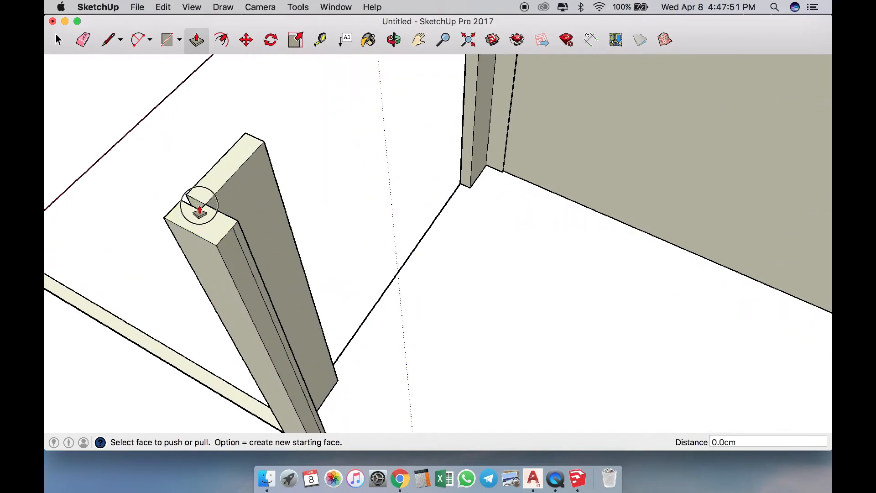
pyautogui.moveTo(200, 211); pyautogui.dragTo(201, 217)
pyautogui.click(196, 216)
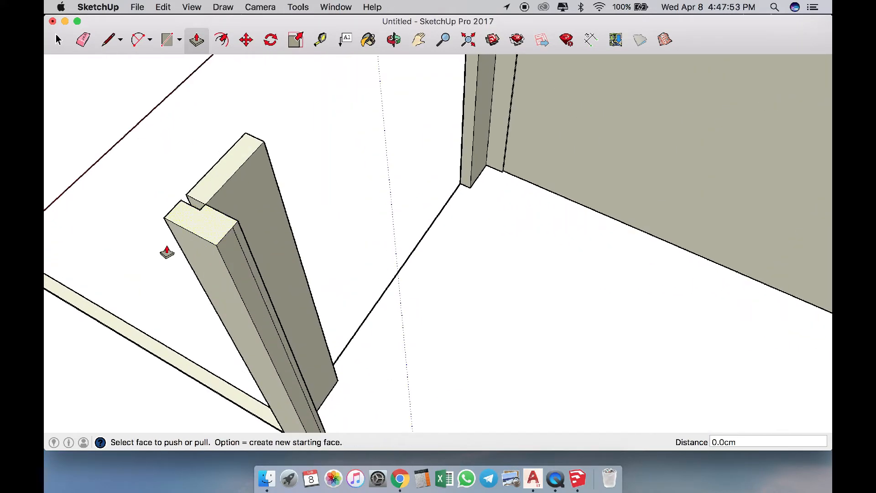
pyautogui.moveTo(164, 246); pyautogui.dragTo(743, 264, button='middle')
pyautogui.click(672, 185)
pyautogui.click(673, 187)
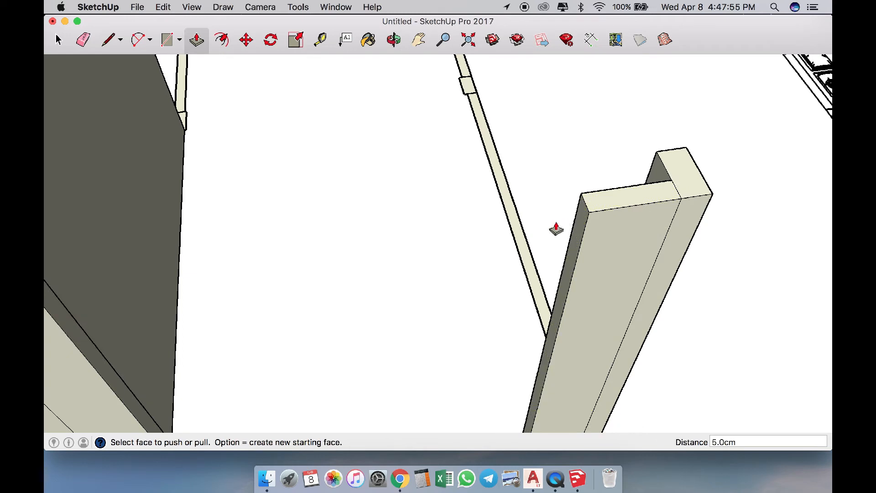
# Extrude the front section of the living-side outer wall up to the corner column's top, plus the column behind it
pyautogui.click(516, 231)
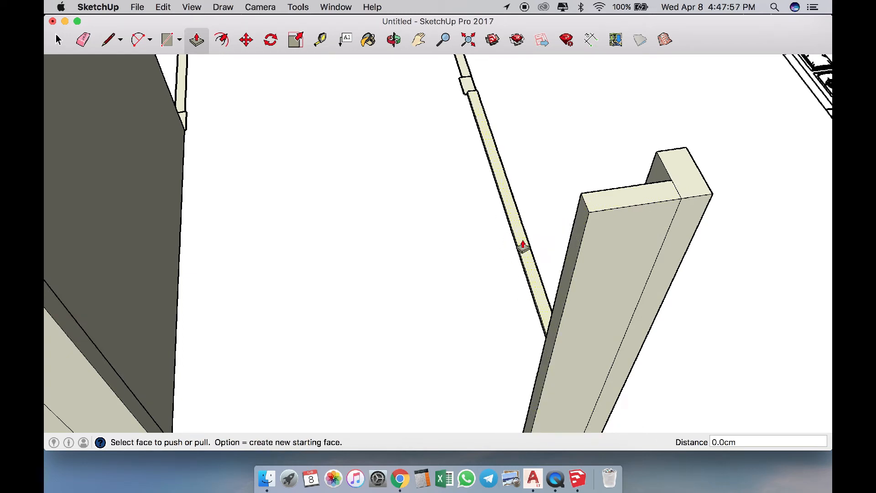
pyautogui.click(520, 239)
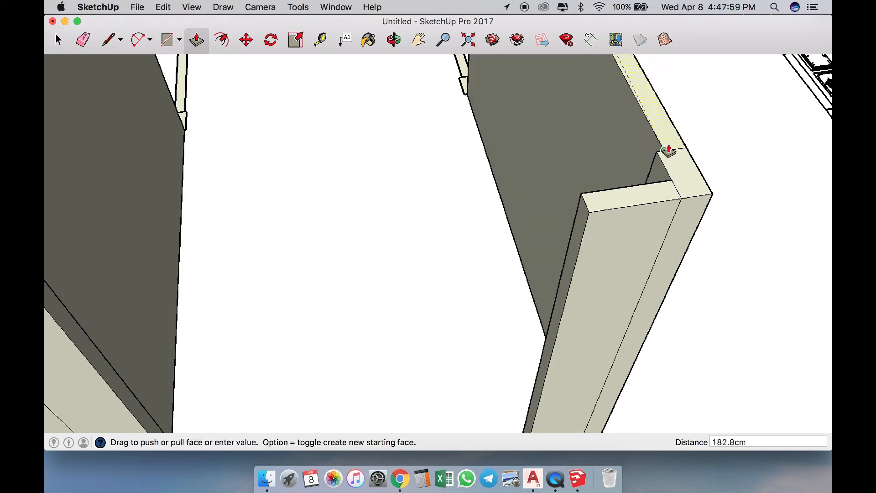
pyautogui.click(685, 154)
pyautogui.scroll(-5, 538, 393)
pyautogui.moveTo(538, 394); pyautogui.dragTo(249, 157, button='middle')
pyautogui.scroll(4, 556, 277)
pyautogui.doubleClick(530, 269)
# Extrude the next outer wall section up to the column's top, then the cross-wall junction, stair-side section and its column by 400 cm
pyautogui.scroll(-4, 484, 329)
pyautogui.scroll(2, 527, 154)
pyautogui.click(529, 149)
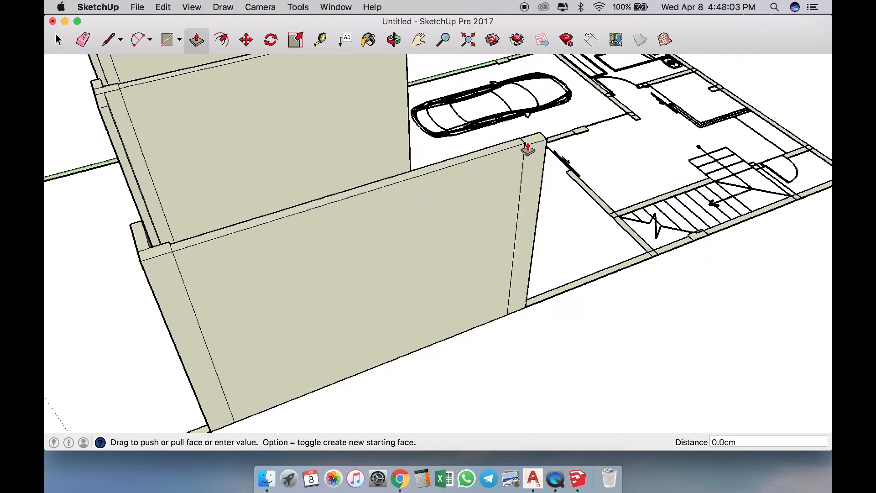
pyautogui.click(573, 289)
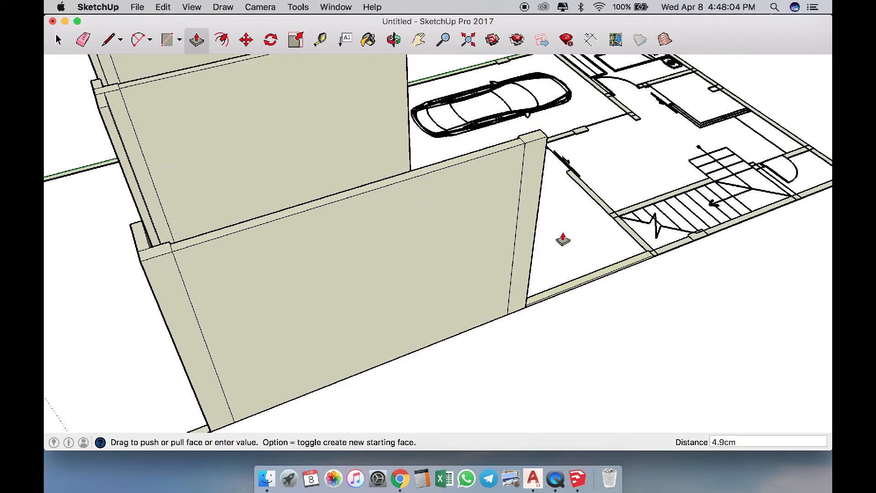
pyautogui.click(546, 140)
pyautogui.scroll(3, 658, 262)
pyautogui.doubleClick(672, 247)
pyautogui.scroll(2, 663, 257)
pyautogui.moveTo(663, 259); pyautogui.dragTo(532, 313, button='middle')
pyautogui.scroll(3, 519, 288)
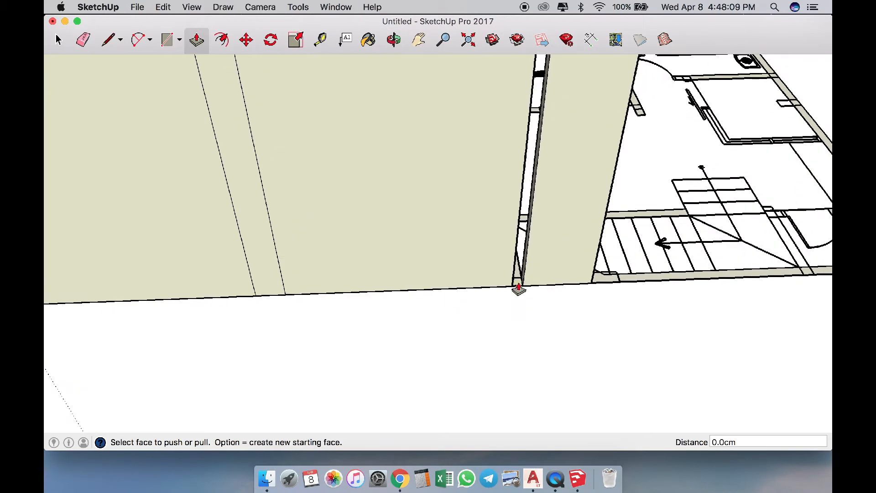
pyautogui.doubleClick(605, 282)
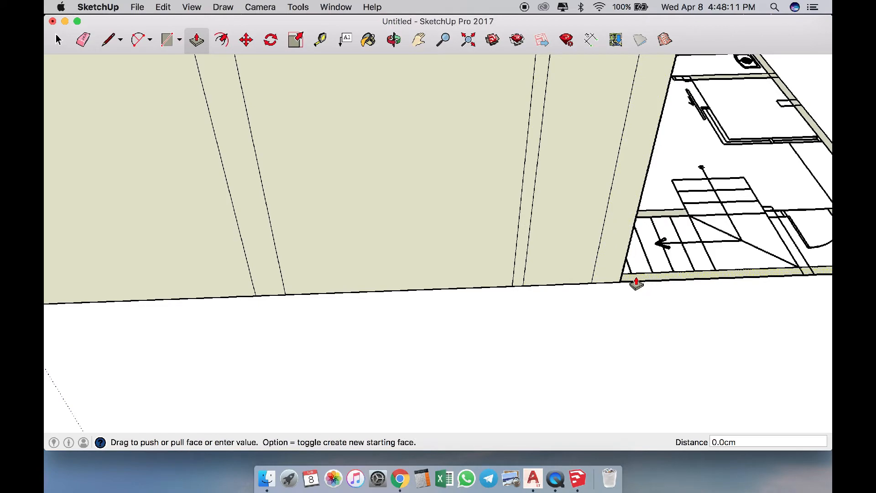
# Extrude the last outer side wall section, the rear corner column and the rear wall up 400 cm
pyautogui.scroll(-3, 478, 341)
pyautogui.scroll(-2, 699, 317)
pyautogui.moveTo(698, 317); pyautogui.dragTo(363, 289, button='middle')
pyautogui.scroll(4, 398, 392)
pyautogui.doubleClick(378, 397)
pyautogui.doubleClick(475, 381)
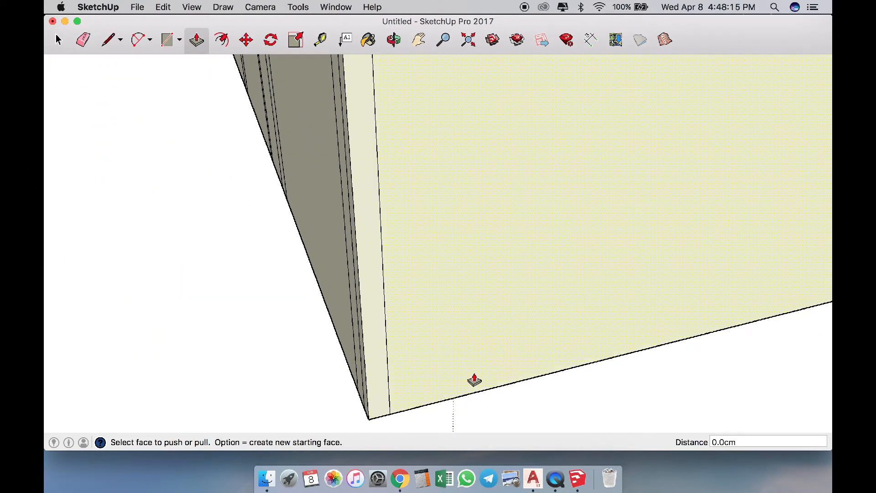
# Extrude the garage-side rear corner column and the kitchen's outer side wall up 400 cm
pyautogui.scroll(-4, 475, 380)
pyautogui.moveTo(415, 376); pyautogui.dragTo(274, 337, button='middle')
pyautogui.scroll(3, 257, 328)
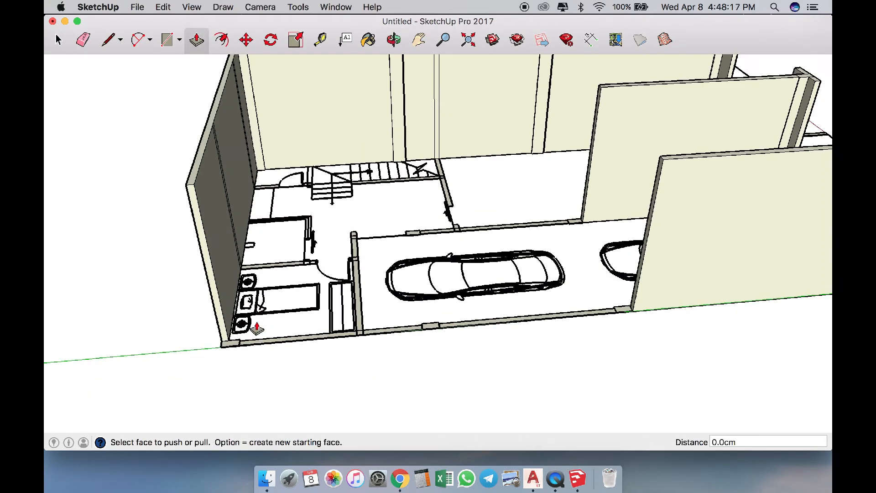
pyautogui.scroll(3, 257, 323)
pyautogui.doubleClick(228, 347)
pyautogui.doubleClick(259, 347)
# Extrude the kitchen-garage wall and the remaining sections and columns of the garage's outer side wall up 400 cm
pyautogui.click(440, 328)
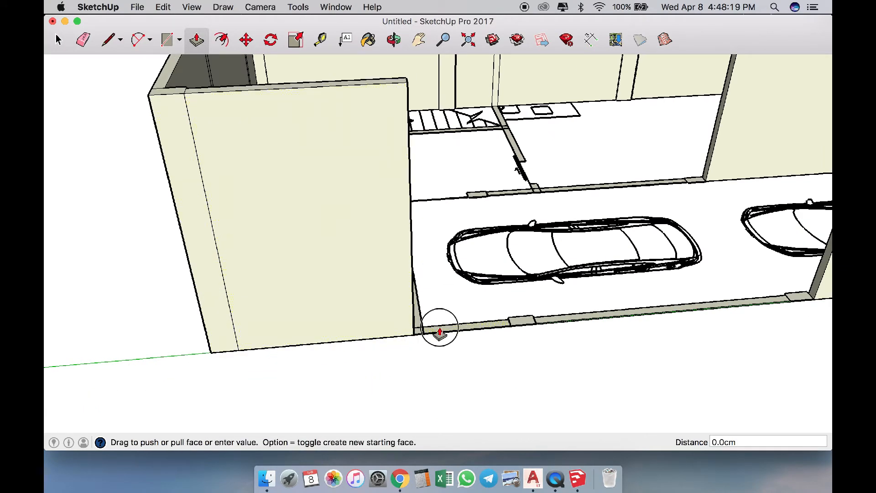
pyautogui.click(439, 327)
pyautogui.doubleClick(418, 336)
pyautogui.doubleClick(522, 328)
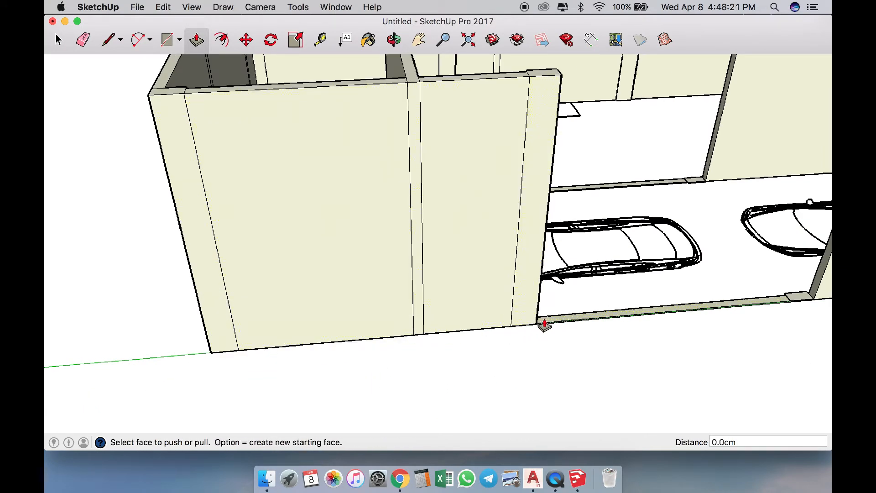
pyautogui.doubleClick(544, 323)
pyautogui.doubleClick(804, 299)
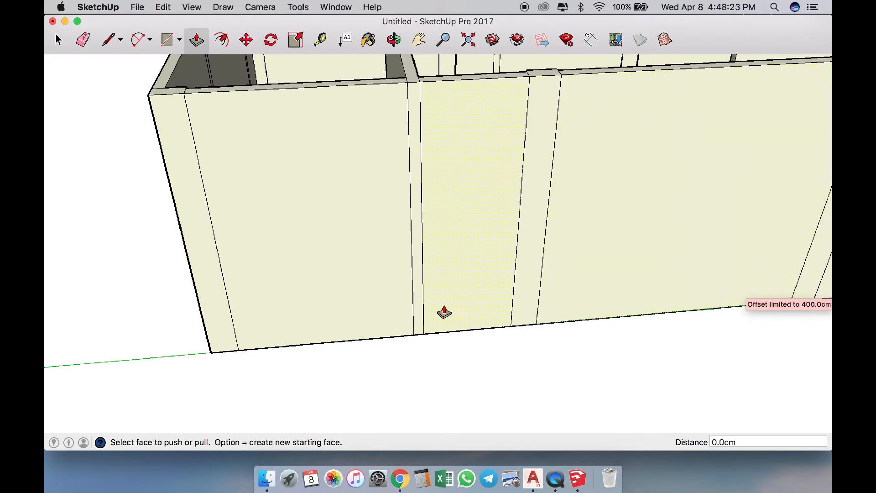
# Extrude the rest of the garage dividing wall, its middle and end columns and the sliding-door stub up 400 cm
pyautogui.moveTo(444, 314); pyautogui.dragTo(394, 220, button='middle')
pyautogui.scroll(5, 426, 309)
pyautogui.scroll(-2, 433, 192)
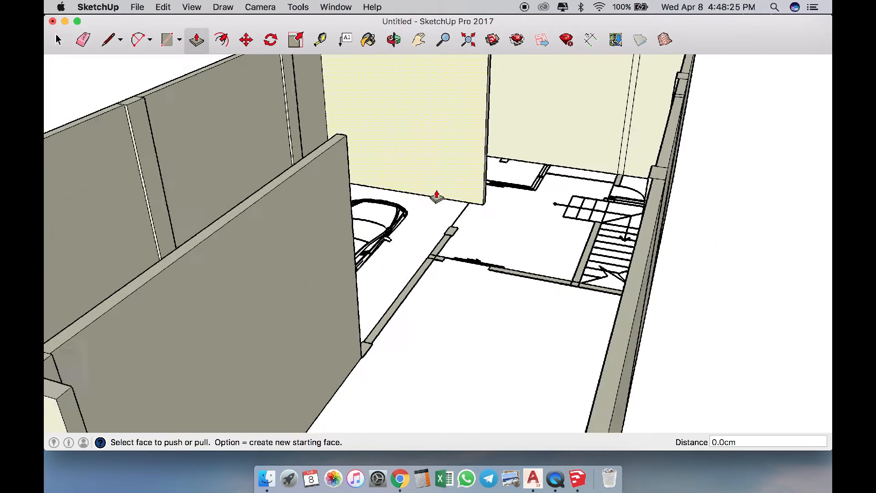
pyautogui.moveTo(432, 192); pyautogui.dragTo(297, 406, button='middle')
pyautogui.scroll(4, 365, 253)
pyautogui.doubleClick(400, 237)
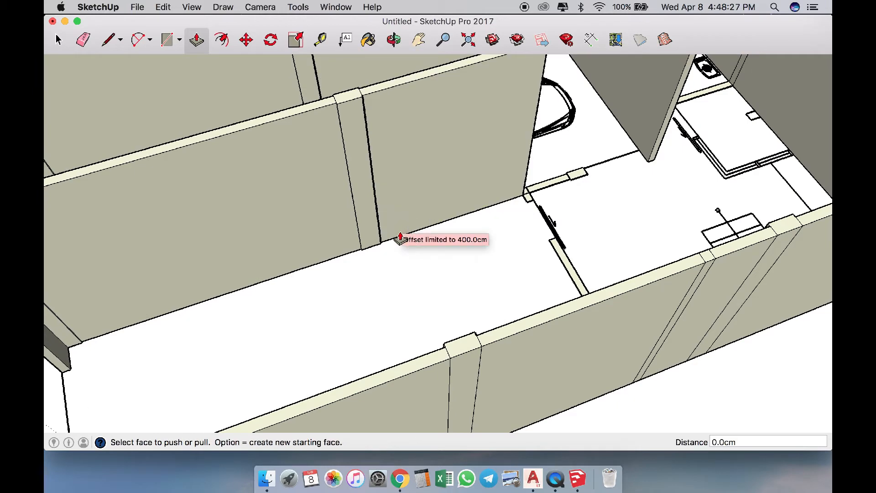
pyautogui.scroll(5, 535, 201)
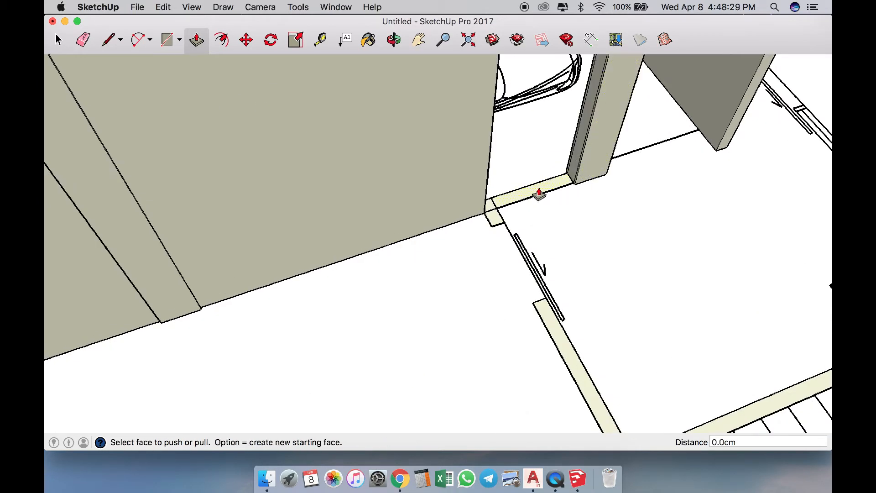
pyautogui.doubleClick(491, 223)
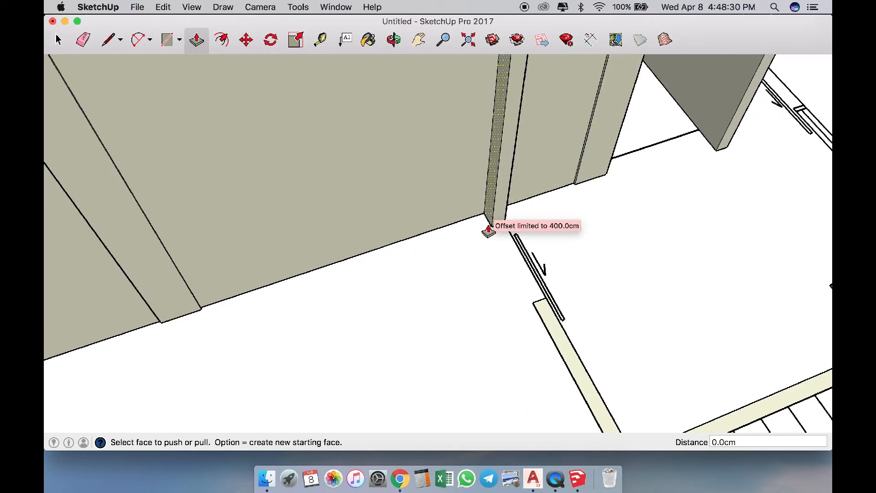
# Extrude the cross wall between the sliding door and the outer side wall, including the stair-wall junction, up 400 cm
pyautogui.doubleClick(546, 324)
pyautogui.scroll(-5, 493, 322)
pyautogui.moveTo(498, 323); pyautogui.dragTo(703, 318, button='middle')
pyautogui.moveTo(511, 279); pyautogui.dragTo(564, 329, button='middle')
pyautogui.moveTo(408, 202); pyautogui.dragTo(663, 289, button='middle')
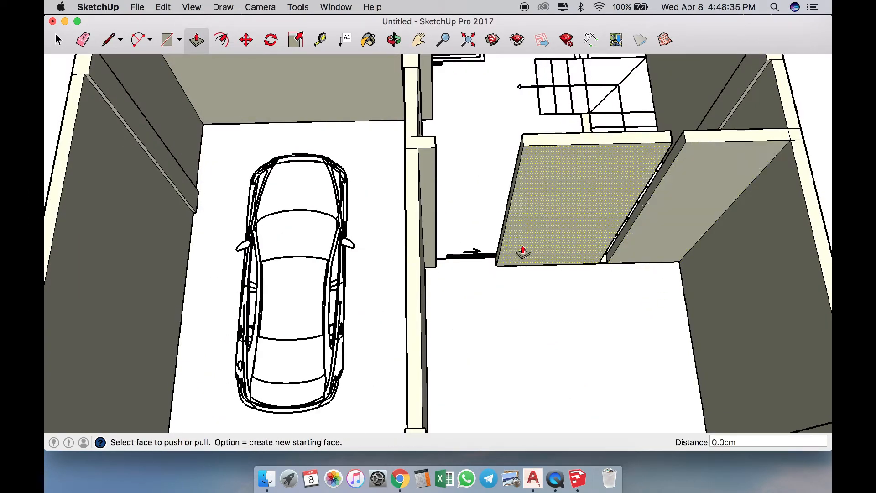
pyautogui.scroll(10, 577, 256)
pyautogui.scroll(-6, 440, 283)
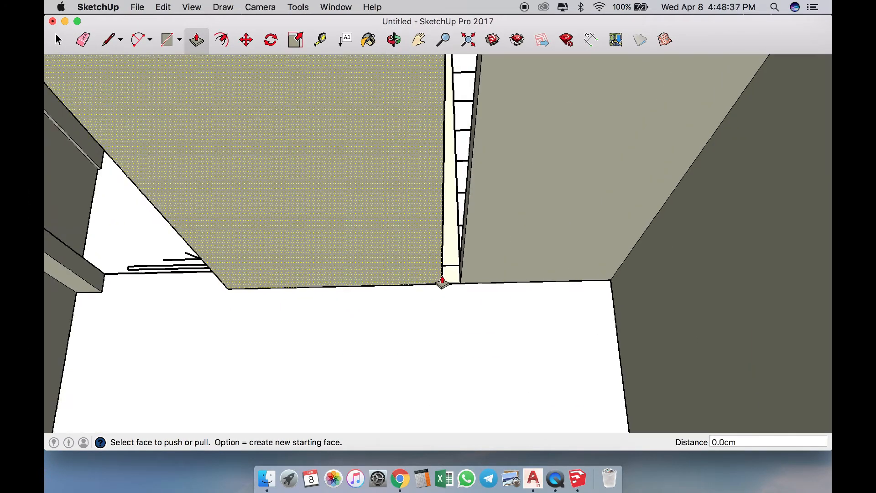
pyautogui.moveTo(428, 350); pyautogui.dragTo(748, 261, button='middle')
# Extrude the wall beside the stairs, the short wall at the swing door and the kitchen partition up 400 cm
pyautogui.scroll(3, 454, 280)
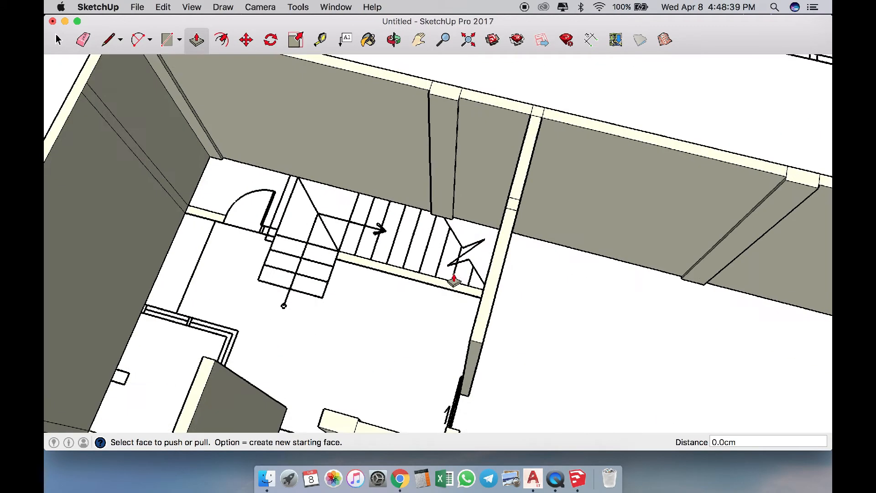
pyautogui.doubleClick(444, 291)
pyautogui.doubleClick(201, 219)
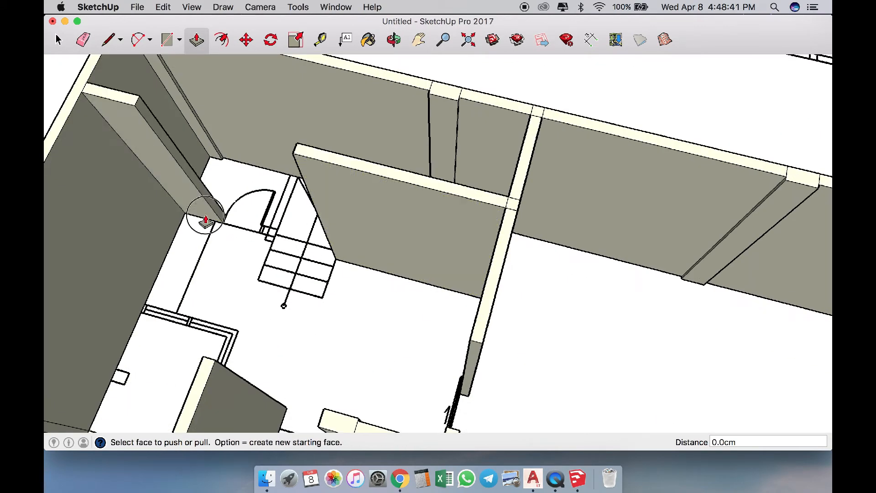
pyautogui.scroll(-3, 327, 172)
pyautogui.scroll(-3, 327, 172)
pyautogui.scroll(5, 323, 274)
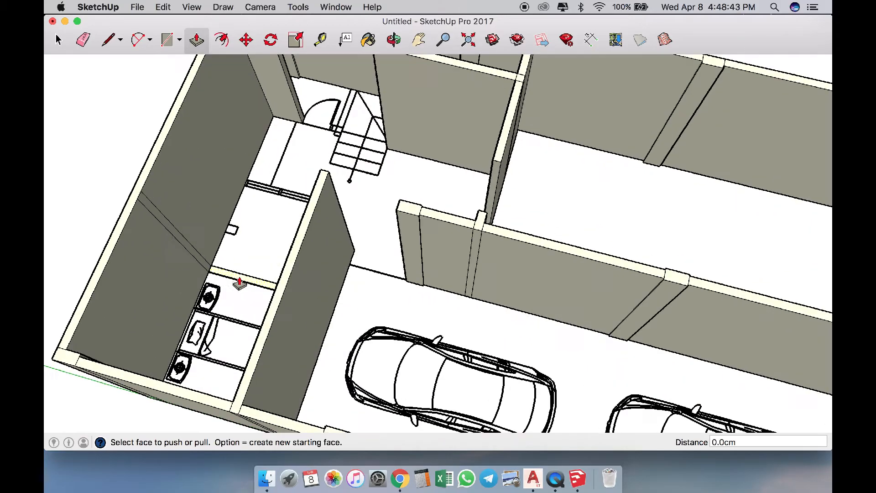
pyautogui.doubleClick(239, 277)
# Extrude the two side boundary walls of the front yard up 400 cm
pyautogui.scroll(-3, 552, 323)
pyautogui.scroll(3, 420, 301)
pyautogui.moveTo(420, 301); pyautogui.dragTo(373, 276, button='middle')
pyautogui.scroll(-3, 439, 323)
pyautogui.scroll(-3, 374, 275)
pyautogui.scroll(3, 480, 324)
pyautogui.moveTo(479, 324); pyautogui.dragTo(383, 251, button='middle')
pyautogui.scroll(-3, 382, 250)
pyautogui.scroll(3, 352, 358)
pyautogui.scroll(-3, 298, 342)
pyautogui.scroll(5, 252, 330)
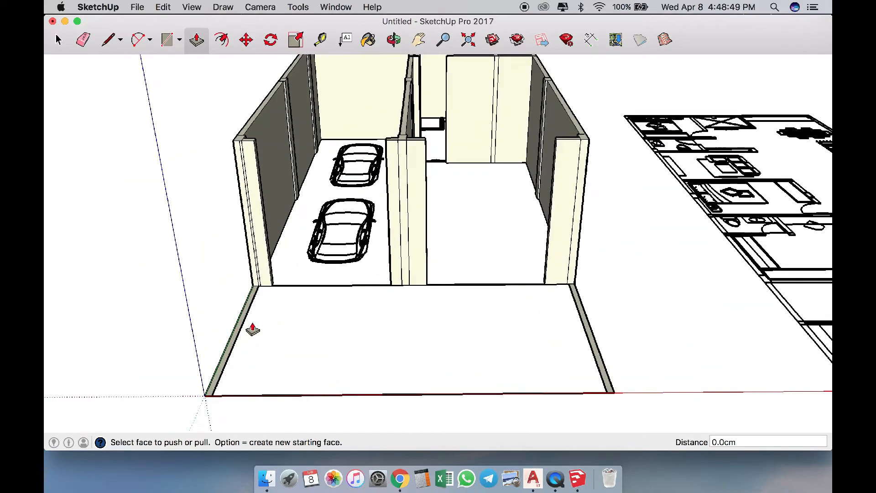
pyautogui.doubleClick(244, 318)
pyautogui.doubleClick(586, 315)
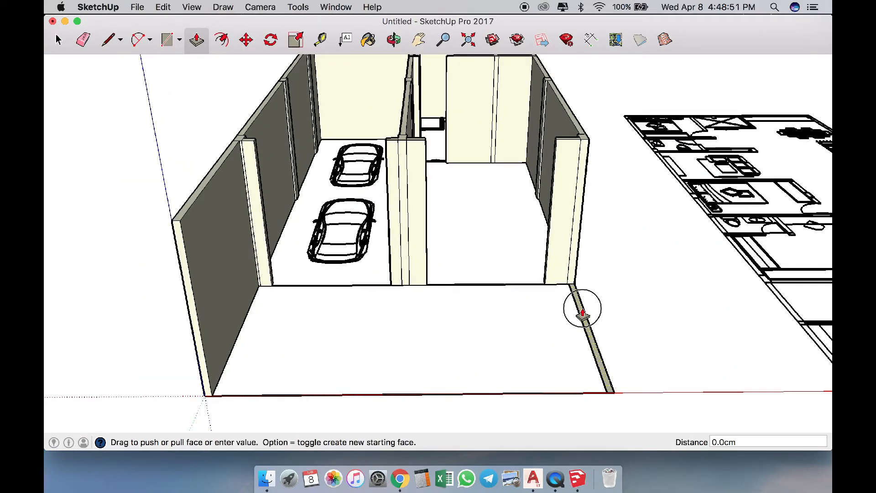
# Copy the garage-side yard wall's base edge 250 cm upward and push the part above it away through the 15 cm thickness
pyautogui.moveTo(362, 319); pyautogui.dragTo(124, 256, button='middle')
pyautogui.scroll(3, 125, 257)
pyautogui.press('m')
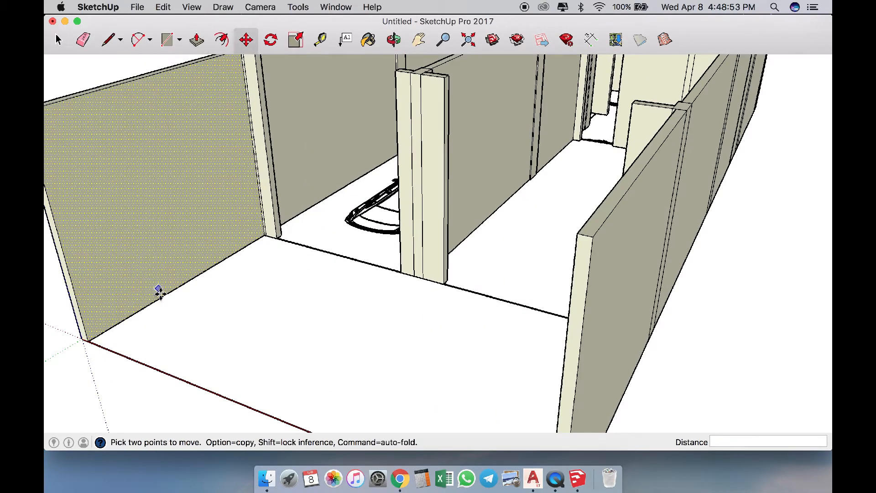
pyautogui.press('alt')
pyautogui.click(162, 299)
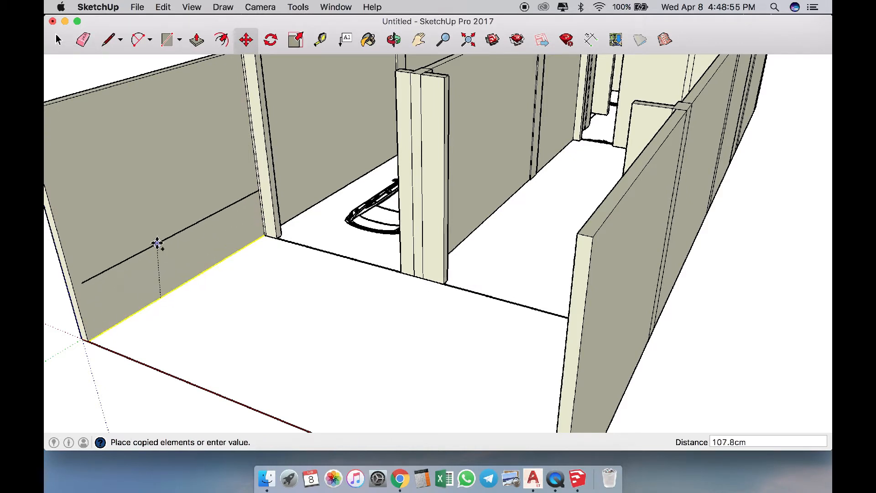
pyautogui.write('250')
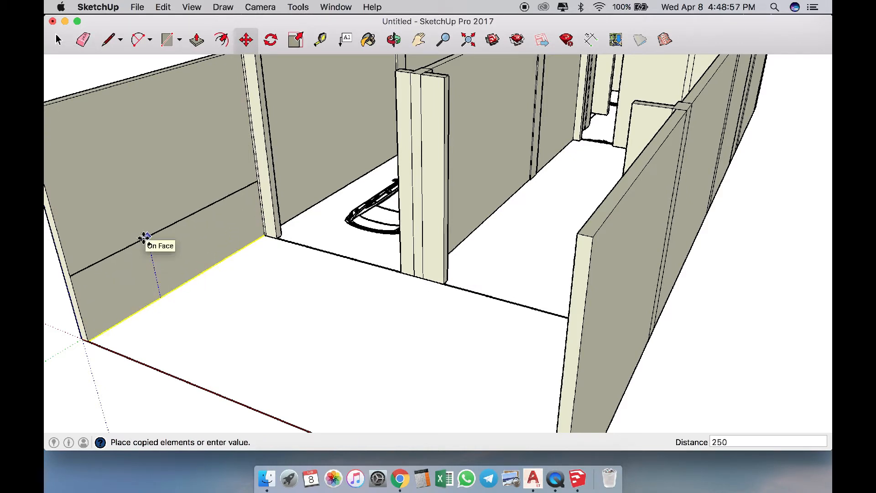
pyautogui.press('Return')
pyautogui.press('p')
pyautogui.click(175, 123)
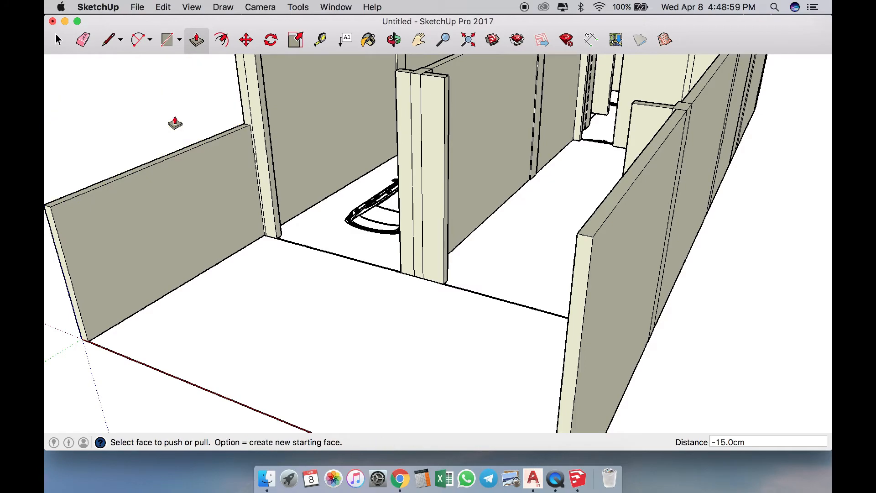
# Copy the opposite yard wall's base edge upward to the same cut height and push away the part above it
pyautogui.scroll(-3, 178, 259)
pyautogui.moveTo(340, 300); pyautogui.dragTo(660, 303, button='middle')
pyautogui.scroll(2, 662, 297)
pyautogui.press('m')
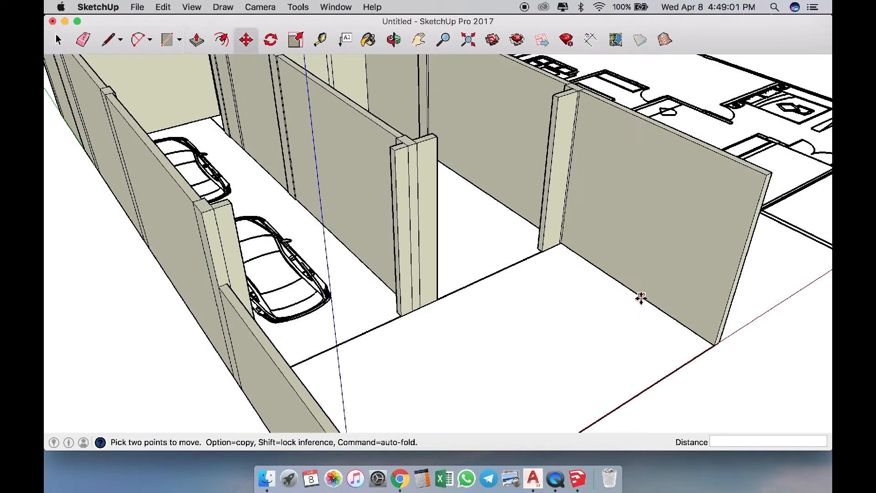
pyautogui.scroll(2, 637, 303)
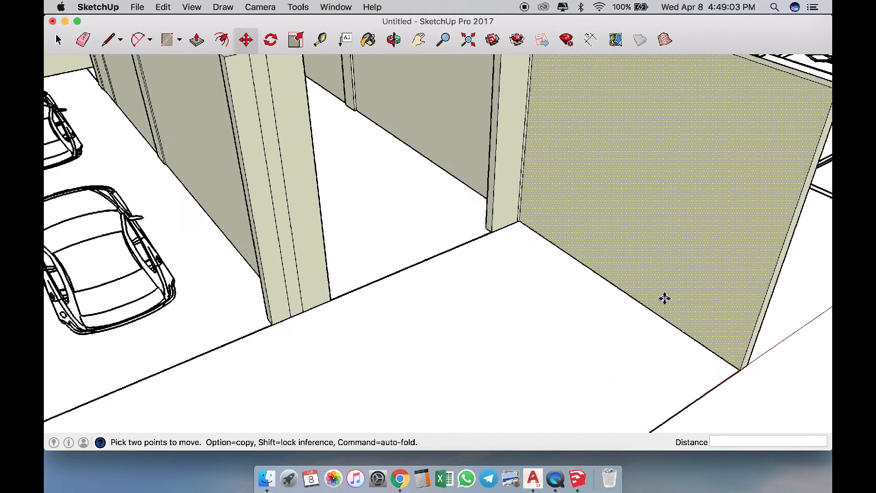
pyautogui.keyDown('alt'); pyautogui.click(624, 290); pyautogui.keyUp('alt')
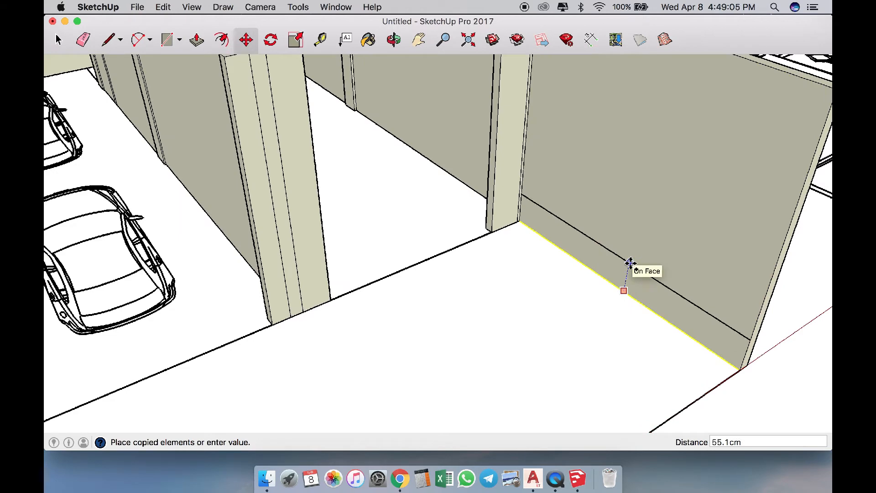
pyautogui.press('Return')
pyautogui.scroll(-3, 563, 312)
pyautogui.press('p')
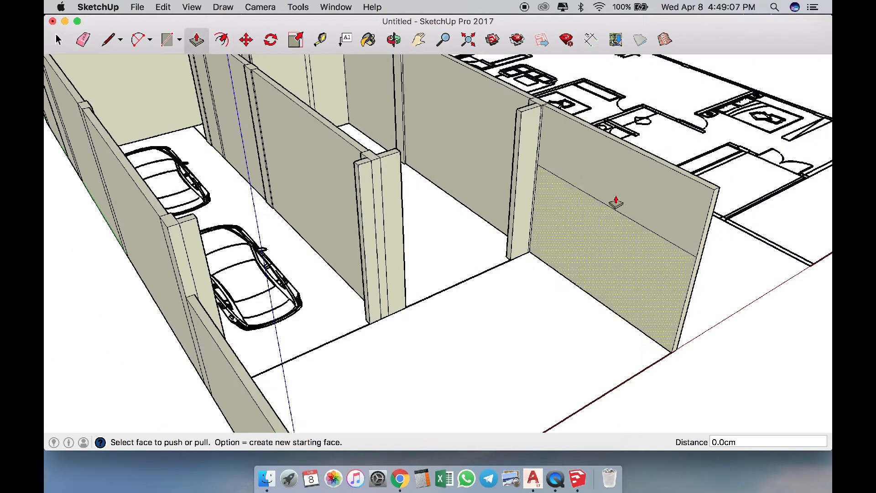
pyautogui.click(626, 173)
# Move the imported floor plan layout 2396.5 cm along the red axis, clear of the extruded walls
pyautogui.press('space')
pyautogui.moveTo(525, 323); pyautogui.dragTo(439, 339, button='middle')
pyautogui.scroll(-4, 437, 346)
pyautogui.click(532, 221)
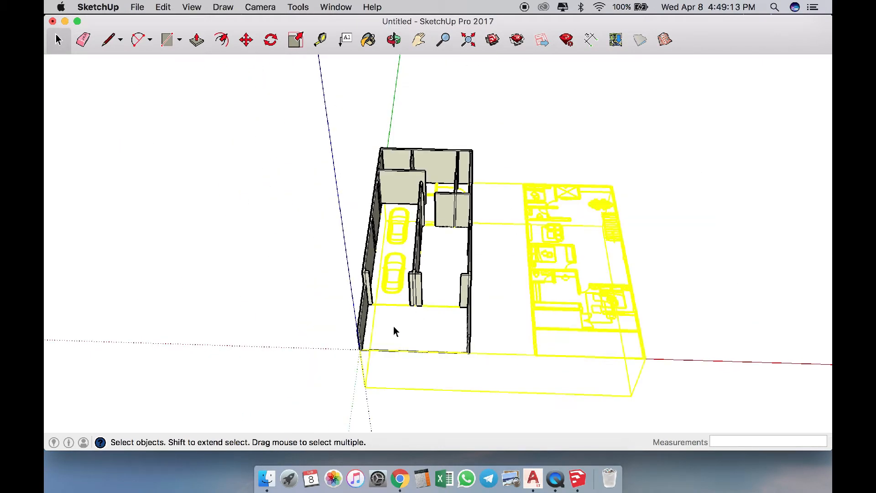
pyautogui.scroll(-3, 459, 362)
pyautogui.press('m')
pyautogui.click(491, 265)
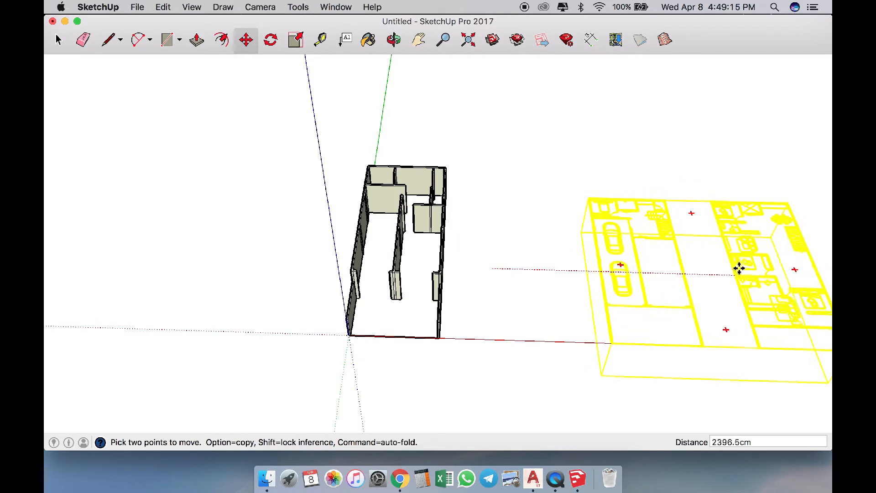
# Close the ground-floor slab outline with an 820 cm line along the front between the two yard walls and reverse the floor face
pyautogui.scroll(5, 368, 344)
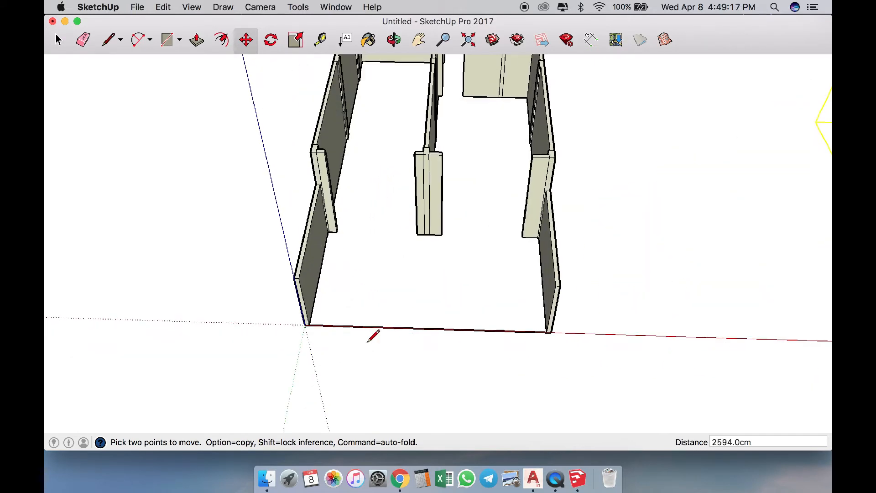
pyautogui.press('l')
pyautogui.click(600, 329)
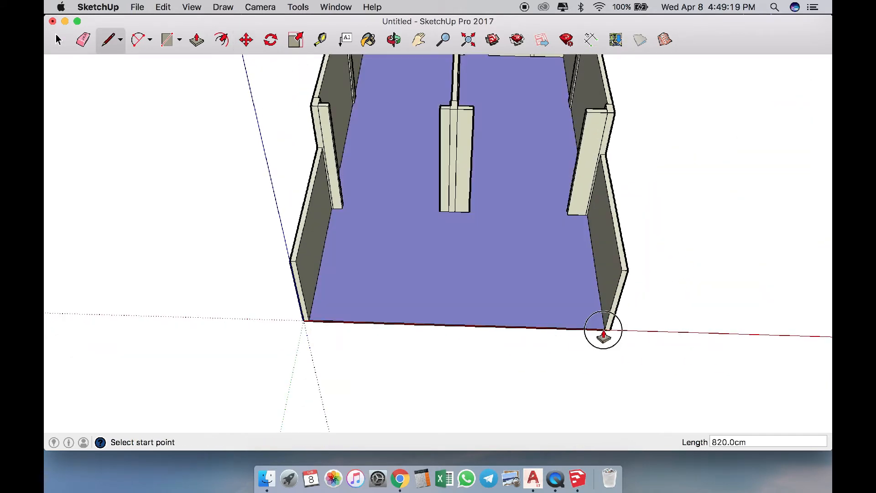
pyautogui.scroll(-2, 464, 333)
pyautogui.scroll(2, 459, 294)
pyautogui.press('space')
pyautogui.rightClick(460, 287)
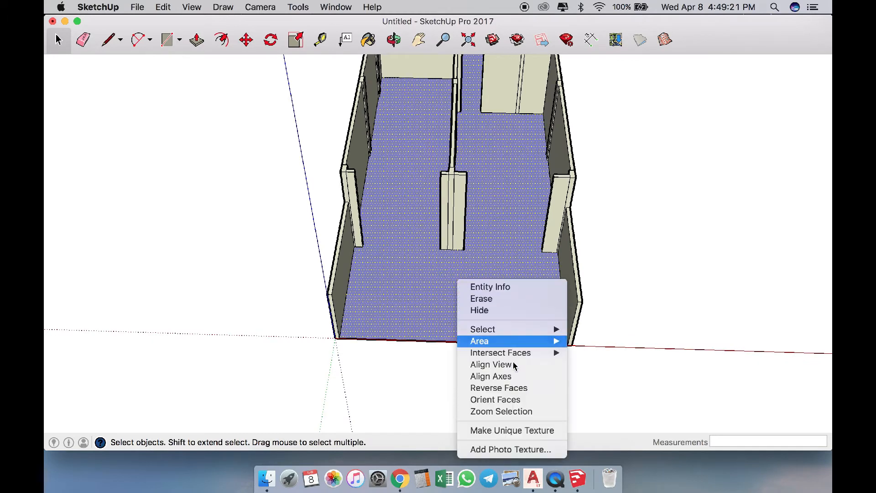
pyautogui.click(495, 389)
# Extrude the ground-floor face 10 cm downward to give the slab its thickness
pyautogui.scroll(2, 489, 281)
pyautogui.moveTo(487, 281); pyautogui.dragTo(542, 231, button='middle')
pyautogui.press('p')
pyautogui.scroll(2, 561, 235)
pyautogui.click(585, 236)
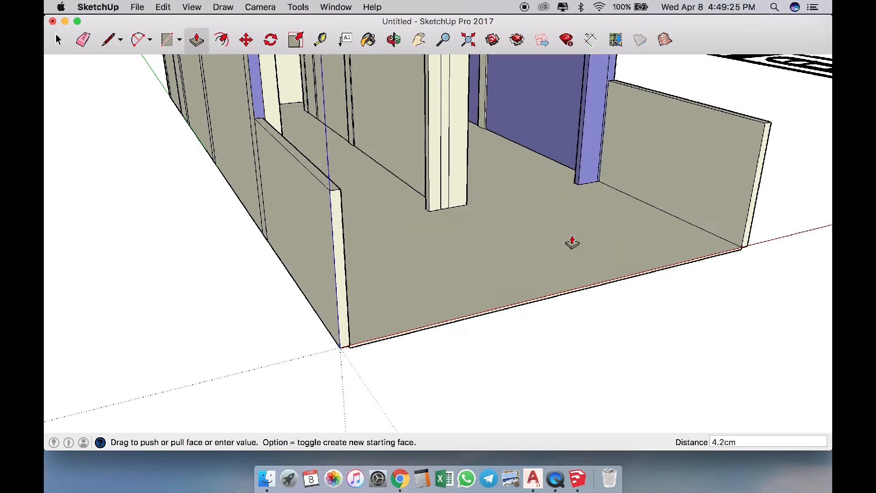
pyautogui.write('1')
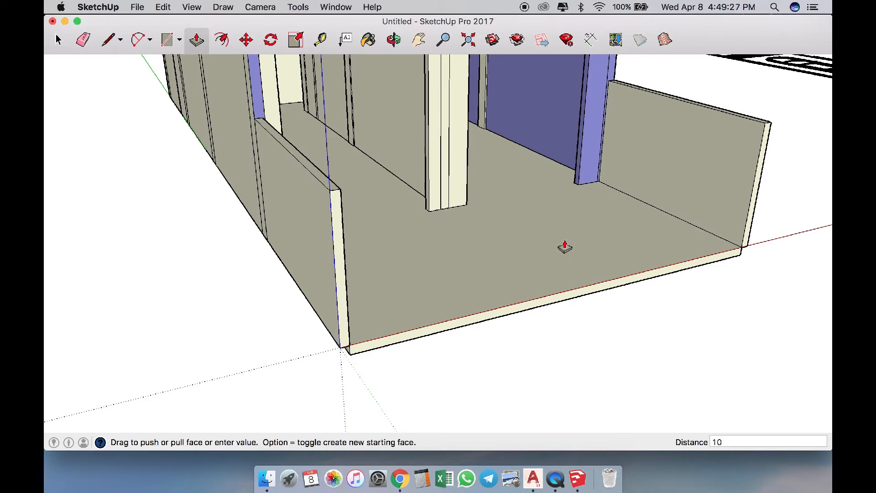
pyautogui.write('0')
pyautogui.press('Escape')
pyautogui.press('Escape')
pyautogui.click(528, 270)
pyautogui.press('Return')
# Select all of the ground-floor walls and slab and intersect their faces with the model
pyautogui.press('space')
pyautogui.moveTo(554, 370); pyautogui.dragTo(393, 276, button='middle')
pyautogui.scroll(-3, 393, 277)
pyautogui.moveTo(567, 404); pyautogui.dragTo(567, 401)
pyautogui.scroll(3, 426, 254)
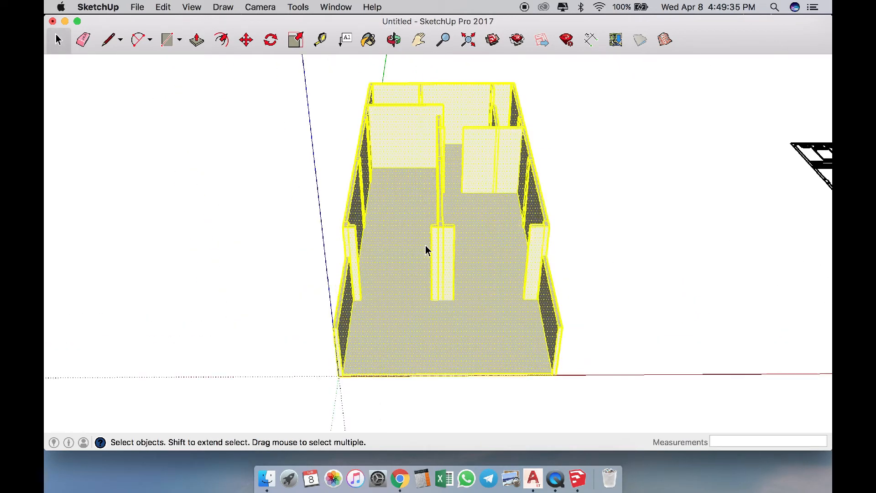
pyautogui.rightClick(425, 214)
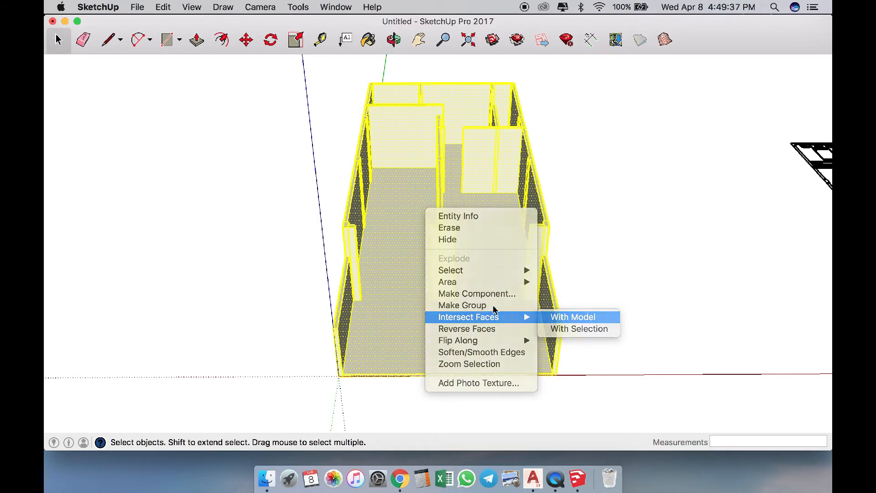
pyautogui.click(573, 317)
# Inspect the slab and the room walls of the ground-floor model from several sides
pyautogui.scroll(5, 416, 247)
pyautogui.scroll(3, 484, 296)
pyautogui.moveTo(620, 290); pyautogui.dragTo(377, 290, button='middle')
pyautogui.scroll(-5, 448, 310)
pyautogui.scroll(4, 643, 241)
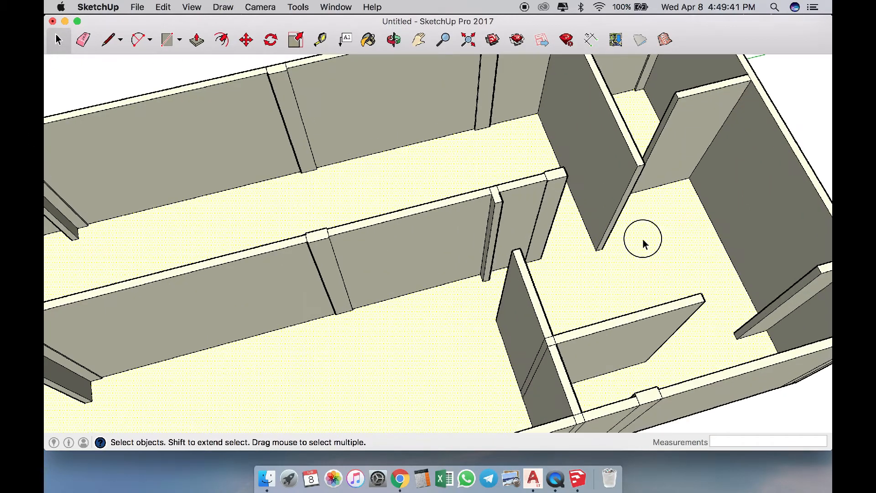
pyautogui.scroll(-5, 612, 235)
pyautogui.scroll(4, 579, 227)
pyautogui.moveTo(579, 227); pyautogui.dragTo(411, 228, button='middle')
pyautogui.scroll(-6, 619, 276)
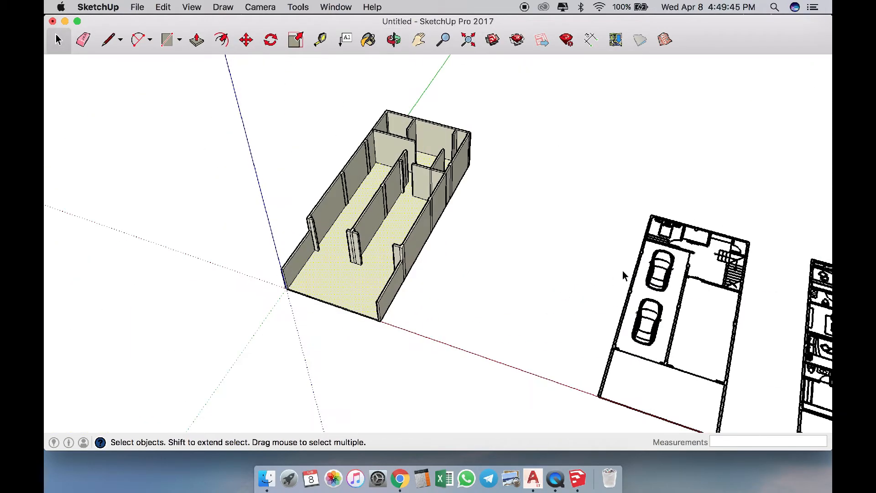
# Move the imported floor plan layout about 1570 cm back along the red axis, close beside the extruded ground floor
pyautogui.click(657, 279)
pyautogui.moveTo(658, 278); pyautogui.dragTo(611, 273, button='middle')
pyautogui.press('m')
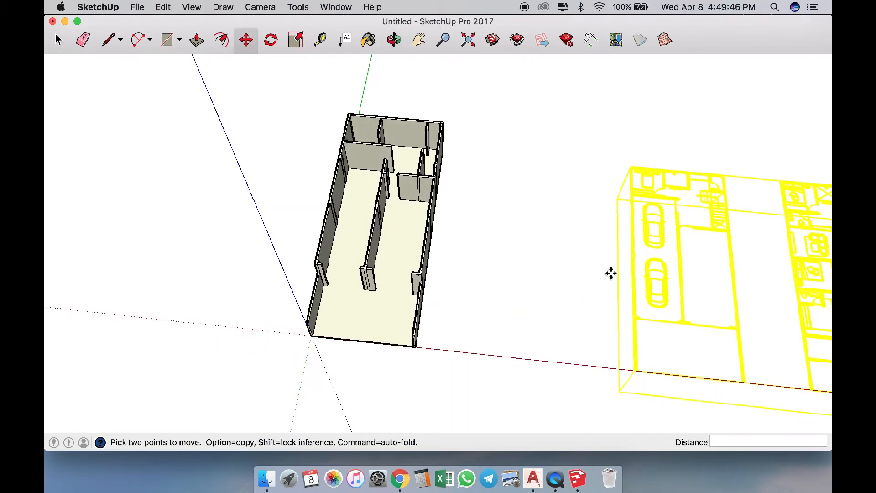
pyautogui.click(629, 258)
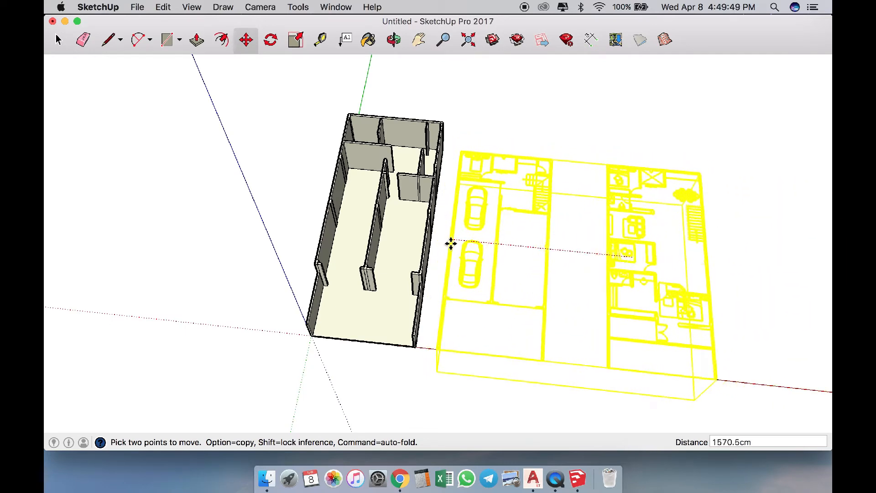
pyautogui.press('space')
pyautogui.moveTo(498, 241); pyautogui.dragTo(534, 267, button='middle')
pyautogui.click(588, 280)
# Compare the extruded ground floor with the two floor plans beside it and find the front edge of the upper-floor plan
pyautogui.moveTo(587, 280); pyautogui.dragTo(489, 309, button='middle')
pyautogui.scroll(4, 385, 207)
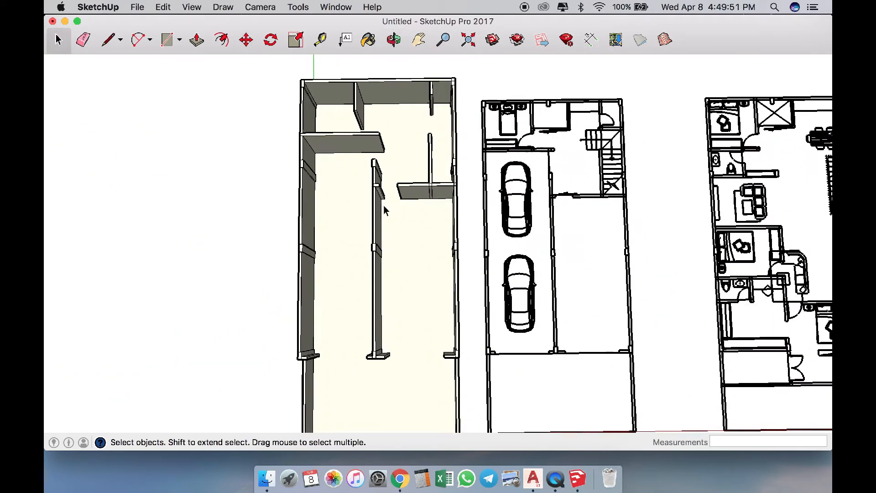
pyautogui.scroll(-3, 421, 205)
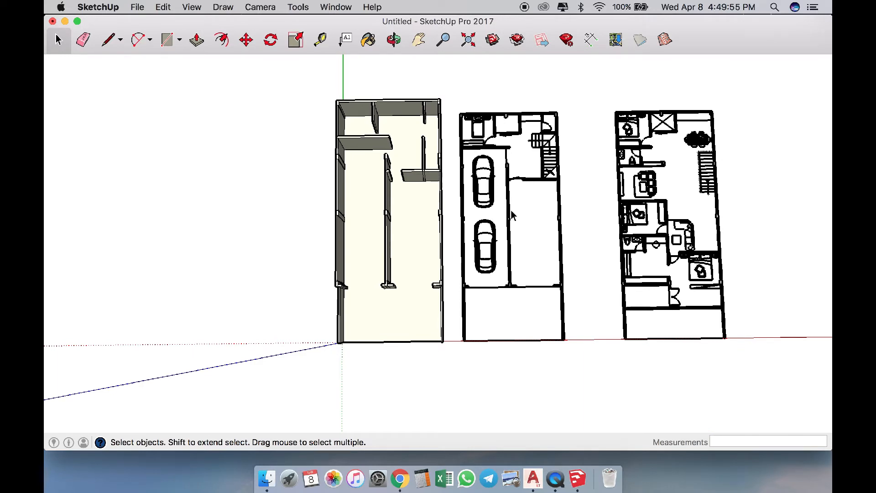
pyautogui.moveTo(509, 219); pyautogui.dragTo(447, 158, button='middle')
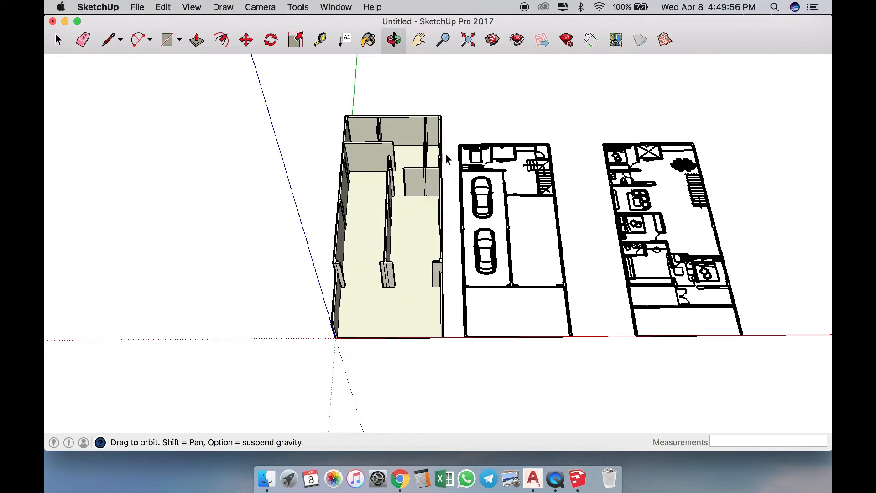
pyautogui.click(510, 216)
pyautogui.moveTo(468, 201); pyautogui.dragTo(506, 228, button='middle')
pyautogui.scroll(4, 388, 242)
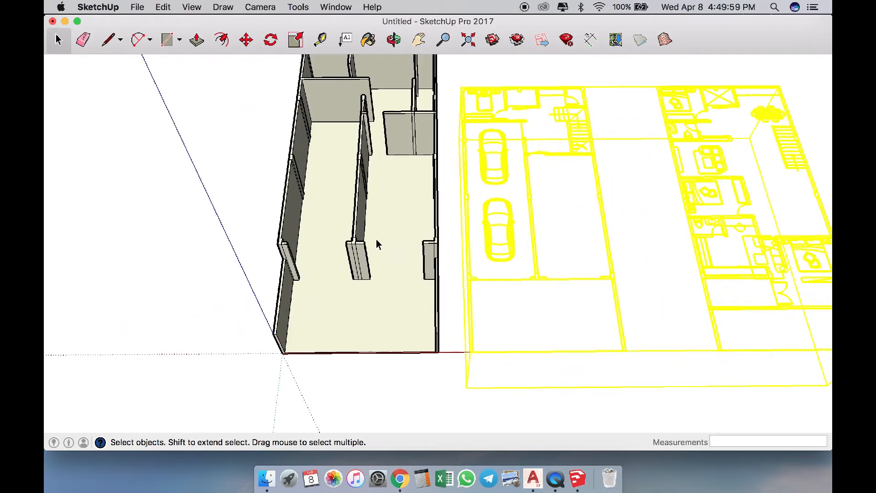
pyautogui.scroll(-3, 372, 228)
pyautogui.moveTo(366, 209); pyautogui.dragTo(350, 143, button='middle')
pyautogui.scroll(-5, 514, 270)
pyautogui.scroll(3, 593, 261)
pyautogui.click(634, 241)
pyautogui.moveTo(502, 264); pyautogui.dragTo(435, 315, button='middle')
pyautogui.scroll(-3, 436, 315)
pyautogui.scroll(5, 475, 294)
pyautogui.click(459, 269)
pyautogui.moveTo(458, 271)
pyautogui.mouseDown(button='middle')
pyautogui.moveTo(456, 328)
pyautogui.moveTo(487, 346)
pyautogui.moveTo(478, 352)
pyautogui.mouseUp(button='middle')
pyautogui.press('l')
pyautogui.scroll(-4, 453, 263)
pyautogui.scroll(4, 442, 343)
pyautogui.press('space')
pyautogui.click(609, 269)
# Trace the wardrobe-side boundary wall at the front of the upper-floor plan with a 15 × 450 cm rectangle, plus its adjoining column
pyautogui.scroll(5, 477, 352)
pyautogui.press('r')
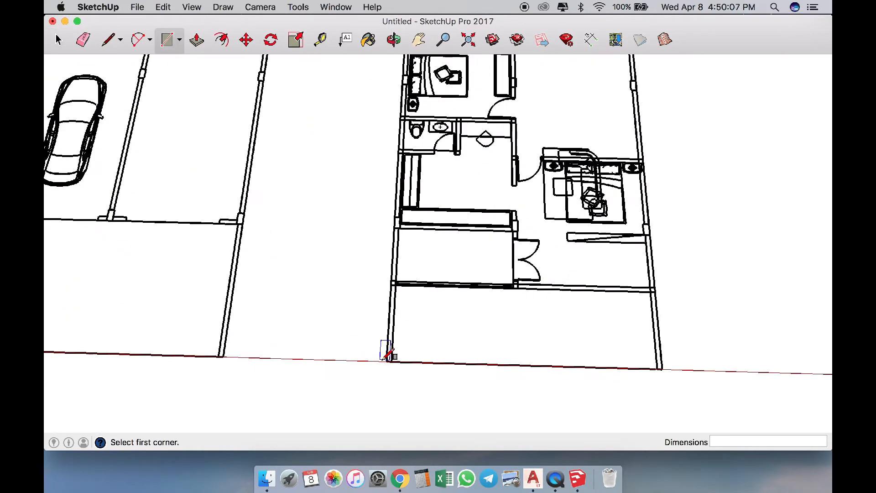
pyautogui.scroll(5, 397, 215)
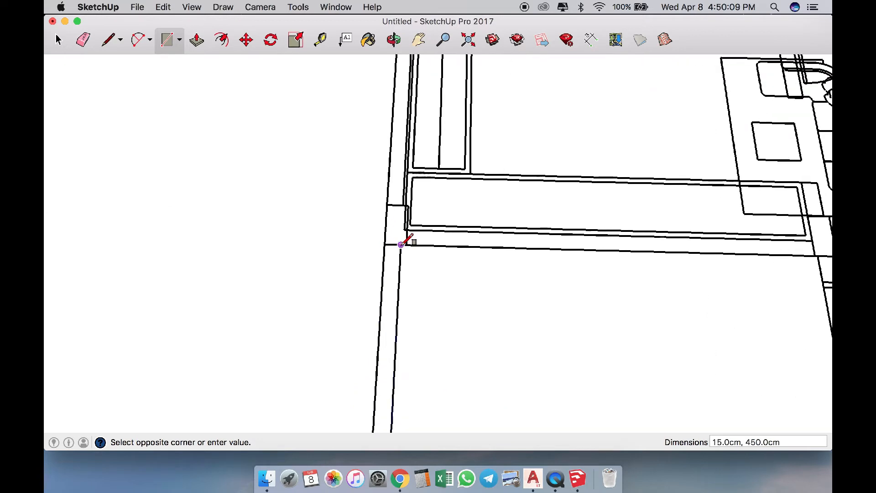
pyautogui.click(386, 243)
pyautogui.click(409, 205)
# Trace the front cross wall of the upper-floor plan with an 835 × 15 cm rectangle between the two boundary walls
pyautogui.scroll(-3, 411, 234)
pyautogui.scroll(5, 392, 329)
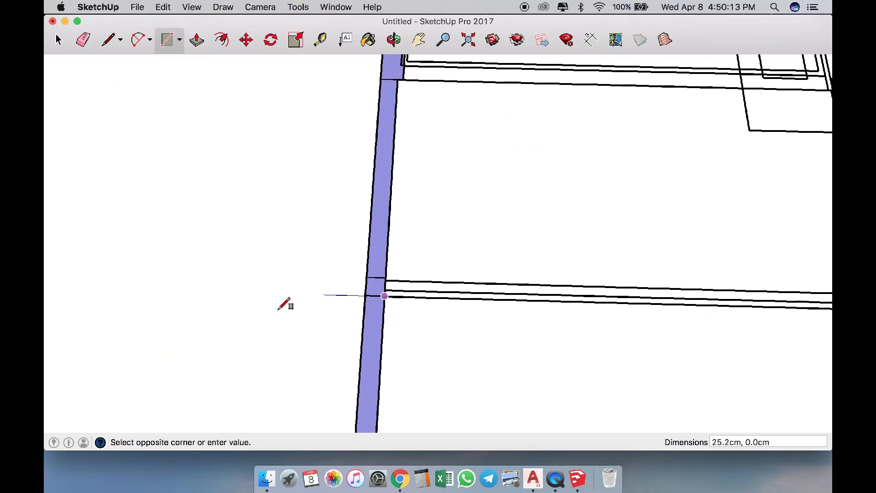
pyautogui.scroll(-5, 272, 360)
pyautogui.scroll(4, 564, 384)
pyautogui.scroll(-6, 258, 334)
pyautogui.scroll(4, 468, 331)
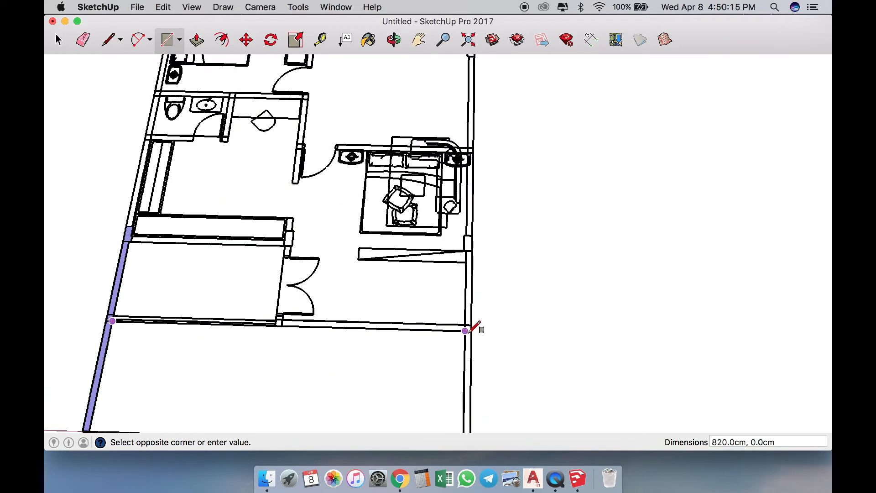
pyautogui.click(472, 329)
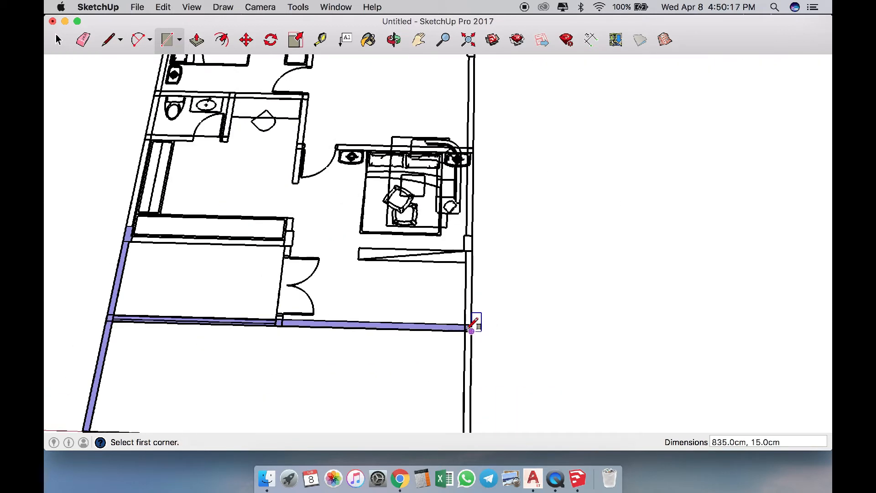
# Trace the opposite front boundary wall with a 15 × 450 cm rectangle and the column at its end with a 20 × 40 cm rectangle
pyautogui.click(466, 249)
pyautogui.scroll(-4, 472, 247)
pyautogui.scroll(4, 470, 361)
pyautogui.click(479, 361)
pyautogui.scroll(-3, 518, 264)
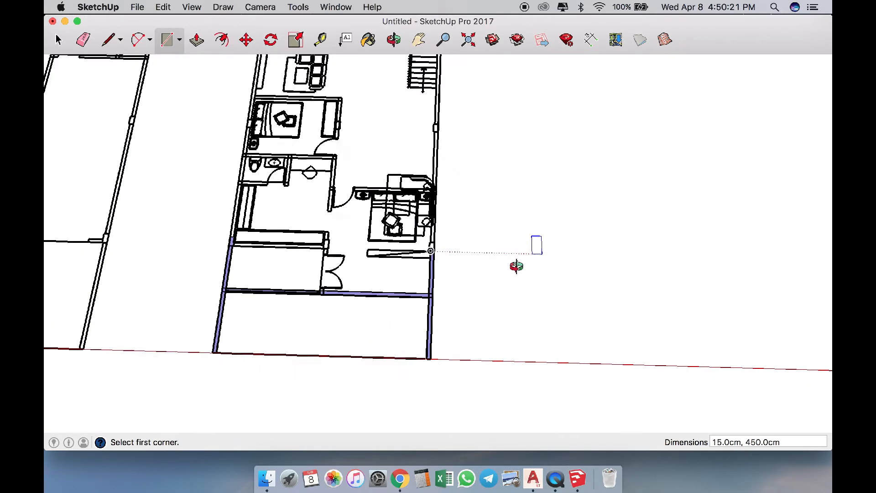
pyautogui.scroll(8, 479, 249)
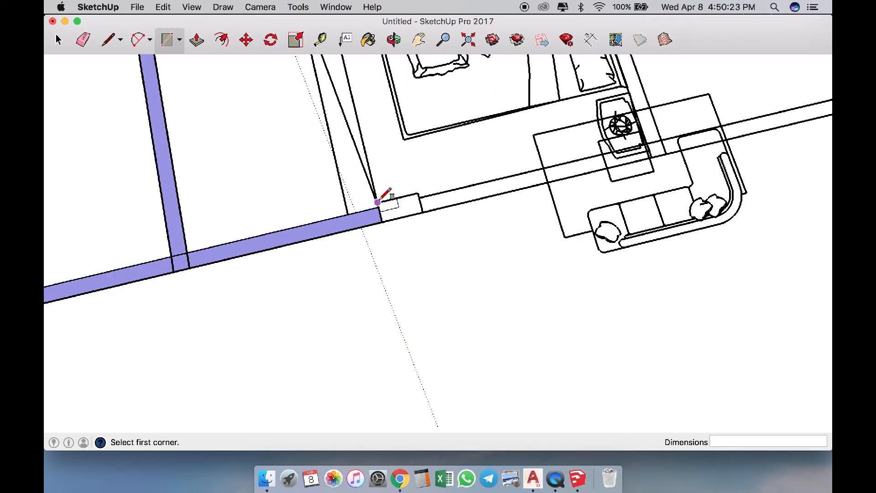
pyautogui.scroll(-4, 422, 211)
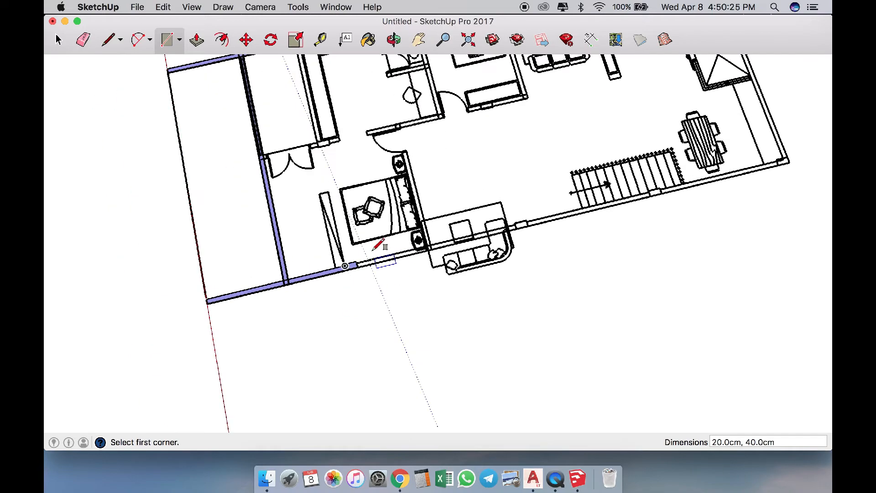
pyautogui.scroll(-3, 342, 166)
# Trace the wall behind the long wardrobe with a 372.5 × 15 cm rectangle starting at the boundary column
pyautogui.scroll(10, 338, 119)
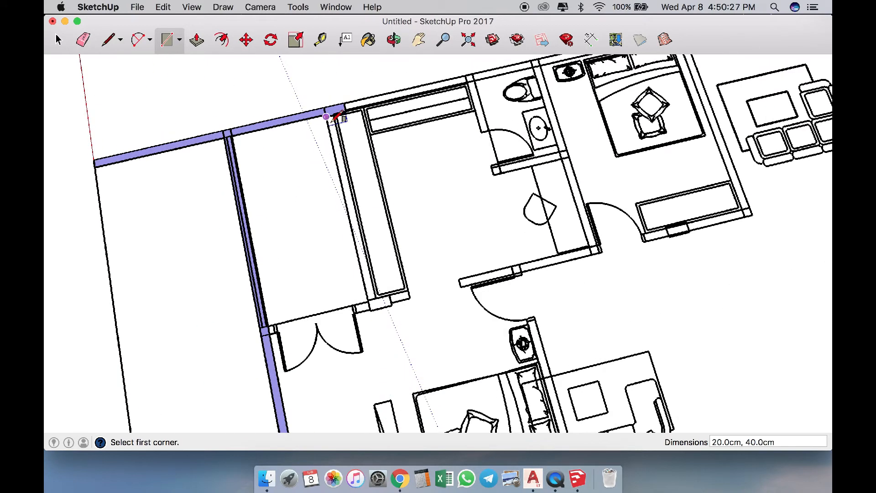
pyautogui.scroll(3, 386, 326)
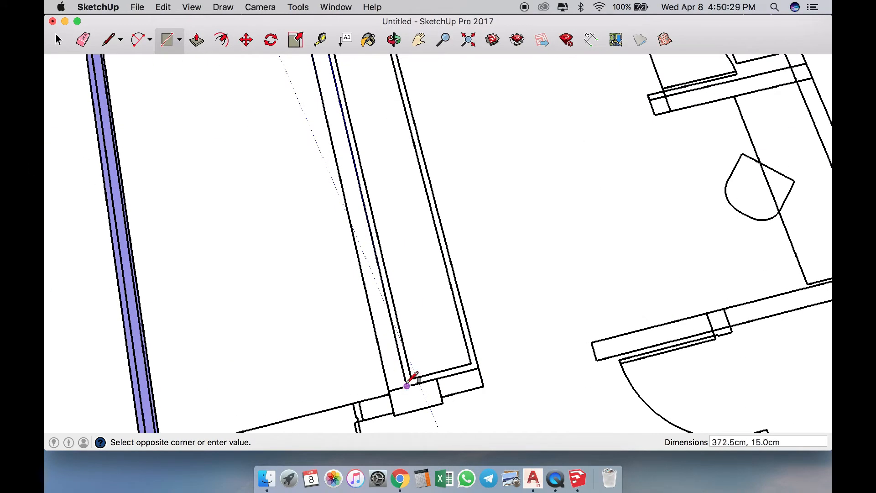
pyautogui.click(407, 384)
pyautogui.scroll(-3, 436, 186)
# Trace the short wall pieces on both sides of the double door, the adjacent column and the 35 × 15 cm wall stub beyond it
pyautogui.scroll(5, 402, 248)
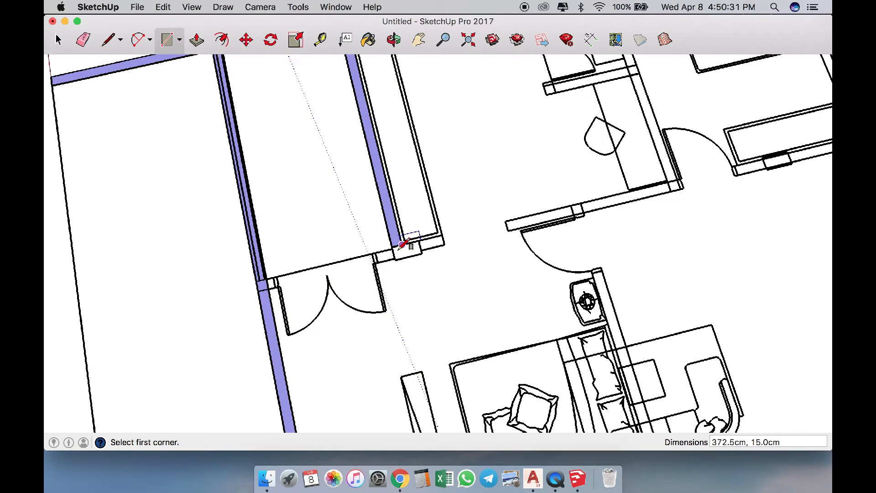
pyautogui.scroll(2, 118, 300)
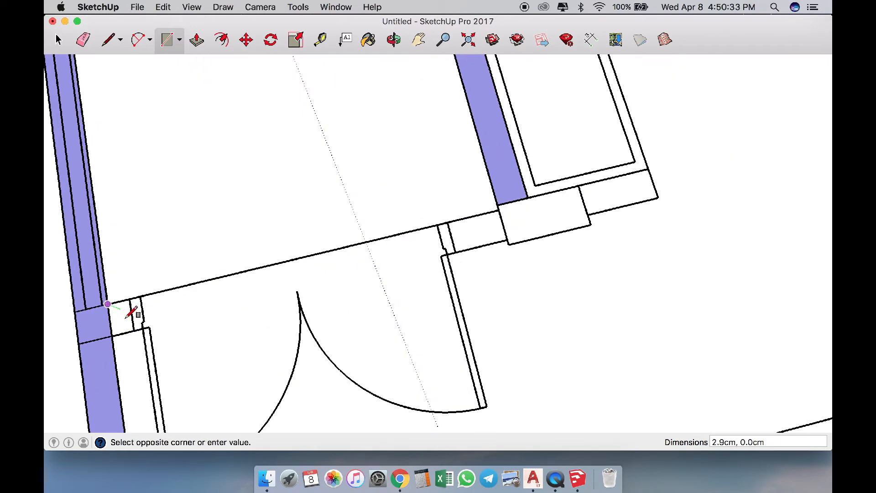
pyautogui.click(507, 240)
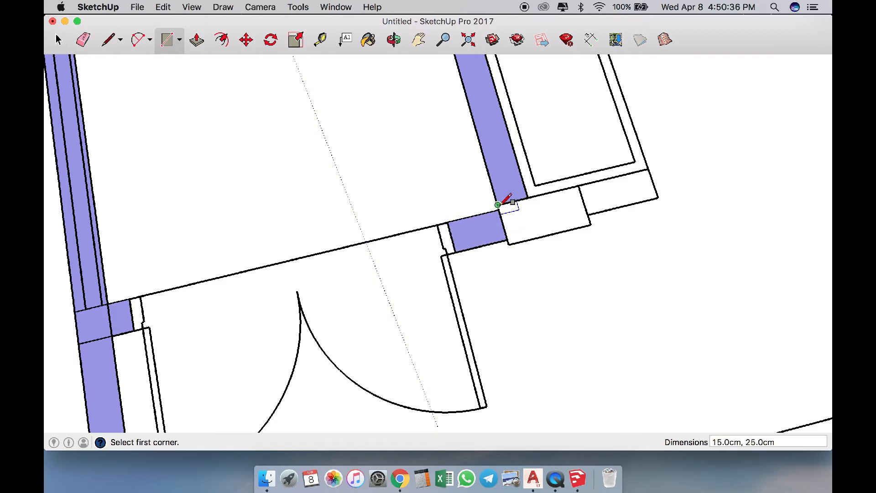
pyautogui.click(590, 224)
pyautogui.click(654, 183)
pyautogui.scroll(-5, 457, 274)
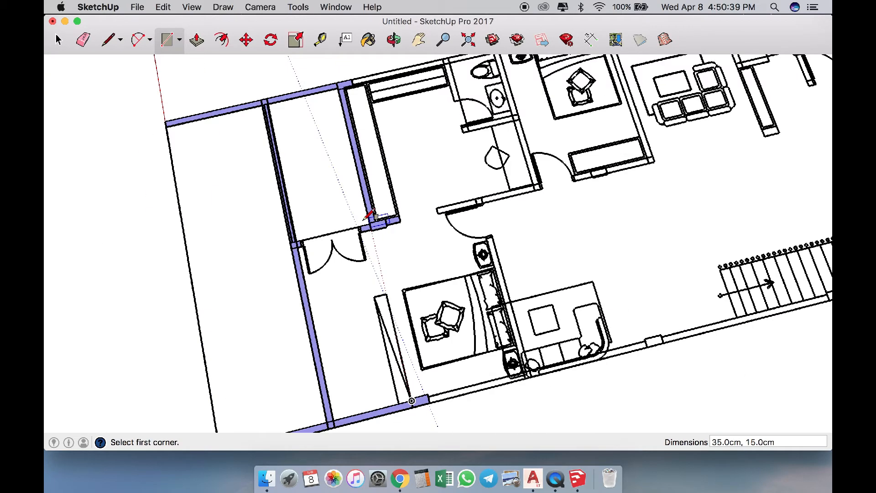
# Trace the stair-side boundary wall with a 1465 × 15 cm rectangle and the rear corner column with a 20 × 40 cm rectangle
pyautogui.scroll(3, 436, 349)
pyautogui.scroll(2, 430, 353)
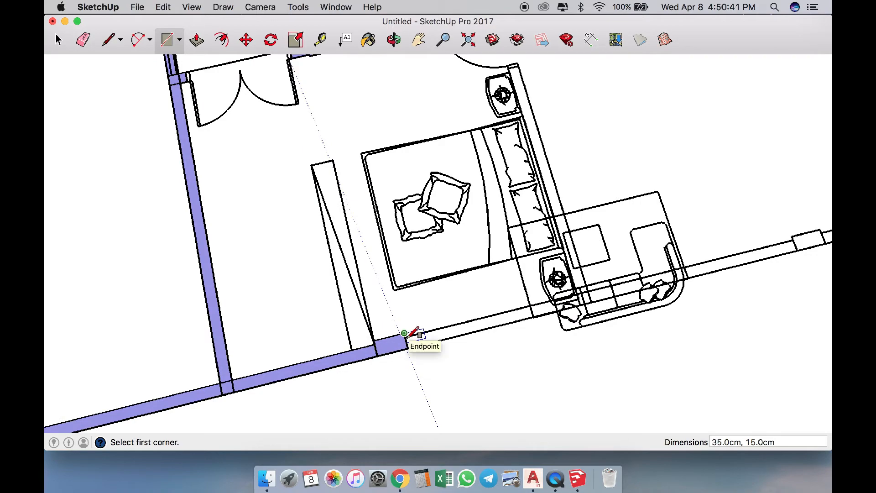
pyautogui.scroll(-2, 413, 349)
pyautogui.scroll(2, 407, 348)
pyautogui.click(407, 348)
pyautogui.scroll(-5, 274, 351)
pyautogui.scroll(5, 659, 247)
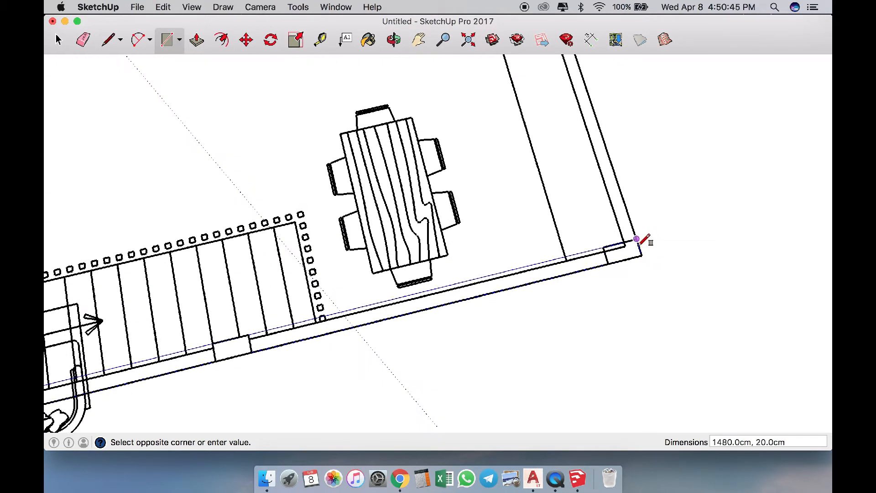
pyautogui.scroll(2, 640, 242)
pyautogui.click(624, 248)
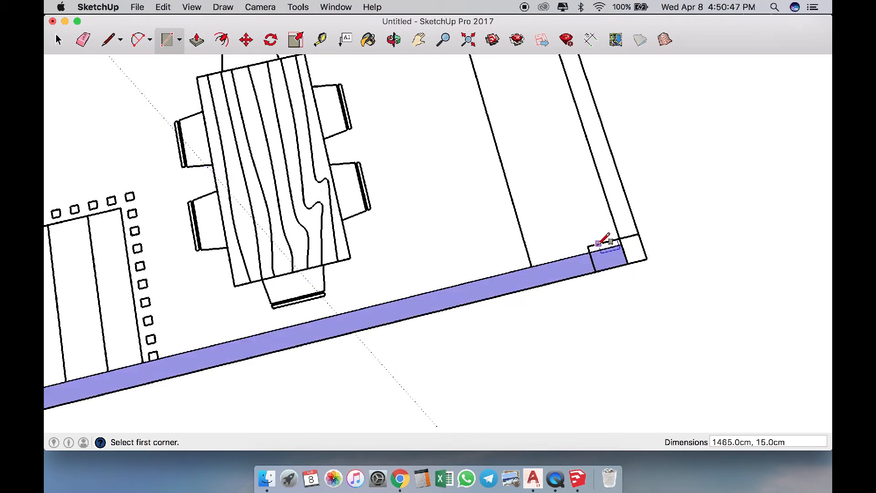
pyautogui.click(648, 259)
pyautogui.scroll(-3, 666, 228)
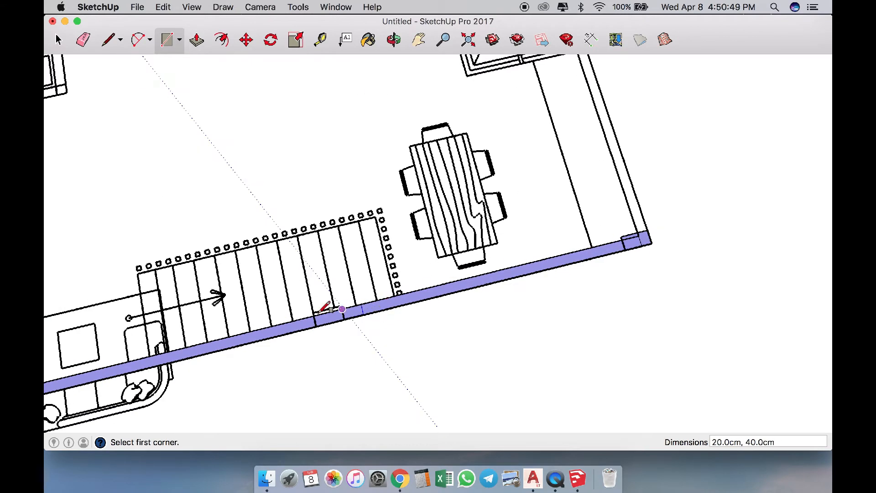
# Trace the two intermediate columns on the stair-side wall, at the stairs and near the sofa, with 40 × 20 cm rectangles
pyautogui.scroll(3, 337, 303)
pyautogui.click(363, 321)
pyautogui.scroll(-3, 382, 309)
pyautogui.scroll(4, 347, 302)
pyautogui.scroll(1, 347, 303)
pyautogui.click(347, 299)
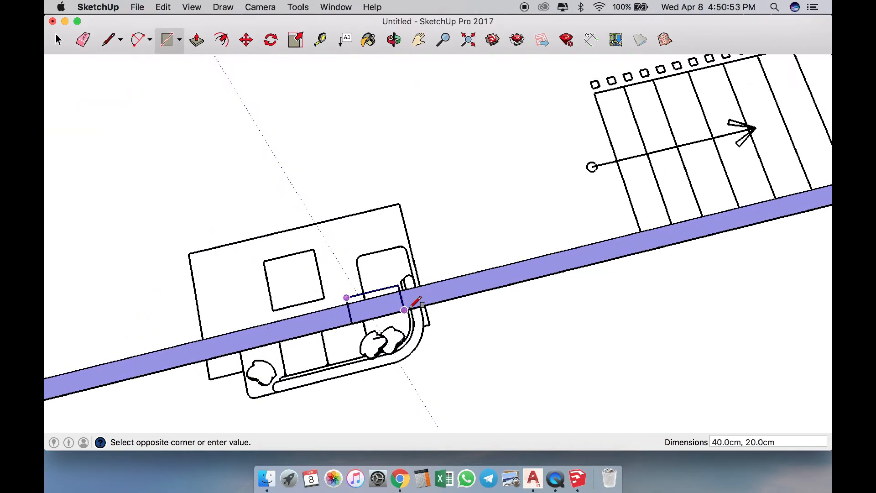
pyautogui.scroll(-3, 385, 289)
pyautogui.scroll(3, 397, 303)
pyautogui.scroll(-3, 430, 190)
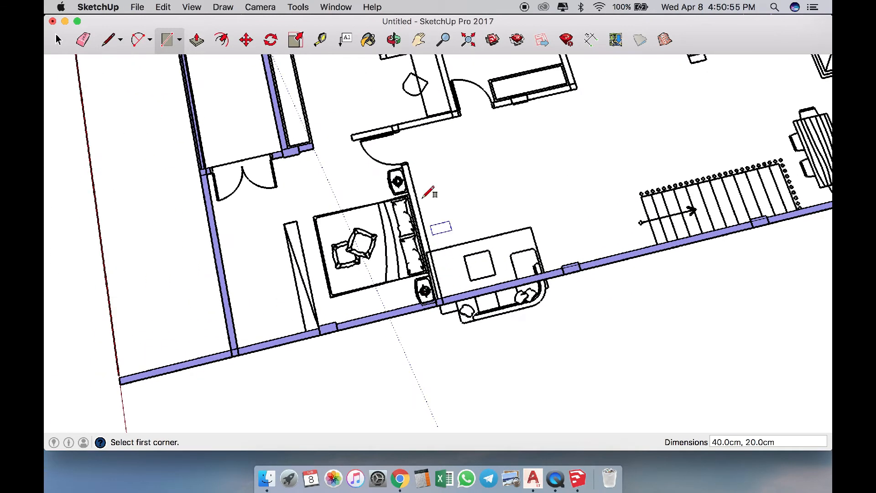
# Trace the wall behind the bed, from the door jamb to the stair-side boundary wall, with a 335 × 15 cm rectangle
pyautogui.scroll(4, 410, 164)
pyautogui.scroll(2, 410, 164)
pyautogui.scroll(-3, 396, 159)
pyautogui.click(404, 172)
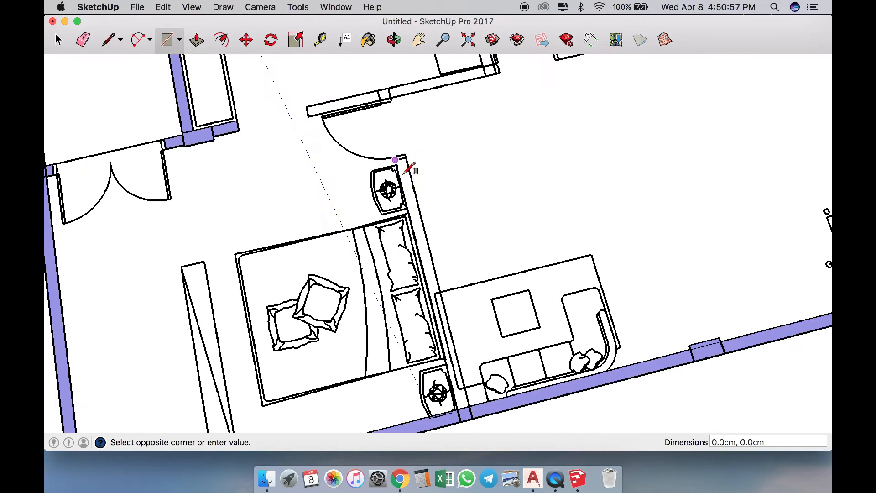
pyautogui.scroll(-1, 470, 406)
pyautogui.click(470, 406)
# Trace the 100 × 15 cm wall piece beside the open bedroom door and the 165 × 15 cm wall continuing past it to the desk corner
pyautogui.scroll(3, 378, 139)
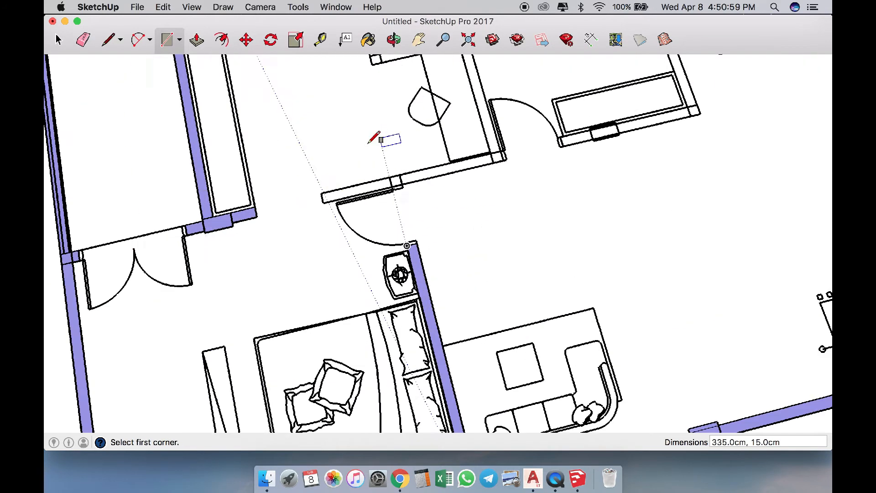
pyautogui.scroll(2, 308, 205)
pyautogui.click(435, 184)
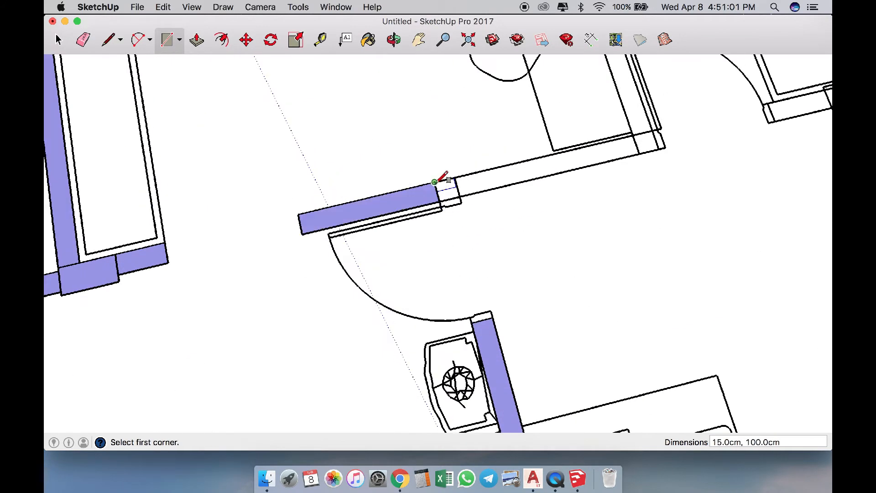
pyautogui.click(653, 145)
# Trace the 150 × 15 cm bathroom wall beside the desk and the 380 × 15 cm wall shared by bathroom, desk area and second bedroom
pyautogui.scroll(-2, 572, 187)
pyautogui.scroll(2, 512, 127)
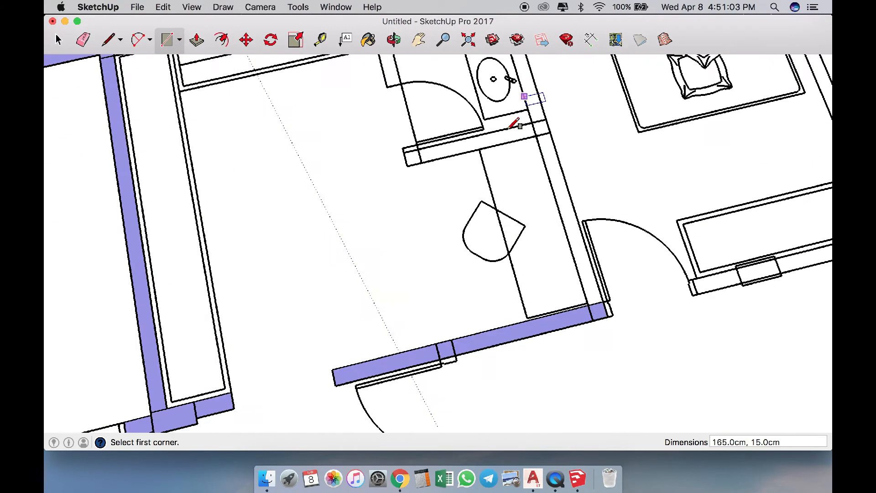
pyautogui.click(546, 130)
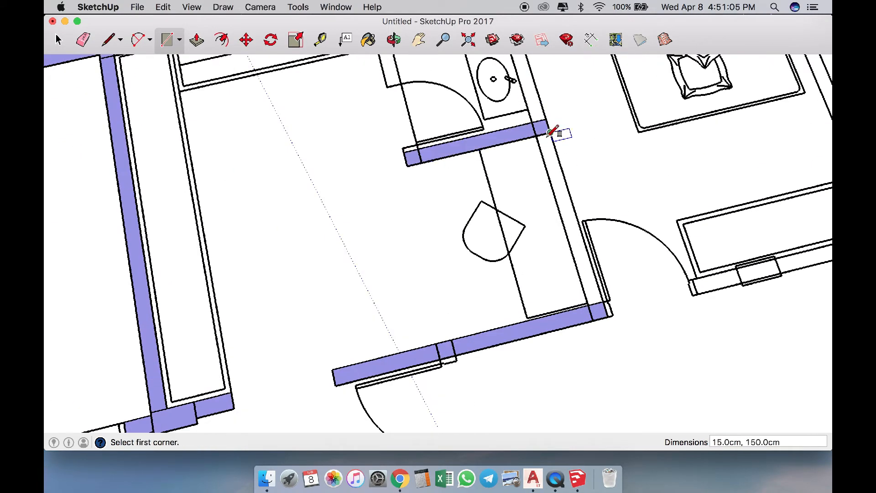
pyautogui.scroll(-2, 562, 132)
pyautogui.scroll(2, 509, 115)
pyautogui.scroll(-2, 498, 117)
pyautogui.scroll(2, 577, 333)
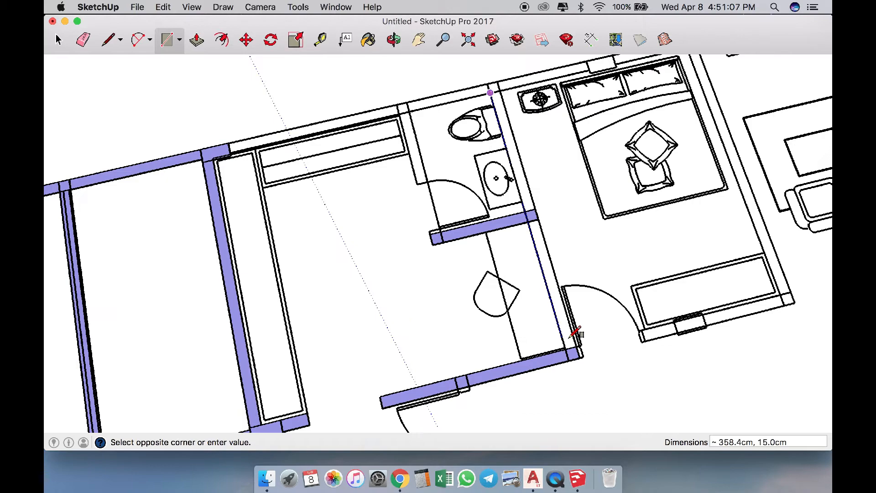
pyautogui.click(580, 351)
# Trace the outer boundary wall behind the wardrobe and bathroom, plus the bathroom's 125 × 15 cm partition
pyautogui.scroll(-2, 573, 351)
pyautogui.scroll(2, 326, 175)
pyautogui.scroll(1, 328, 175)
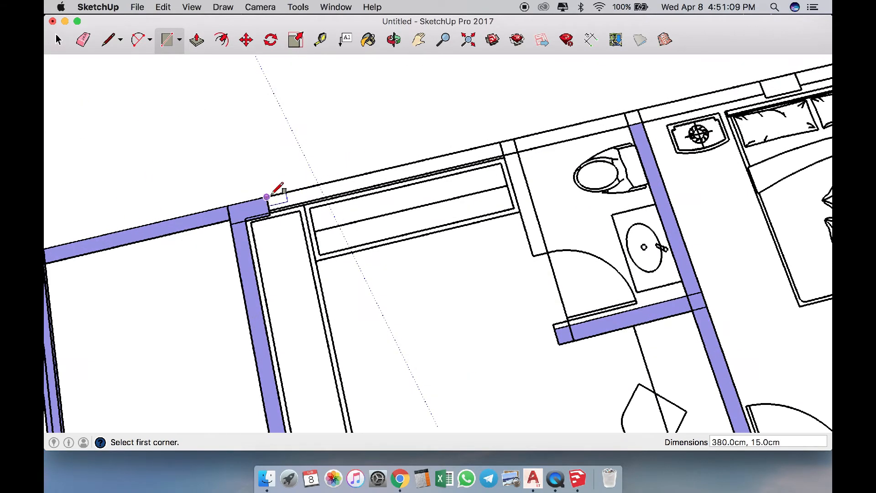
pyautogui.scroll(-2, 270, 194)
pyautogui.scroll(2, 453, 166)
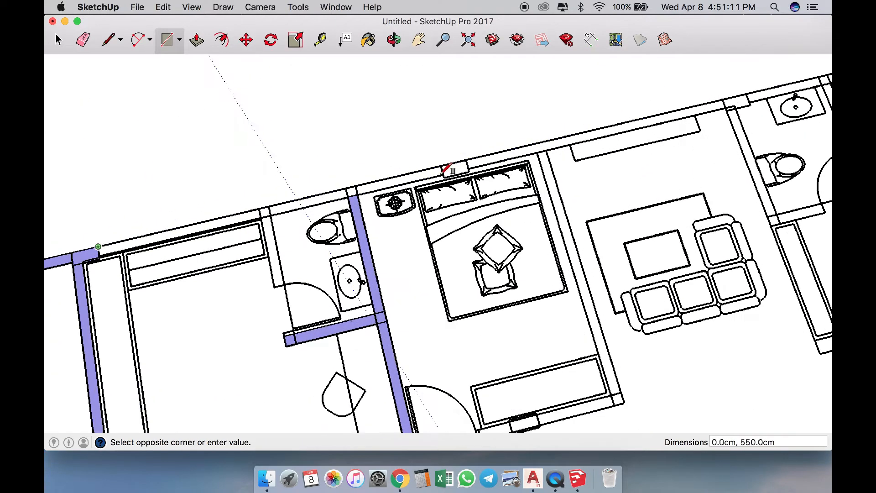
pyautogui.click(361, 188)
pyautogui.scroll(2, 288, 281)
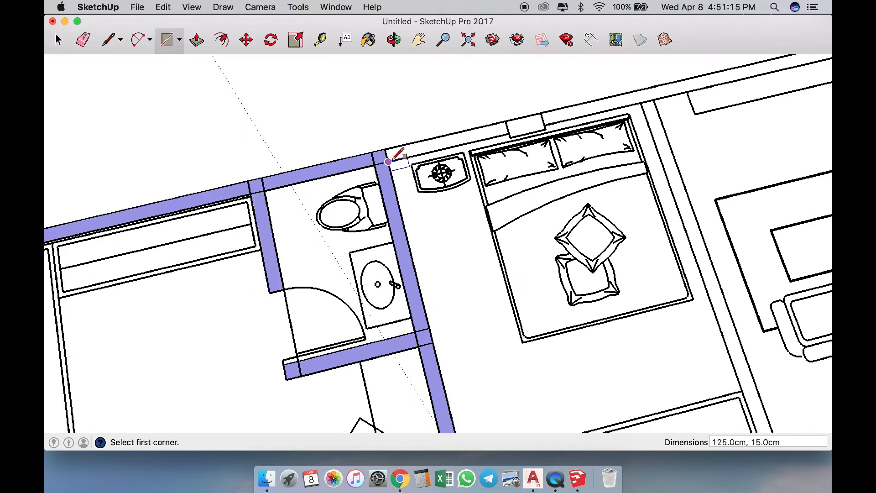
# Trace the boundary wall along the second bedroom and living room with its 20 × 40 cm columns, plus the 195 × 15 cm living room–bathroom wall
pyautogui.scroll(-1, 363, 185)
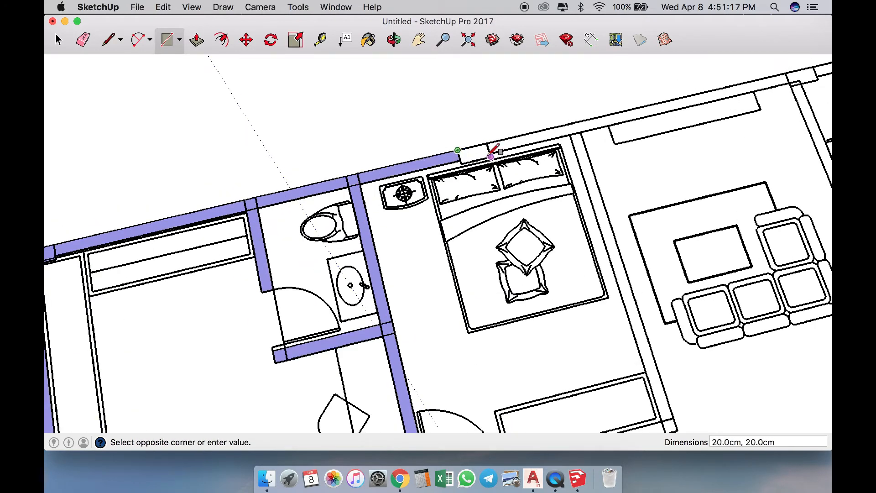
pyautogui.scroll(-2, 548, 144)
pyautogui.scroll(3, 617, 146)
pyautogui.click(588, 141)
pyautogui.scroll(3, 590, 142)
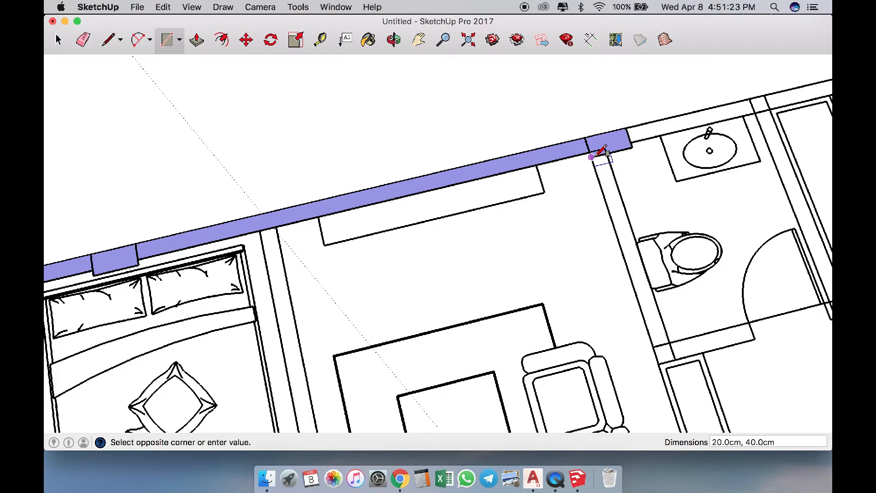
pyautogui.click(678, 351)
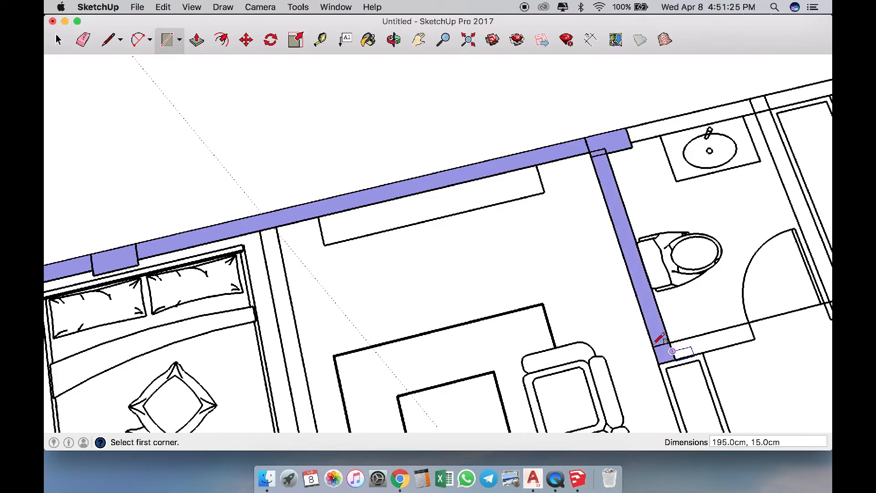
# Trace the second bedroom's 210 × 15 cm front wall with its 40 × 20 cm column, and the 395 × 15 cm wall facing the living room
pyautogui.scroll(-5, 519, 202)
pyautogui.scroll(3, 353, 342)
pyautogui.scroll(4, 354, 343)
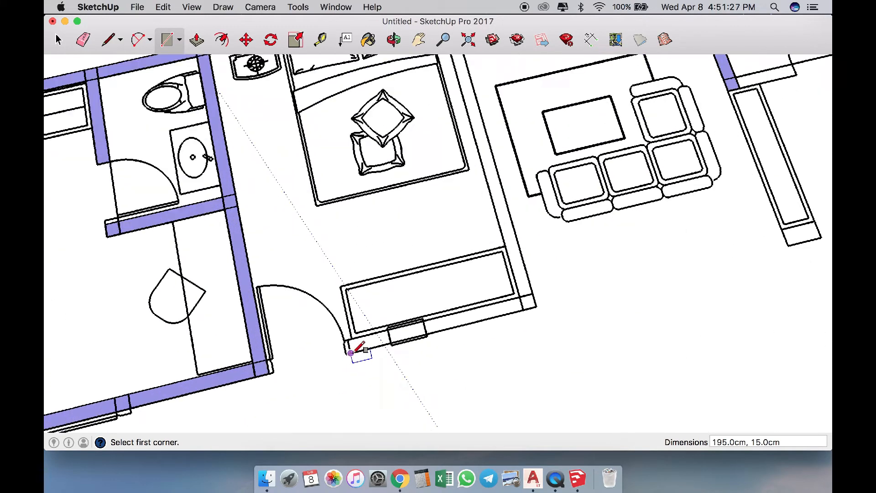
pyautogui.click(619, 267)
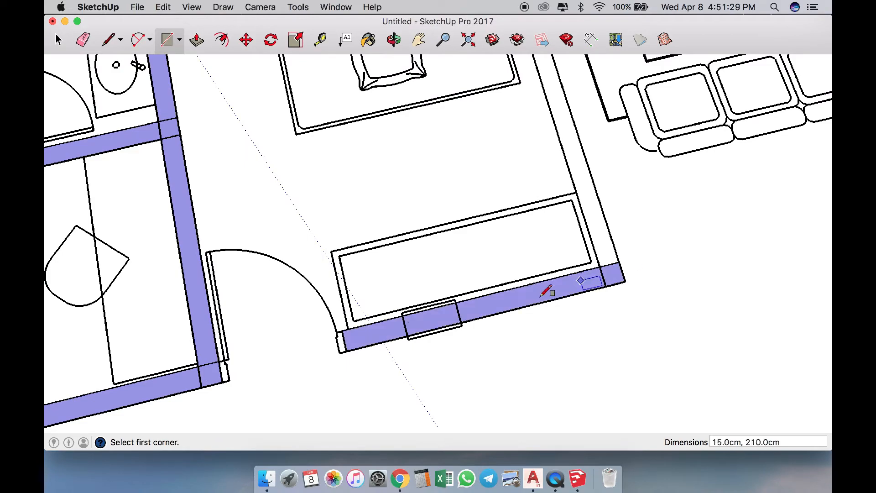
pyautogui.scroll(2, 404, 315)
pyautogui.scroll(-3, 484, 326)
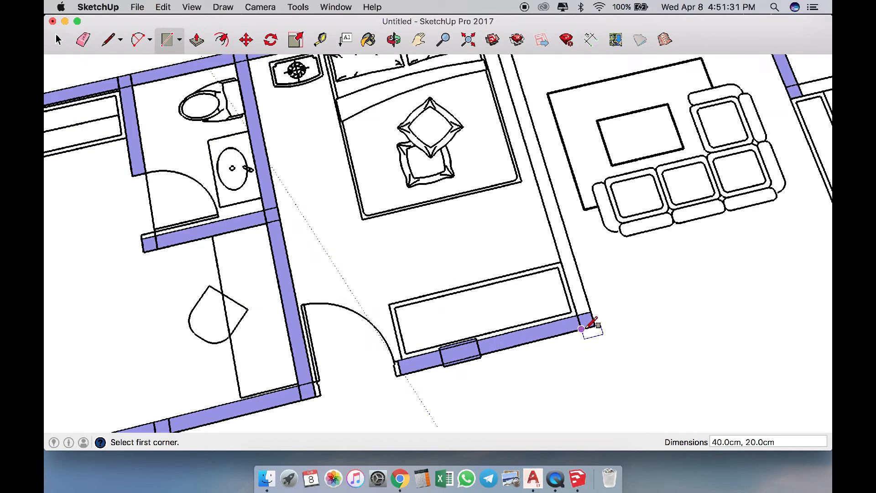
pyautogui.scroll(-4, 530, 125)
pyautogui.click(530, 108)
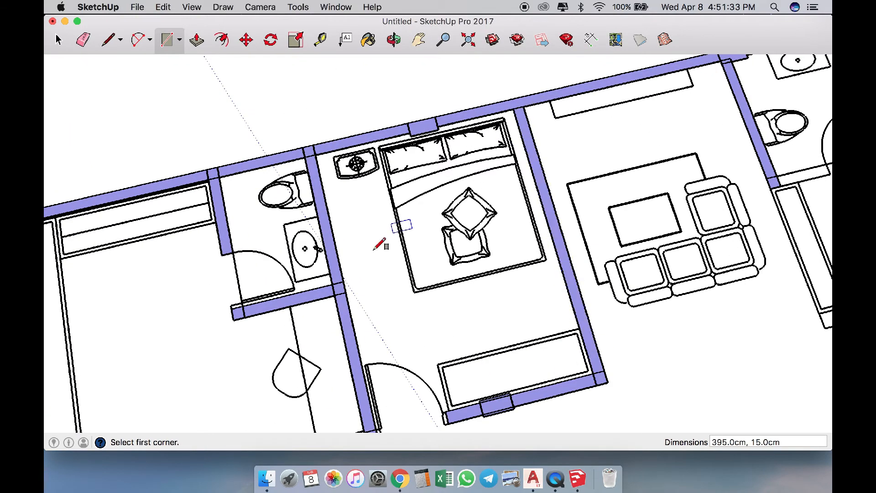
# Trace the 72.5 × 15 cm wall piece beside the second bathroom's door opening and the 307.5 × 15 cm wall on its far side
pyautogui.scroll(-3, 379, 248)
pyautogui.scroll(5, 562, 299)
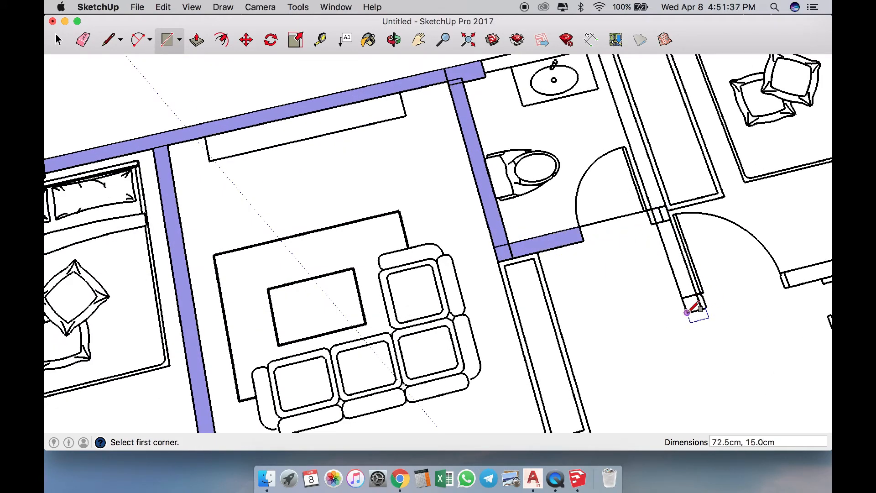
pyautogui.scroll(-3, 688, 312)
pyautogui.scroll(3, 641, 139)
pyautogui.click(625, 96)
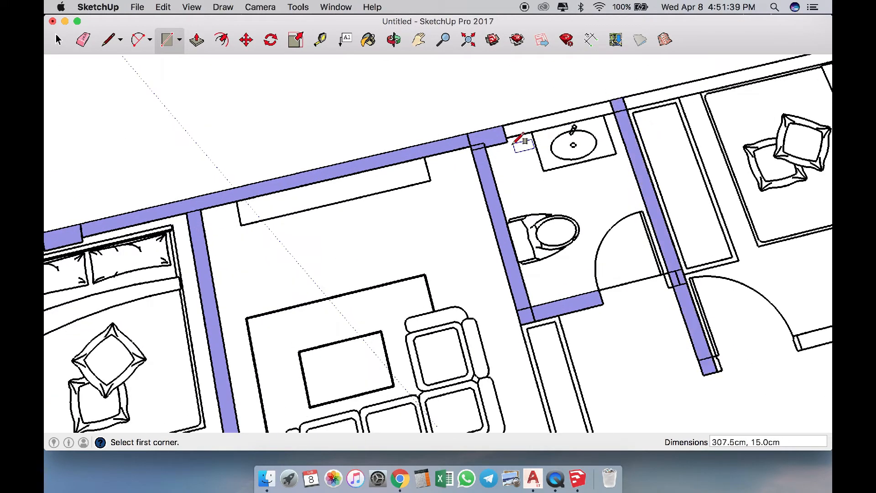
# Trace the boundary wall from the second bathroom to the building's far corner, 15 cm thick, and the column at that corner
pyautogui.click(506, 137)
pyautogui.scroll(-5, 525, 200)
pyautogui.scroll(5, 630, 180)
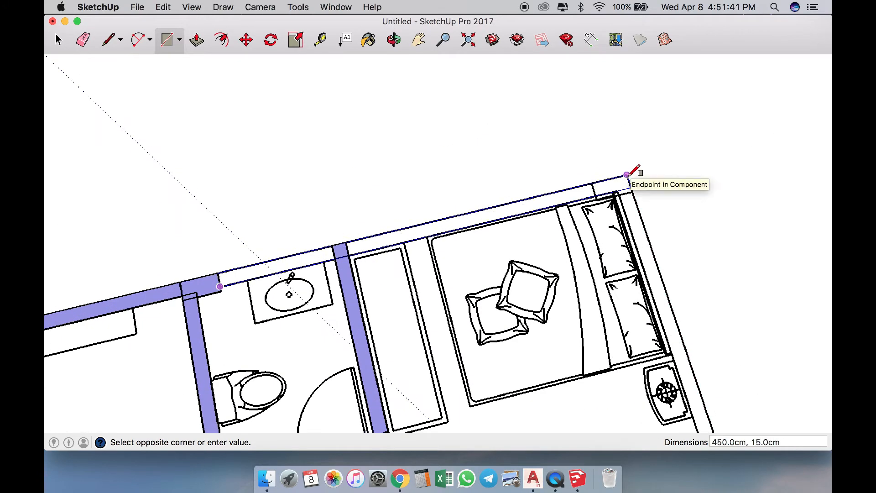
pyautogui.click(629, 179)
pyautogui.scroll(4, 648, 184)
pyautogui.click(586, 181)
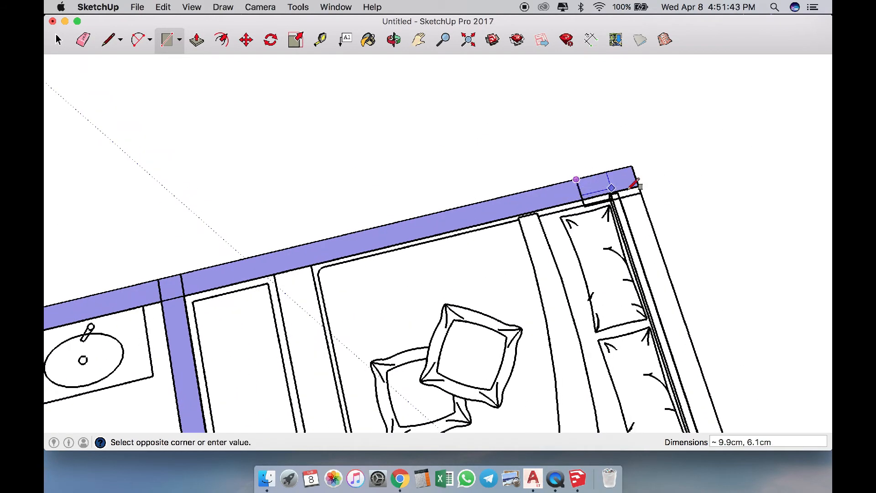
pyautogui.scroll(3, 643, 193)
# Trace the remaining wall pieces at the far end of the layout and delete a surplus piece of the trace
pyautogui.scroll(-8, 559, 194)
pyautogui.click(624, 360)
pyautogui.click(493, 131)
pyautogui.click(548, 143)
pyautogui.scroll(-7, 548, 183)
pyautogui.press('space')
pyautogui.click(422, 232)
pyautogui.press('Delete')
# Draw one more wall rectangle over the layout and delete the leftover piece beside it
pyautogui.press('r')
pyautogui.scroll(7, 485, 162)
pyautogui.click(458, 170)
pyautogui.click(677, 129)
pyautogui.press('space')
pyautogui.click(463, 227)
pyautogui.press('Delete')
# Select the whole connected wall trace and reverse its faces so the front sides point up
pyautogui.moveTo(507, 209); pyautogui.dragTo(459, 267, button='middle')
pyautogui.scroll(1, 459, 267)
pyautogui.tripleClick(424, 176)
pyautogui.scroll(7, 429, 200)
pyautogui.rightClick(430, 132)
pyautogui.click(485, 254)
pyautogui.click(488, 246)
# Move the imported layout about 2828 cm sideways, clear of the traced upper-floor walls
pyautogui.scroll(-7, 488, 242)
pyautogui.moveTo(393, 219); pyautogui.dragTo(493, 213, button='middle')
pyautogui.scroll(-8, 493, 212)
pyautogui.click(360, 233)
pyautogui.press('m')
pyautogui.click(354, 233)
pyautogui.click(730, 212)
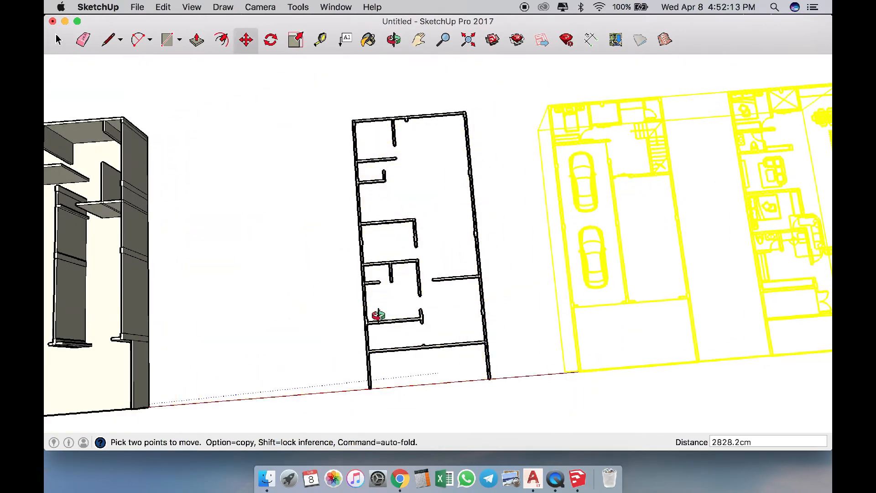
# Push/Pull the first traced wall face up 400 cm and repeat that height on the neighbouring wall and column faces
pyautogui.scroll(8, 347, 315)
pyautogui.press('p')
pyautogui.click(304, 299)
pyautogui.write('400')
pyautogui.press('Return')
pyautogui.scroll(4, 322, 229)
pyautogui.doubleClick(323, 227)
pyautogui.doubleClick(331, 245)
pyautogui.doubleClick(319, 335)
pyautogui.scroll(-6, 318, 337)
pyautogui.doubleClick(334, 205)
pyautogui.doubleClick(472, 222)
pyautogui.doubleClick(495, 219)
pyautogui.doubleClick(589, 230)
pyautogui.scroll(-5, 516, 227)
pyautogui.doubleClick(598, 296)
pyautogui.doubleClick(420, 347)
pyautogui.doubleClick(356, 341)
pyautogui.doubleClick(477, 352)
pyautogui.doubleClick(491, 358)
pyautogui.scroll(5, 566, 361)
pyautogui.doubleClick(571, 358)
pyautogui.doubleClick(546, 350)
pyautogui.scroll(6, 566, 341)
pyautogui.doubleClick(563, 339)
pyautogui.doubleClick(589, 341)
pyautogui.scroll(-4, 585, 322)
pyautogui.doubleClick(585, 319)
pyautogui.doubleClick(597, 318)
# Repeat the 400 cm extrusion on the next group of flat wall and column faces of the upper floor
pyautogui.moveTo(534, 307); pyautogui.dragTo(411, 296, button='middle')
pyautogui.doubleClick(356, 320)
pyautogui.scroll(5, 456, 256)
pyautogui.doubleClick(440, 256)
pyautogui.doubleClick(508, 277)
pyautogui.doubleClick(566, 297)
pyautogui.doubleClick(350, 219)
pyautogui.scroll(6, 269, 299)
pyautogui.doubleClick(269, 301)
pyautogui.doubleClick(294, 306)
pyautogui.doubleClick(331, 320)
pyautogui.scroll(-5, 292, 292)
pyautogui.scroll(4, 443, 345)
pyautogui.doubleClick(449, 342)
# Extrude the flat interior and boundary wall faces adjoining the raised boundary wall by the same 400 cm
pyautogui.moveTo(469, 327); pyautogui.dragTo(461, 317, button='middle')
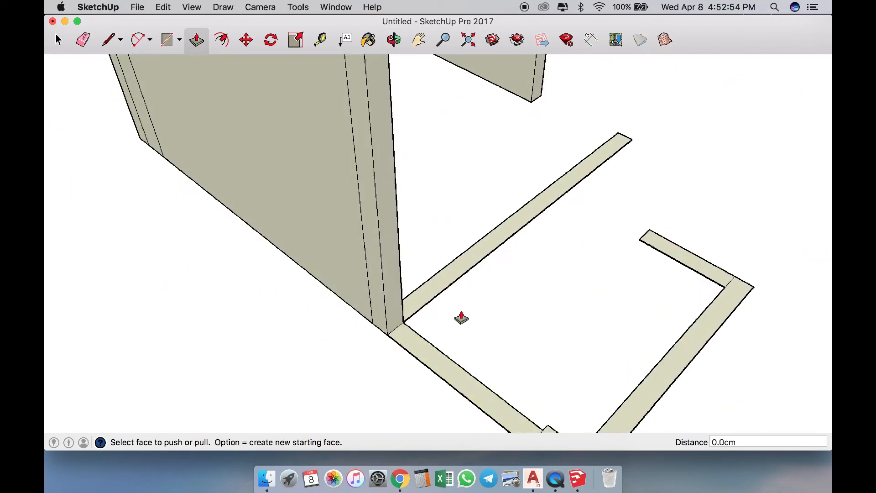
pyautogui.doubleClick(448, 282)
pyautogui.doubleClick(406, 342)
pyautogui.scroll(-5, 407, 338)
pyautogui.scroll(3, 493, 352)
pyautogui.doubleClick(408, 376)
pyautogui.doubleClick(456, 342)
pyautogui.scroll(-3, 523, 321)
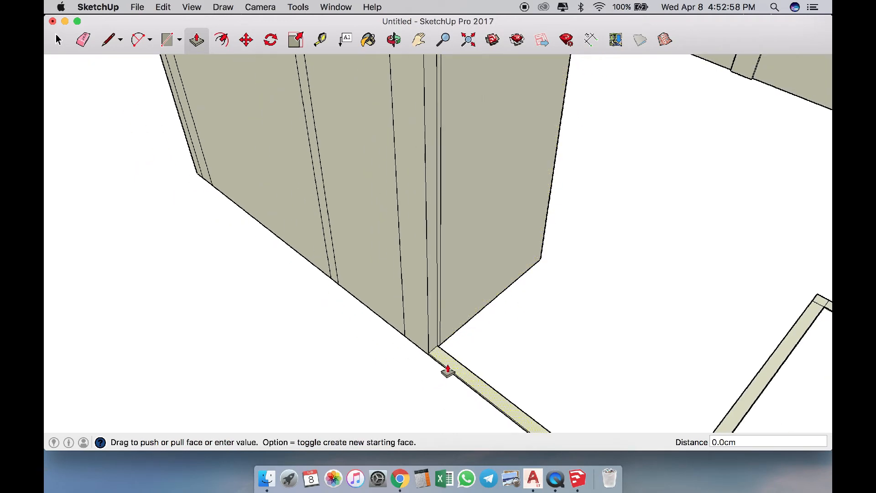
# Cancel the stray push/pull and raise the next boundary strip and the partition joining it
pyautogui.press('Escape')
pyautogui.click(446, 361)
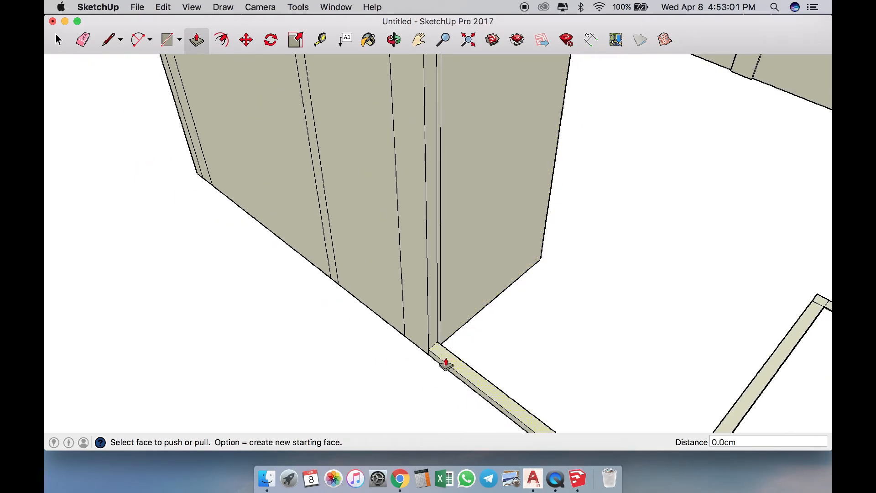
pyautogui.scroll(-4, 443, 364)
pyautogui.click(442, 363)
pyautogui.scroll(-4, 442, 364)
pyautogui.scroll(-4, 406, 187)
pyautogui.moveTo(559, 381); pyautogui.dragTo(434, 365, button='middle')
pyautogui.scroll(4, 430, 368)
pyautogui.doubleClick(430, 372)
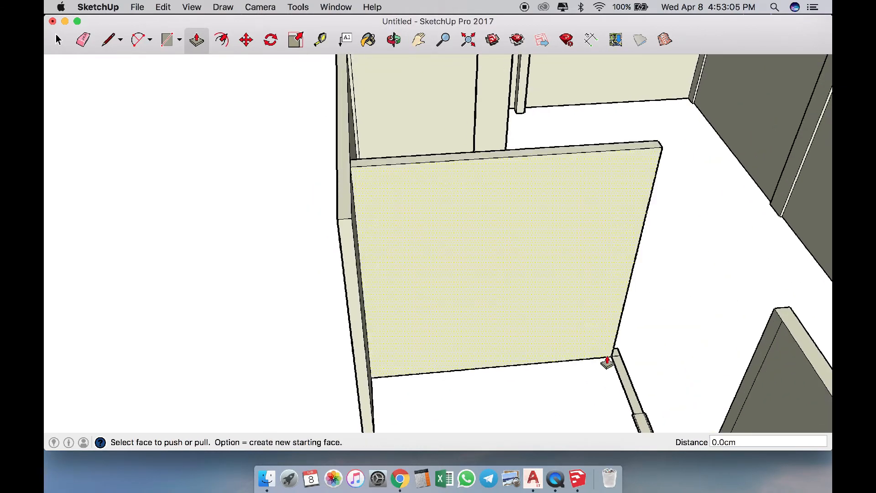
# Extrude the wall segments at the partition's free end and the short stub next to them by 400 cm
pyautogui.doubleClick(620, 381)
pyautogui.scroll(-4, 618, 381)
pyautogui.moveTo(612, 380); pyautogui.dragTo(327, 387, button='middle')
pyautogui.scroll(3, 337, 324)
pyautogui.scroll(2, 325, 392)
pyautogui.doubleClick(207, 409)
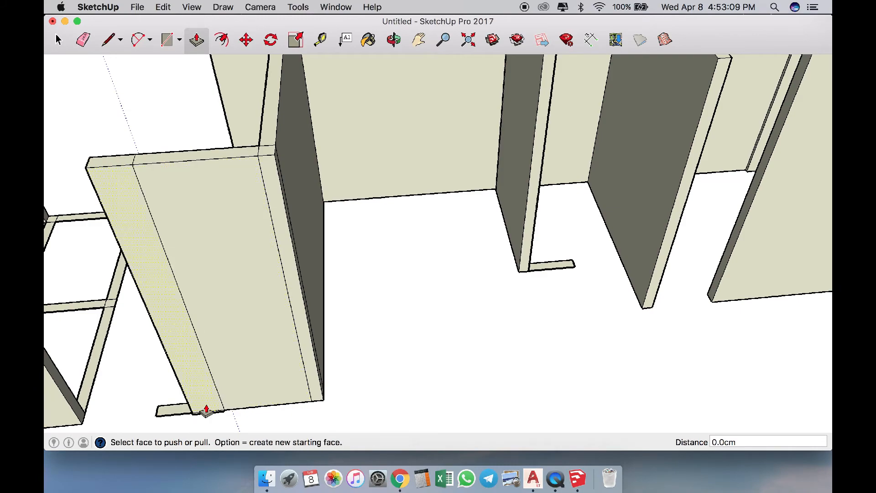
pyautogui.doubleClick(175, 413)
# Extrude the short stub at the raised wall's foot and the next boundary wall segment by 400 cm
pyautogui.moveTo(222, 383); pyautogui.dragTo(569, 401, button='middle')
pyautogui.scroll(-4, 367, 299)
pyautogui.scroll(4, 401, 395)
pyautogui.scroll(5, 400, 397)
pyautogui.doubleClick(539, 382)
pyautogui.scroll(-6, 436, 248)
pyautogui.scroll(3, 357, 372)
pyautogui.scroll(2, 310, 354)
pyautogui.moveTo(298, 322); pyautogui.dragTo(351, 330, button='middle')
pyautogui.doubleClick(330, 332)
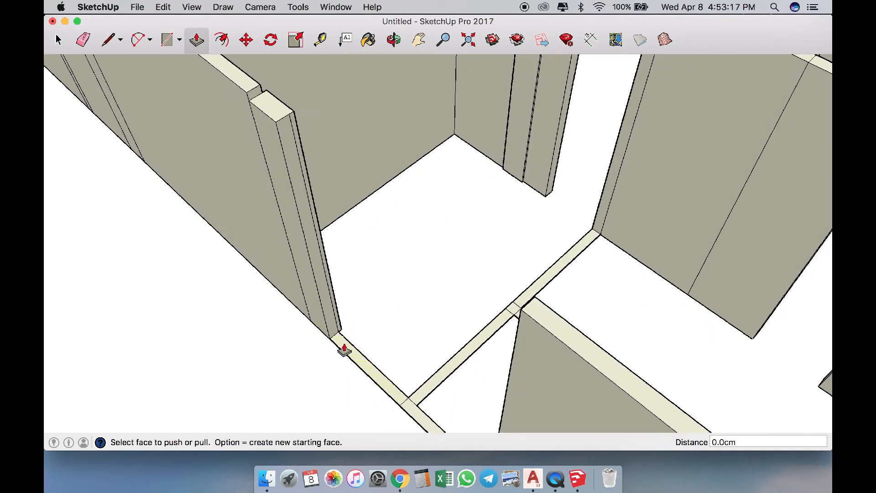
# Extrude the following boundary strip, its corner square and the adjoining partition pieces by the same 400 cm
pyautogui.doubleClick(345, 351)
pyautogui.doubleClick(470, 360)
pyautogui.doubleClick(412, 406)
pyautogui.moveTo(576, 336); pyautogui.dragTo(441, 359, button='middle')
pyautogui.scroll(2, 492, 368)
pyautogui.doubleClick(508, 370)
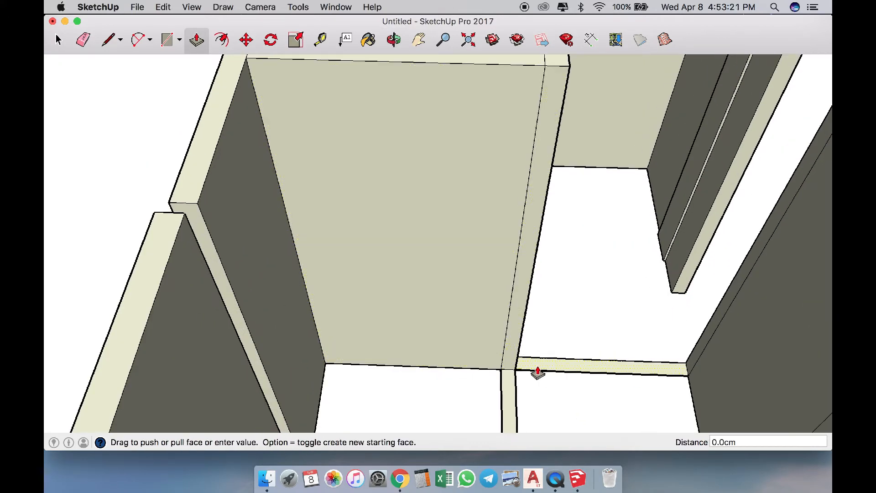
# Raise the flat strip linking the partition to the opposite wall level with the top of the adjoining wall
pyautogui.moveTo(539, 371); pyautogui.dragTo(536, 373)
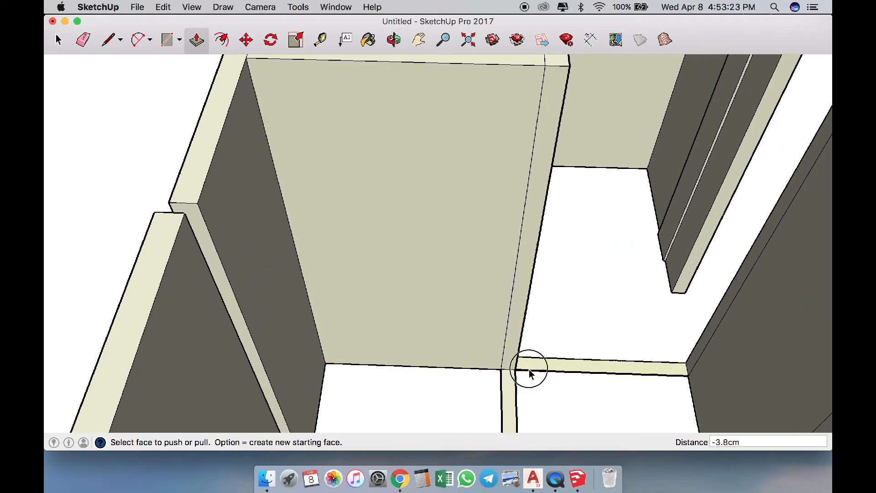
pyautogui.scroll(-3, 565, 368)
pyautogui.click(471, 194)
pyautogui.scroll(-3, 500, 246)
pyautogui.scroll(3, 502, 332)
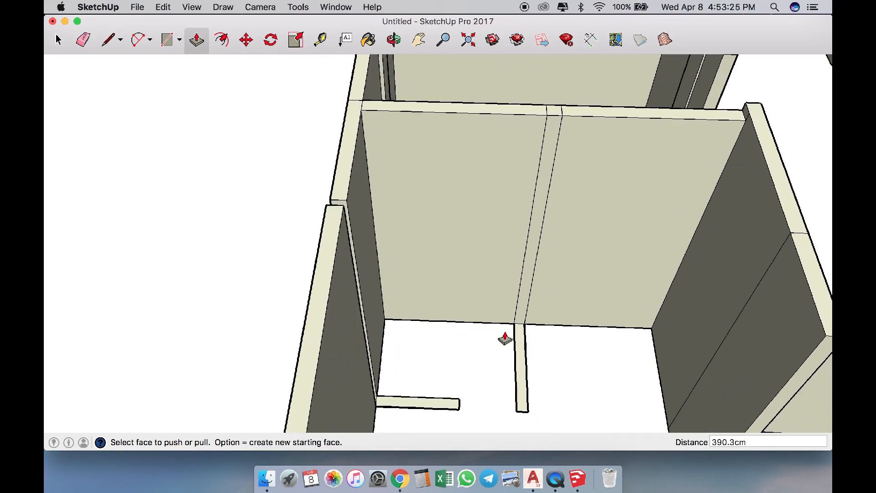
# Extrude the two short partition strips below the cross wall and the last flat boundary segment by the same amount
pyautogui.doubleClick(518, 339)
pyautogui.doubleClick(436, 403)
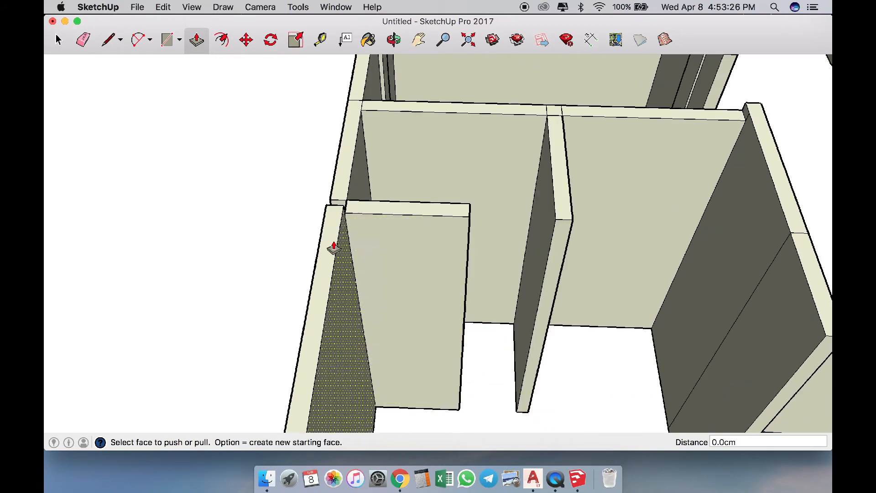
pyautogui.moveTo(334, 248); pyautogui.dragTo(561, 239, button='middle')
pyautogui.scroll(-3, 562, 238)
pyautogui.scroll(3, 555, 338)
pyautogui.doubleClick(552, 328)
pyautogui.scroll(-5, 419, 317)
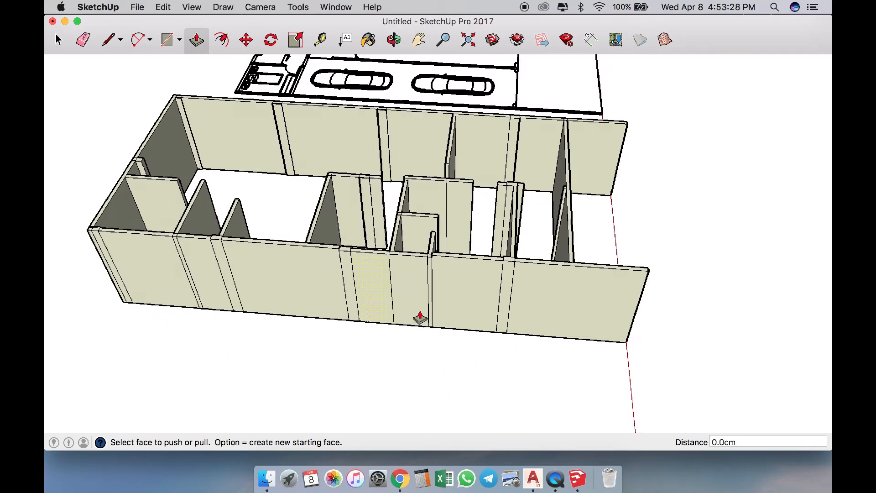
# Check the upper floor for unraised pieces and extrude the short stub at the small partition's free end
pyautogui.moveTo(419, 316); pyautogui.dragTo(366, 341, button='middle')
pyautogui.moveTo(438, 338); pyautogui.dragTo(469, 401, button='middle')
pyautogui.scroll(-3, 430, 375)
pyautogui.scroll(8, 430, 373)
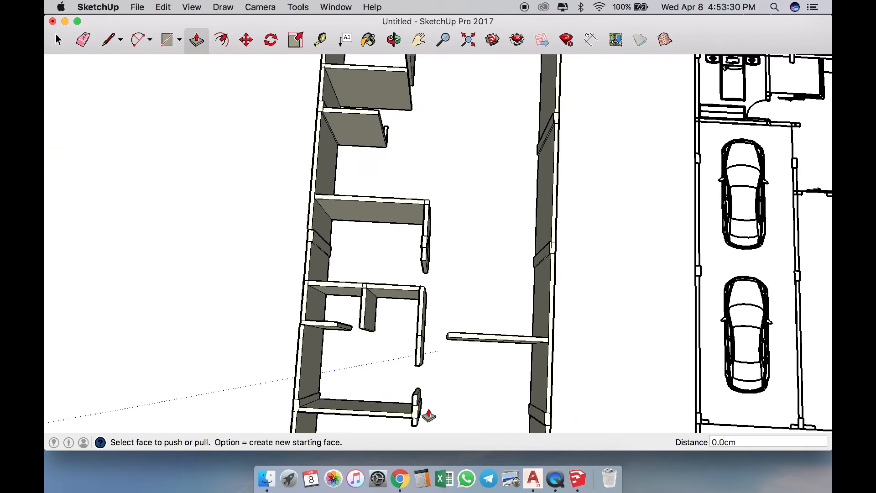
pyautogui.scroll(-6, 424, 379)
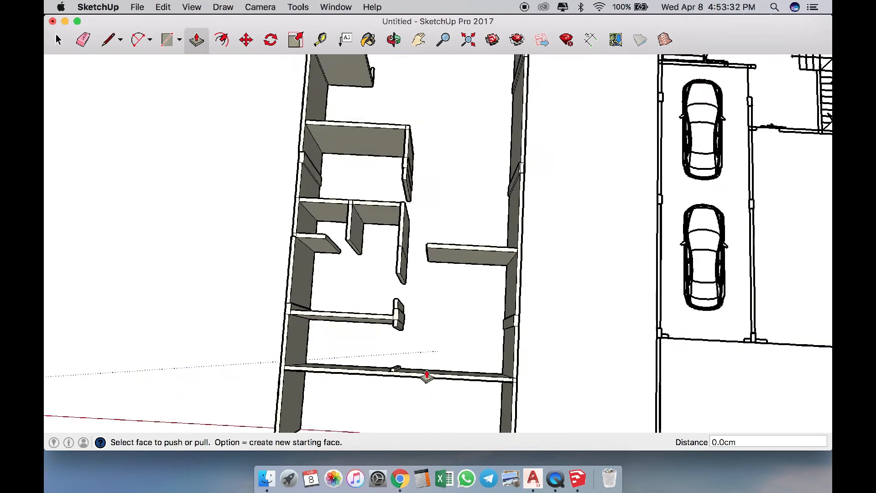
pyautogui.scroll(3, 422, 196)
pyautogui.scroll(-4, 422, 198)
pyautogui.scroll(6, 405, 171)
pyautogui.scroll(5, 371, 264)
pyautogui.doubleClick(358, 270)
pyautogui.scroll(-5, 489, 230)
pyautogui.scroll(2, 392, 239)
pyautogui.scroll(3, 391, 240)
pyautogui.click(383, 254)
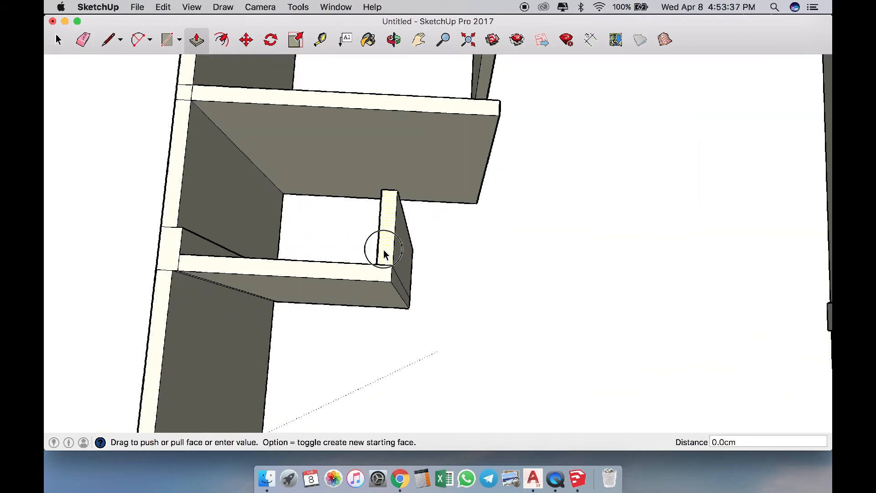
pyautogui.scroll(-5, 357, 301)
# Close the front floor area with an 820 cm line between the front ends of the two side walls
pyautogui.moveTo(358, 301); pyautogui.dragTo(440, 149, button='middle')
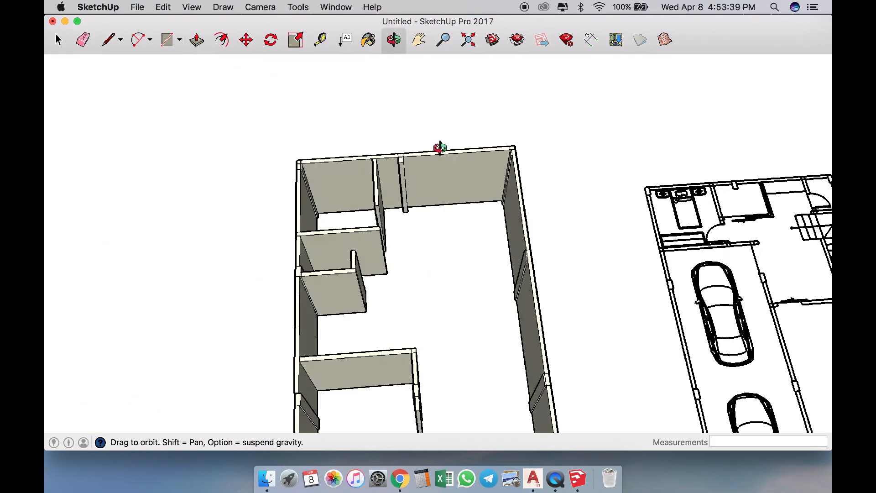
pyautogui.scroll(-5, 404, 172)
pyautogui.scroll(3, 428, 336)
pyautogui.press('l')
pyautogui.scroll(3, 353, 349)
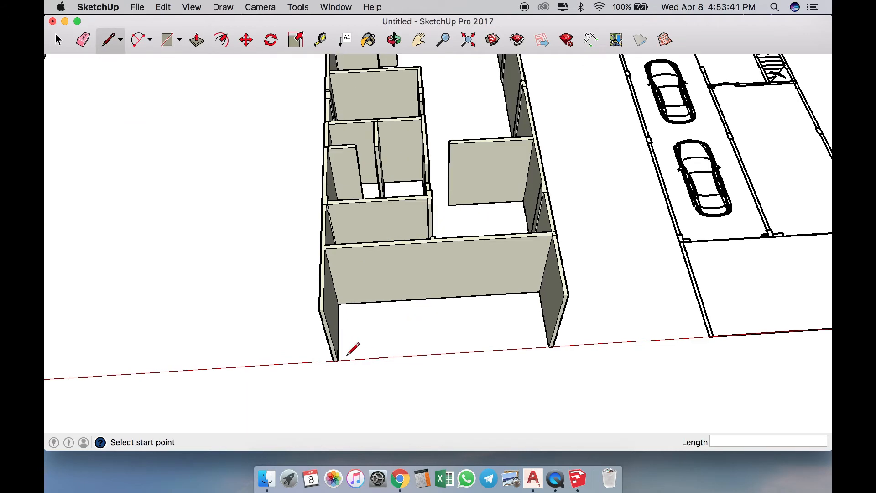
pyautogui.click(549, 347)
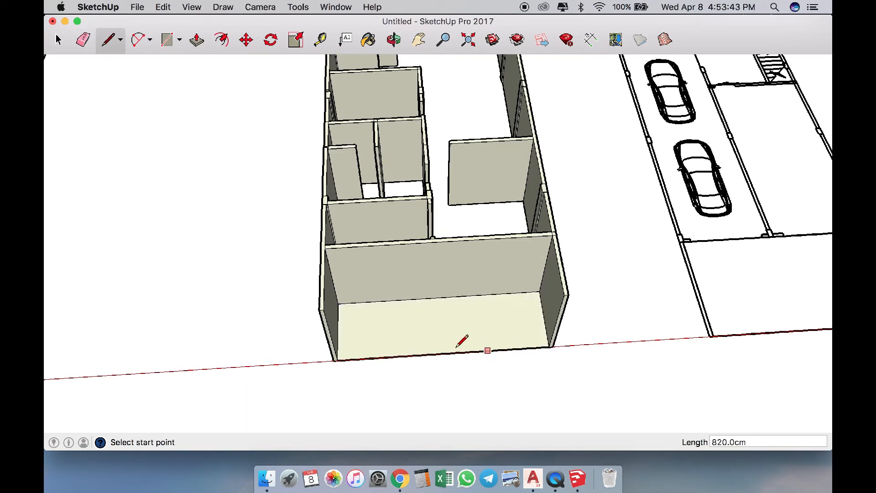
# Draw a line along the foot of the rear wall from corner to corner to form the interior floor face
pyautogui.scroll(-4, 471, 350)
pyautogui.moveTo(440, 229); pyautogui.dragTo(436, 287, button='middle')
pyautogui.scroll(5, 397, 91)
pyautogui.scroll(3, 380, 140)
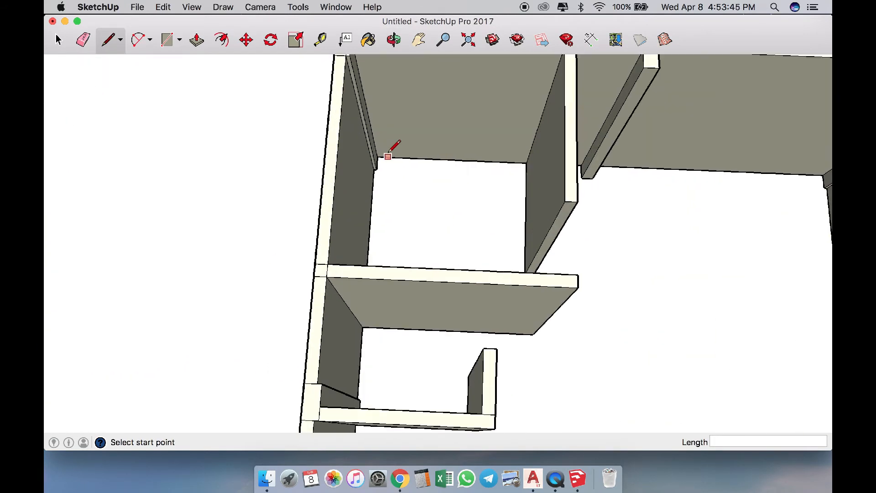
pyautogui.click(378, 156)
pyautogui.scroll(-3, 385, 153)
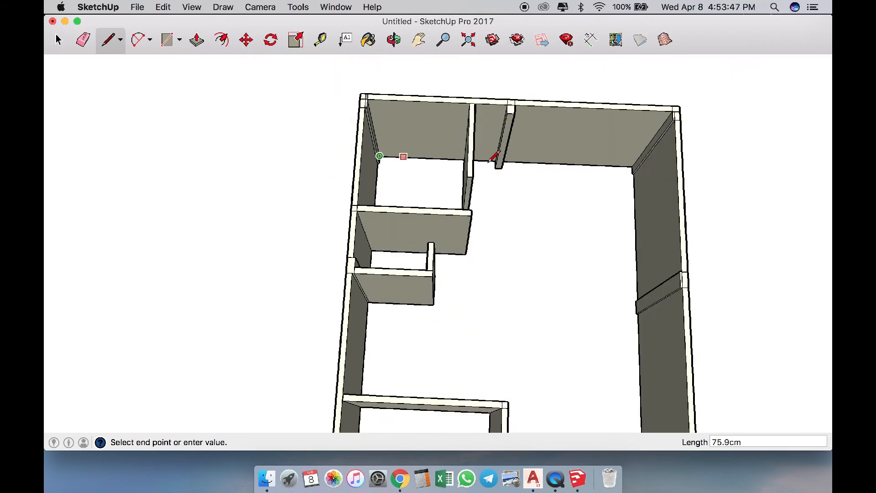
pyautogui.click(633, 166)
# Reverse the upper storey's interior floor face so its front side points upward
pyautogui.scroll(-6, 453, 102)
pyautogui.press('space')
pyautogui.rightClick(499, 210)
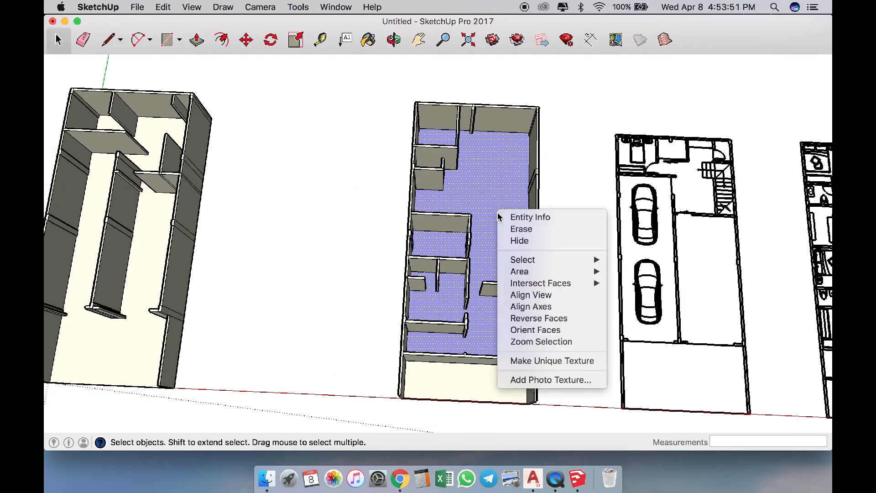
pyautogui.click(553, 321)
pyautogui.scroll(4, 464, 387)
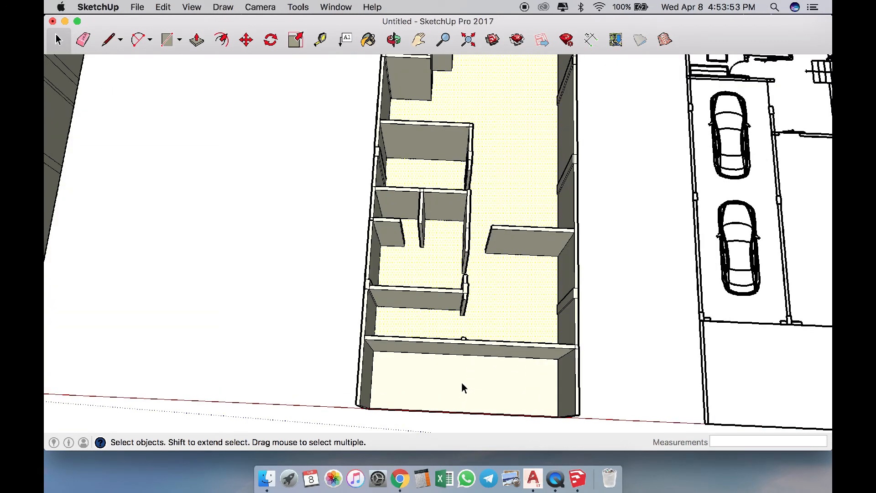
# Push/pull the interior floor face and the front floor face to give the upper storey a thin slab
pyautogui.moveTo(464, 387); pyautogui.dragTo(552, 322, button='middle')
pyautogui.press('p')
pyautogui.scroll(3, 552, 320)
pyautogui.click(541, 273)
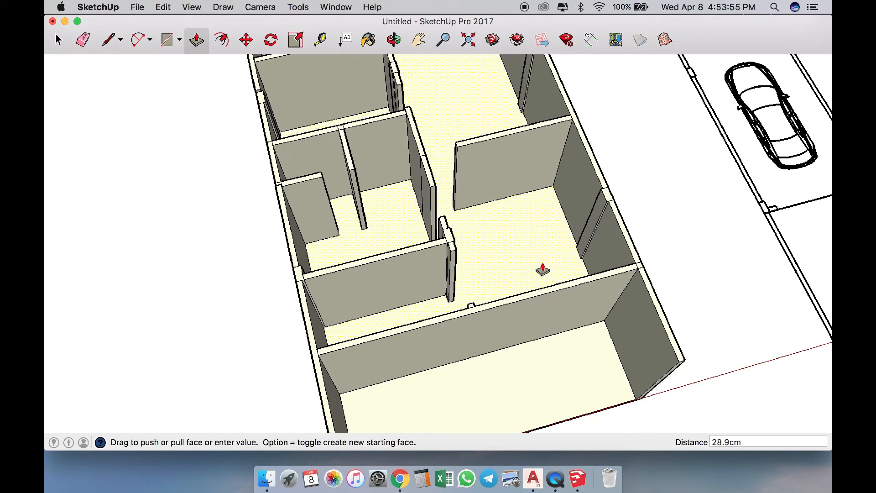
pyautogui.press('Return')
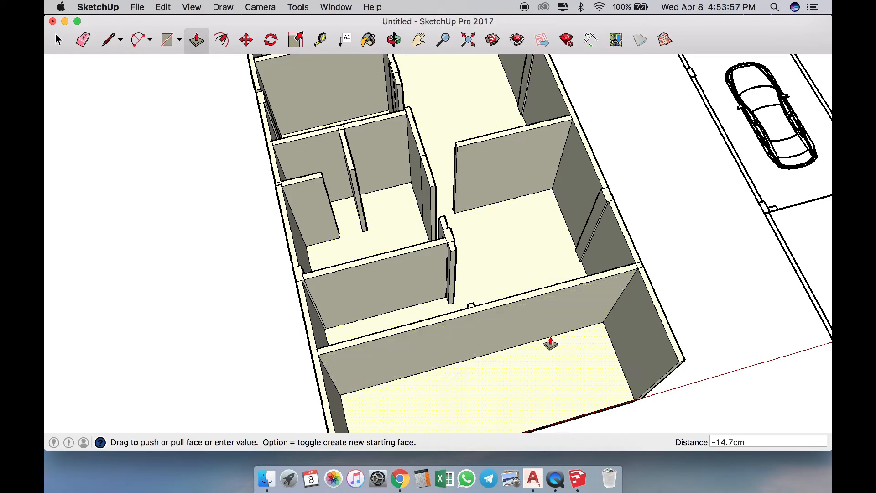
pyautogui.moveTo(497, 338); pyautogui.dragTo(587, 338, button='middle')
pyautogui.click(446, 339)
# Select all walls and floors of the upper storey and make them a group
pyautogui.scroll(-1, 446, 339)
pyautogui.scroll(-5, 543, 287)
pyautogui.moveTo(543, 286); pyautogui.dragTo(398, 268, button='middle')
pyautogui.scroll(-5, 452, 262)
pyautogui.press('space')
pyautogui.moveTo(522, 288); pyautogui.dragTo(472, 289, button='middle')
pyautogui.moveTo(372, 108); pyautogui.dragTo(520, 386)
pyautogui.scroll(3, 460, 251)
pyautogui.scroll(2, 469, 192)
pyautogui.rightClick(469, 185)
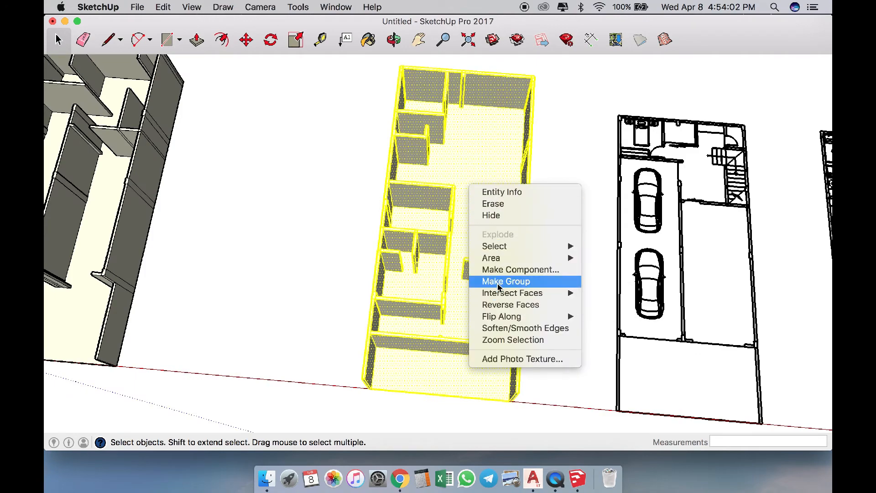
pyautogui.click(497, 285)
# Select the new upper-storey group as a whole
pyautogui.moveTo(441, 276); pyautogui.dragTo(494, 274, button='middle')
pyautogui.click(368, 272)
pyautogui.scroll(5, 460, 276)
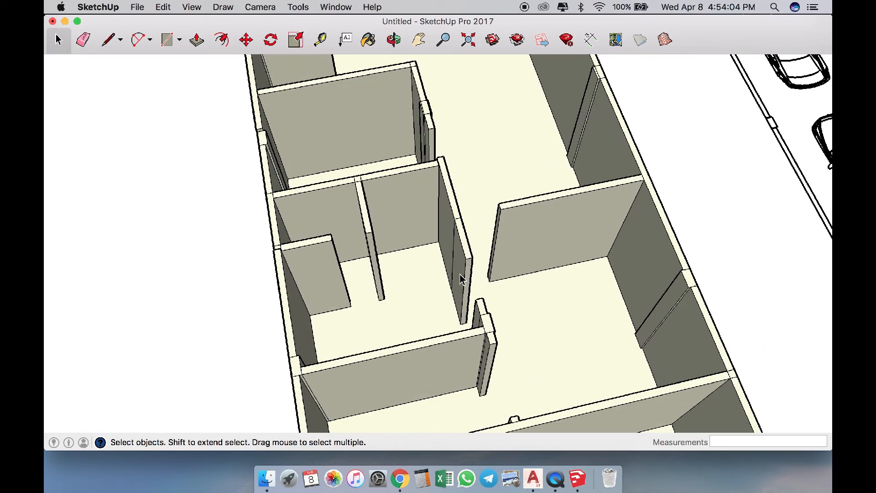
pyautogui.scroll(-5, 407, 227)
pyautogui.scroll(-5, 473, 239)
pyautogui.scroll(3, 424, 310)
pyautogui.click(423, 311)
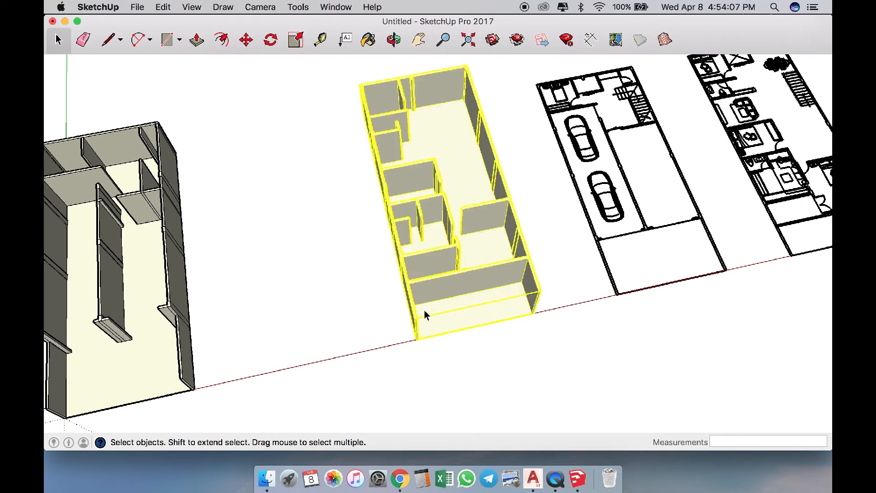
pyautogui.press('m')
pyautogui.scroll(3, 404, 353)
pyautogui.scroll(3, 421, 327)
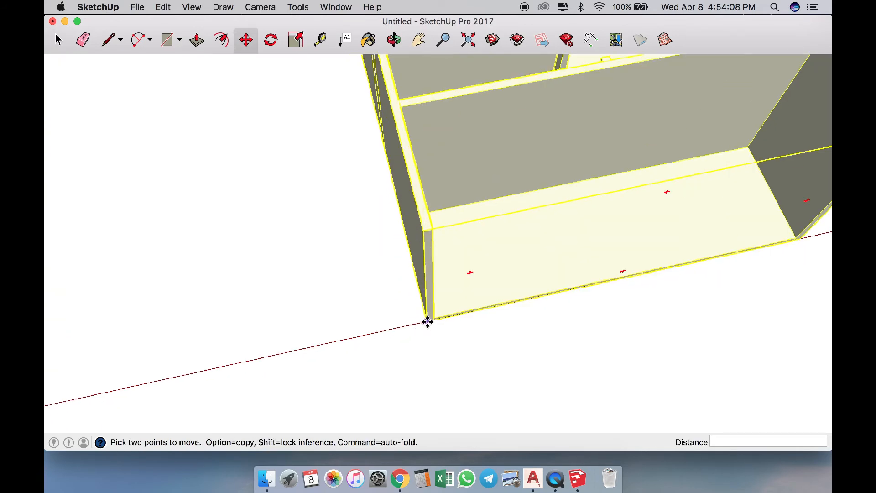
pyautogui.click(427, 322)
pyautogui.scroll(-6, 452, 273)
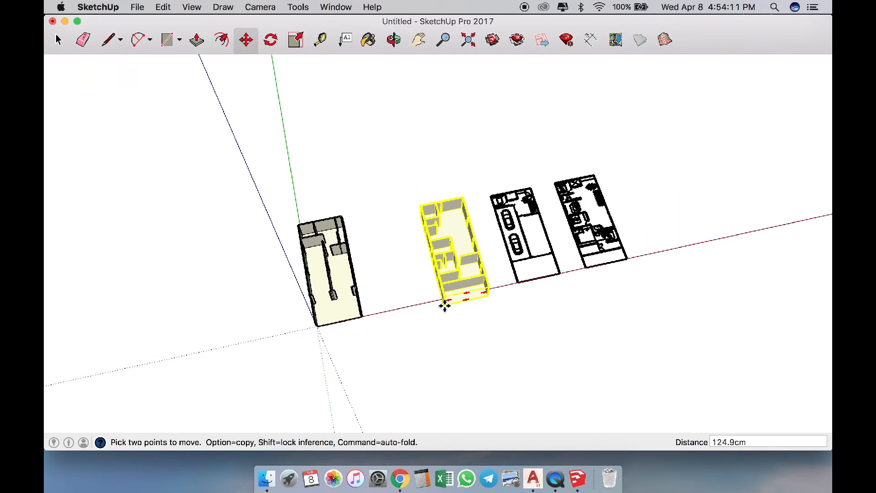
pyautogui.scroll(6, 317, 323)
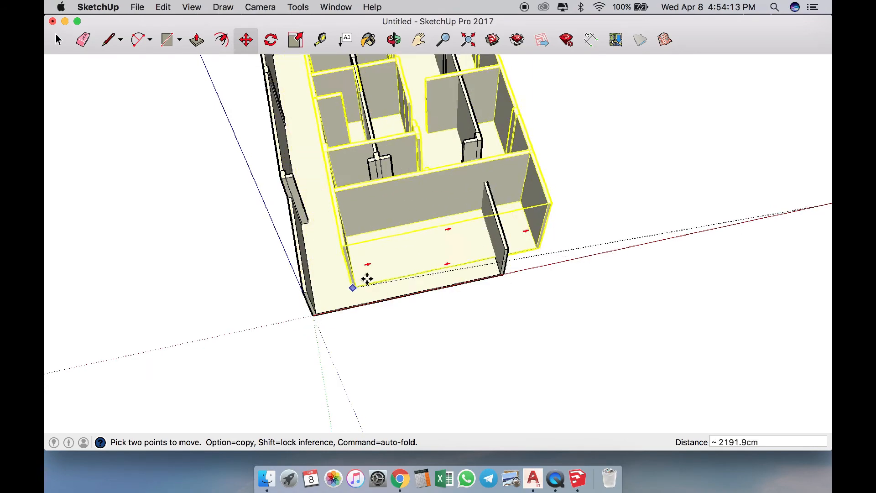
pyautogui.press('Escape')
# Move the upper-storey group by its front bottom corner onto the ground floor's low front wall, raising it 150 cm above that wall
pyautogui.scroll(-3, 404, 242)
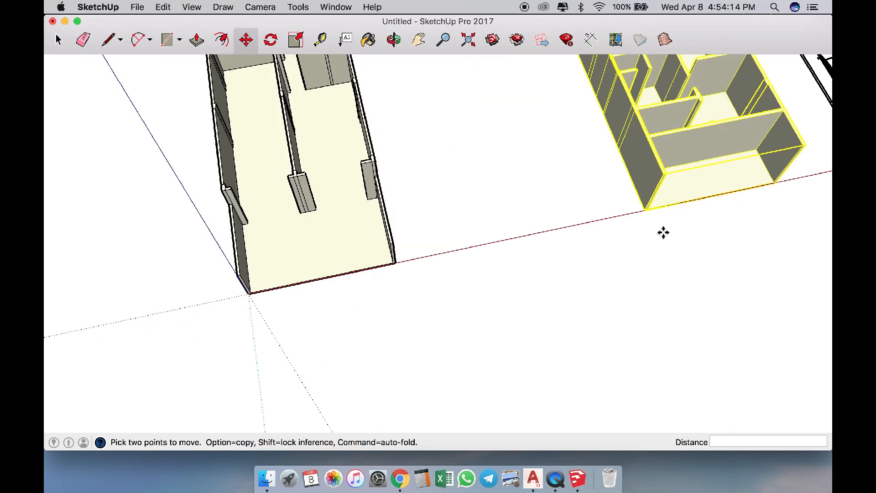
pyautogui.click(645, 213)
pyautogui.moveTo(396, 193); pyautogui.dragTo(483, 184, button='middle')
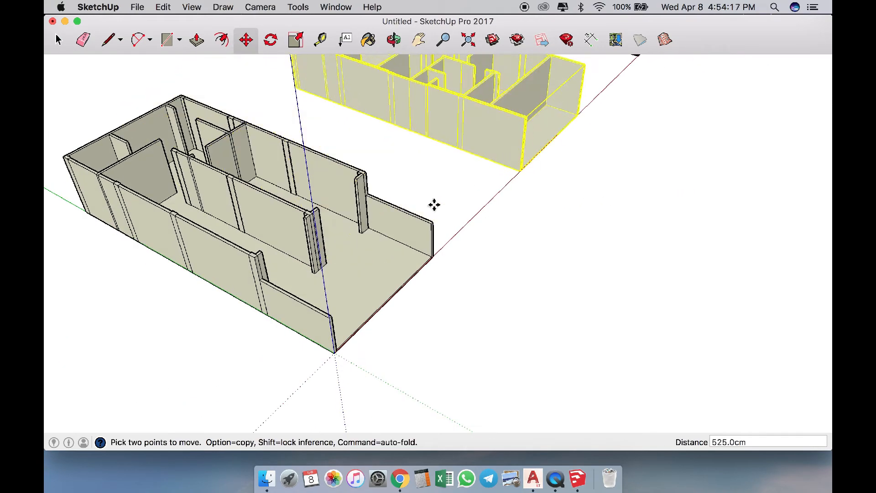
pyautogui.scroll(5, 333, 290)
pyautogui.moveTo(303, 358); pyautogui.dragTo(228, 271, button='middle')
pyautogui.write('150')
pyautogui.press('Return')
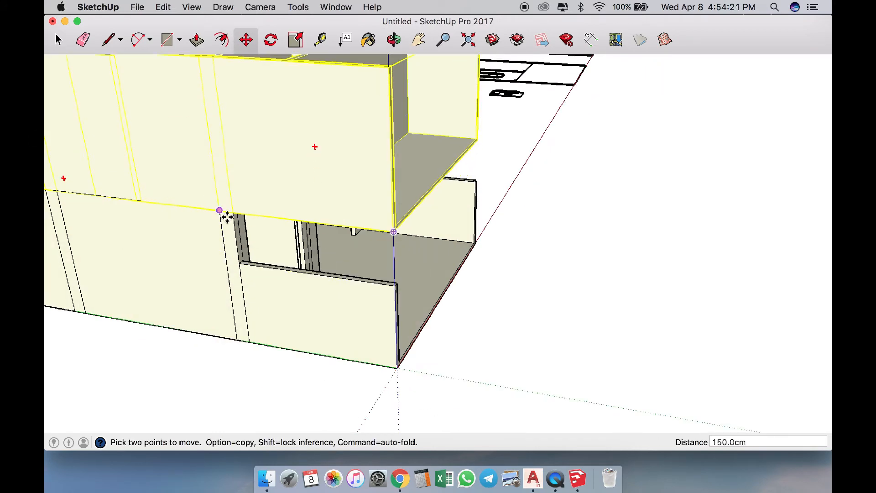
pyautogui.scroll(2, 307, 274)
pyautogui.press('space')
pyautogui.moveTo(400, 230); pyautogui.dragTo(344, 248, button='middle')
pyautogui.scroll(-3, 381, 246)
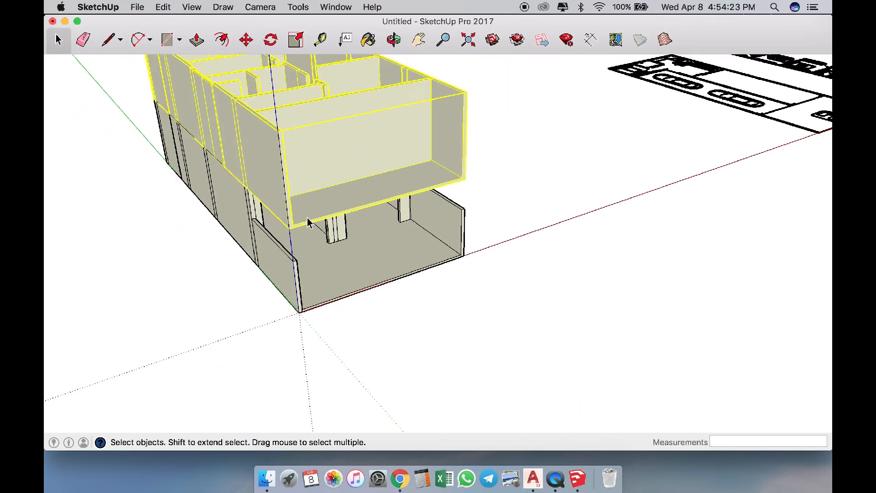
# Open the upper-storey group for editing
pyautogui.moveTo(311, 217); pyautogui.dragTo(595, 238, button='middle')
pyautogui.scroll(-5, 595, 238)
pyautogui.scroll(5, 321, 220)
pyautogui.click(322, 224)
pyautogui.scroll(-5, 299, 239)
pyautogui.moveTo(299, 238); pyautogui.dragTo(419, 240, button='middle')
pyautogui.scroll(2, 418, 241)
pyautogui.click(324, 207)
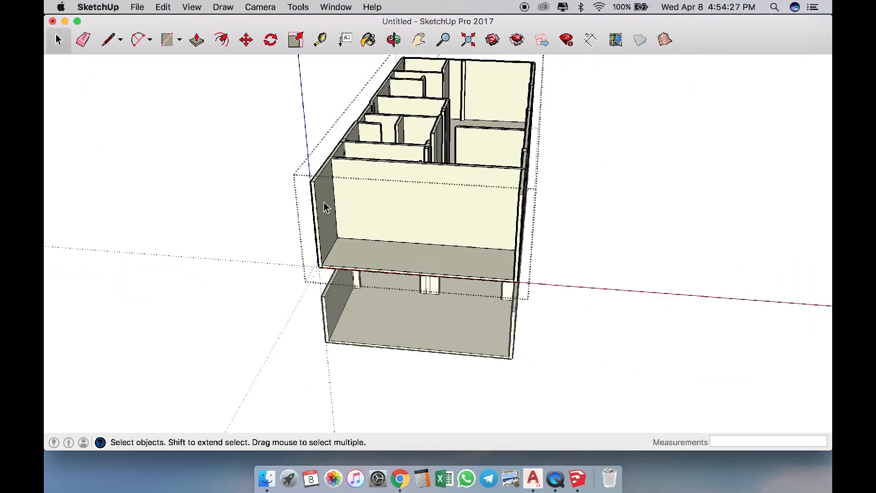
# Push the front ends of both projecting side walls back flush with the upper storey's front wall
pyautogui.moveTo(330, 218); pyautogui.dragTo(280, 227, button='middle')
pyautogui.press('p')
pyautogui.click(294, 196)
pyautogui.click(280, 198)
pyautogui.moveTo(384, 262); pyautogui.dragTo(605, 243, button='middle')
pyautogui.click(631, 237)
pyautogui.click(655, 218)
# Push the projecting front slab down 10 cm to remove its thickness and erase its leftover face
pyautogui.scroll(1, 605, 243)
pyautogui.click(605, 242)
pyautogui.click(596, 248)
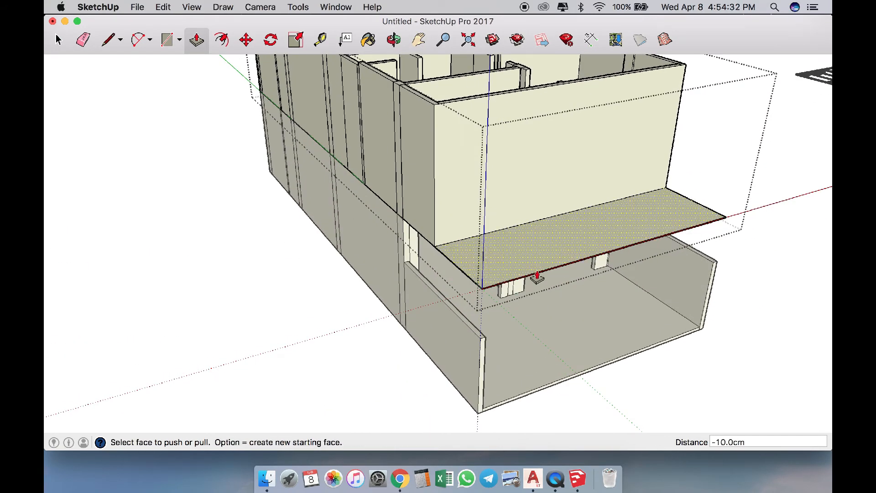
pyautogui.press('e')
pyautogui.click(724, 221)
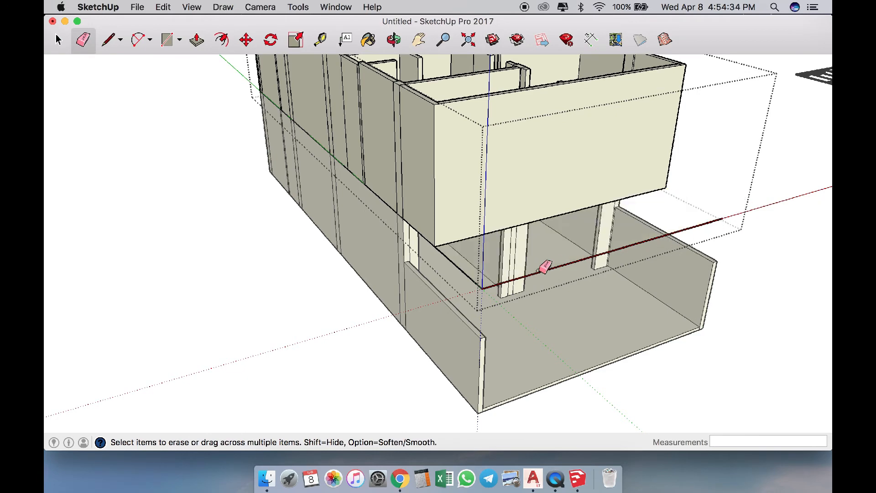
pyautogui.press('space')
# Draw an 850 cm line along the front bottom edge of the upper storey to close the slab's underside
pyautogui.moveTo(509, 333)
pyautogui.mouseDown(button='middle')
pyautogui.moveTo(336, 212)
pyautogui.moveTo(309, 219)
pyautogui.mouseUp(button='middle')
pyautogui.scroll(1, 394, 127)
pyautogui.scroll(5, 335, 82)
pyautogui.moveTo(322, 96)
pyautogui.mouseDown(button='middle')
pyautogui.moveTo(337, 71)
pyautogui.moveTo(332, 85)
pyautogui.mouseUp(button='middle')
pyautogui.press('l')
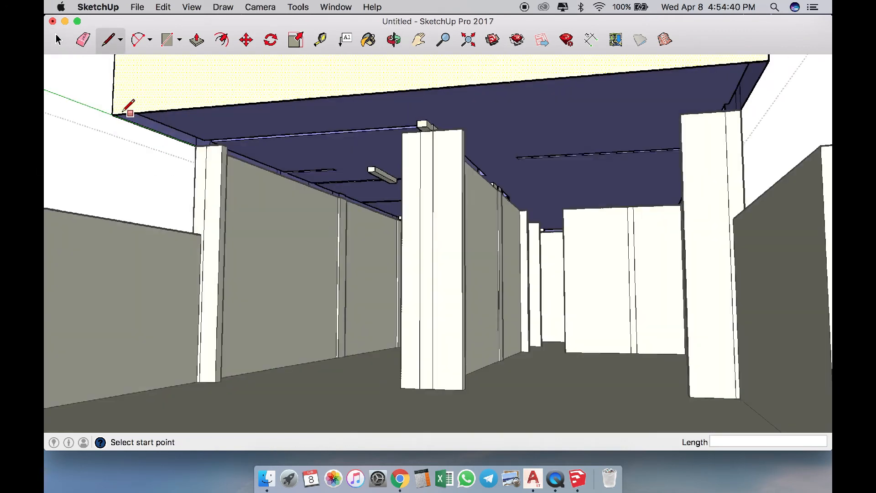
pyautogui.click(114, 116)
pyautogui.scroll(-3, 114, 115)
pyautogui.click(591, 73)
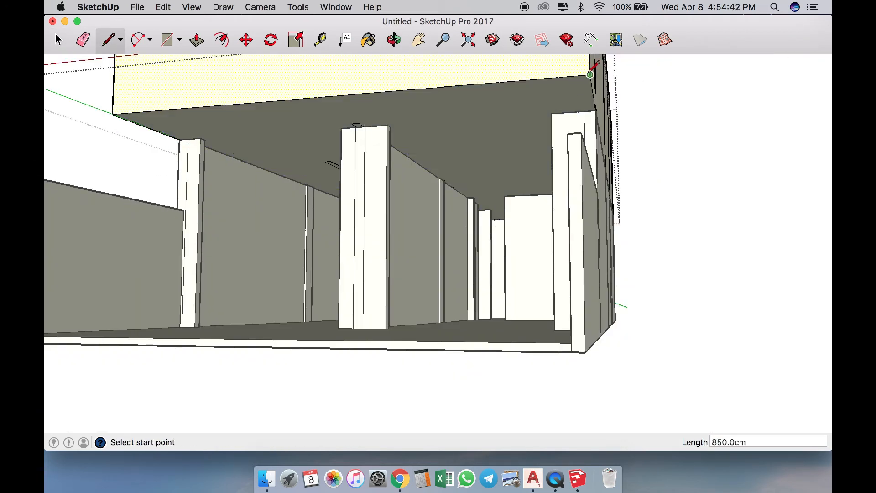
pyautogui.press('space')
# Examine the stacked storeys from above and the staircase area of the furnished floor plan
pyautogui.moveTo(663, 181); pyautogui.dragTo(713, 283, button='middle')
pyautogui.scroll(-5, 502, 160)
pyautogui.scroll(-5, 383, 220)
pyautogui.moveTo(383, 220); pyautogui.dragTo(539, 242, button='middle')
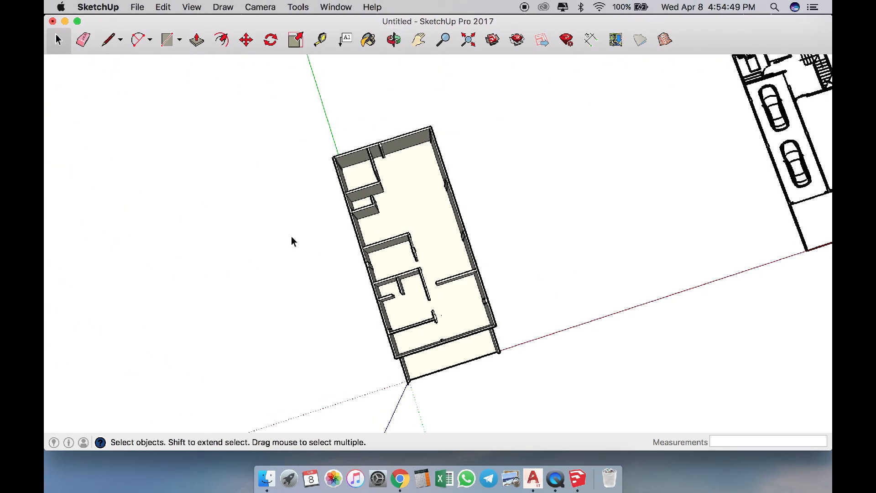
pyautogui.scroll(-5, 292, 241)
pyautogui.scroll(3, 661, 153)
pyautogui.scroll(8, 663, 158)
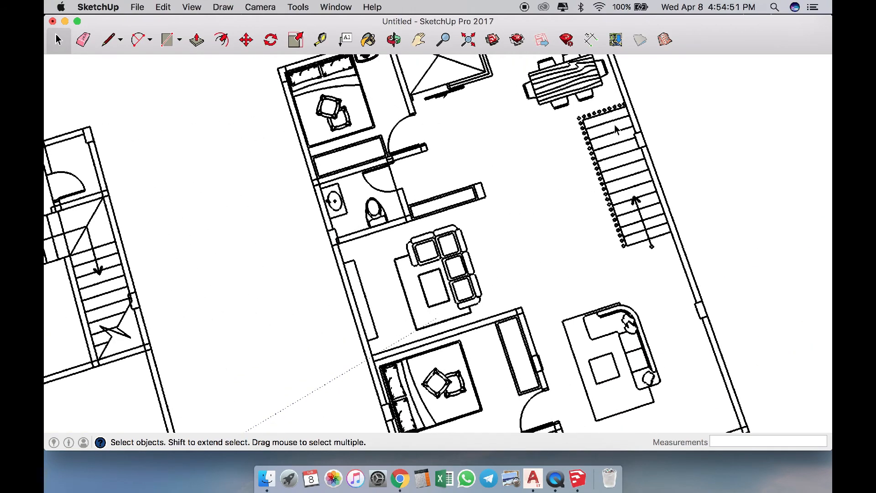
# Measure the distance from the side wall's column corner to the upper end of the staircase in the furnished floor plan
pyautogui.moveTo(617, 131); pyautogui.dragTo(534, 133, button='middle')
pyautogui.scroll(5, 402, 82)
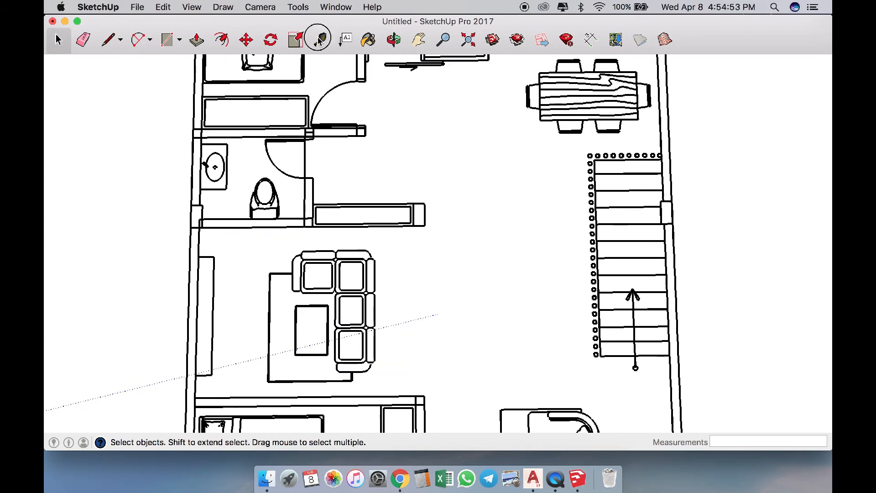
pyautogui.press('t')
pyautogui.scroll(1, 691, 183)
pyautogui.click(662, 202)
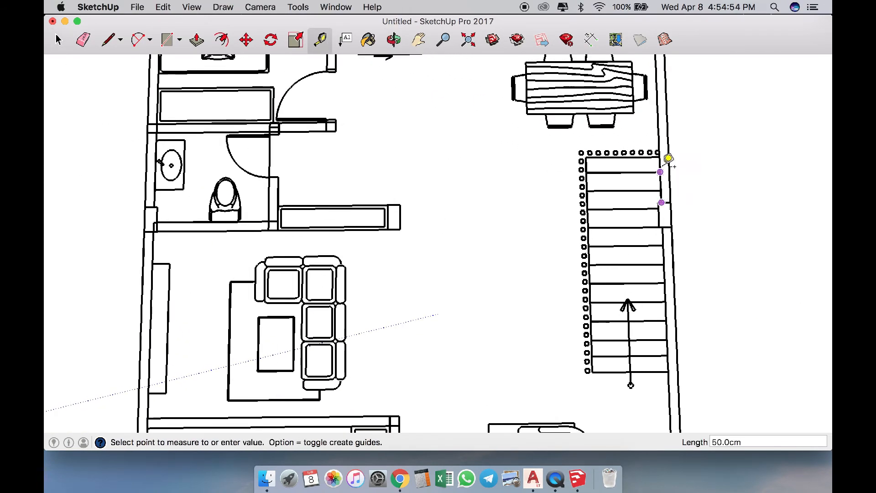
pyautogui.press('space')
pyautogui.scroll(-10, 424, 210)
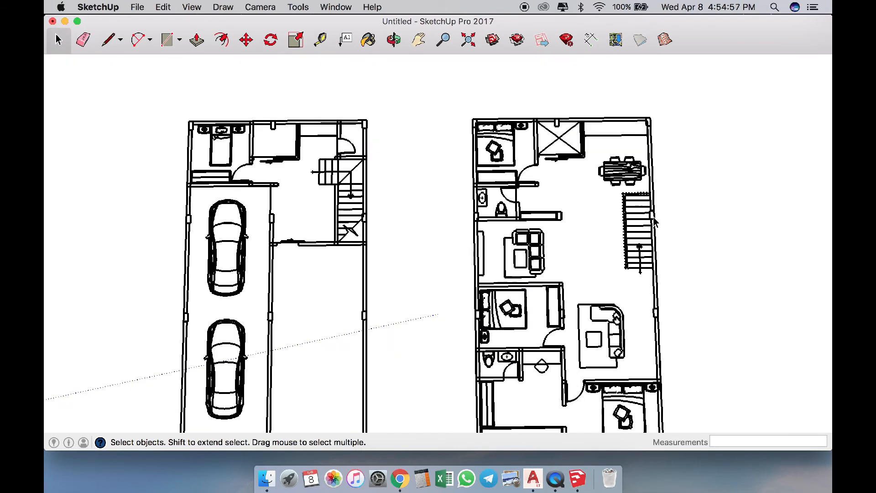
# Draw a 75 cm line along the base of the upper storey's side wall, starting from the column's corner
pyautogui.scroll(15, 399, 237)
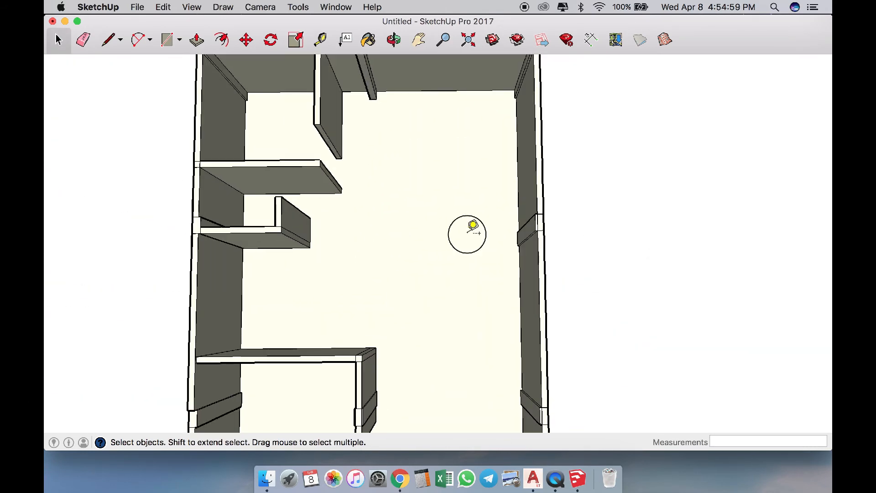
pyautogui.press('l')
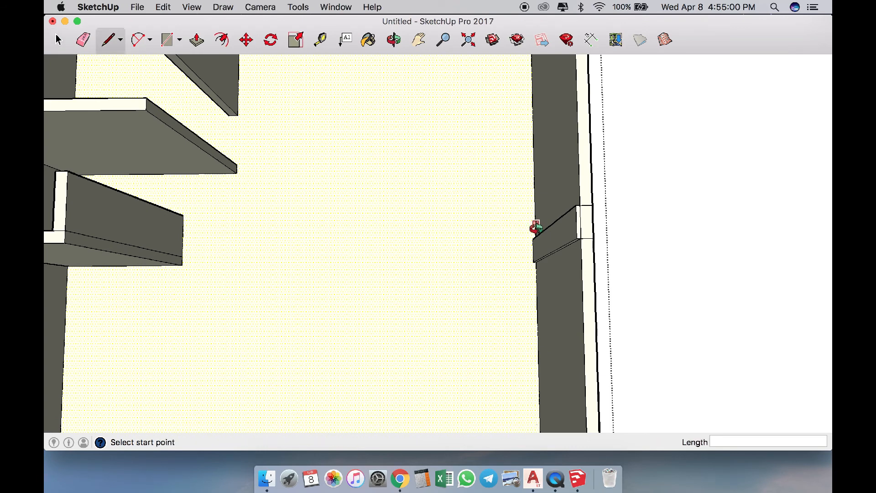
pyautogui.scroll(5, 540, 219)
pyautogui.click(528, 299)
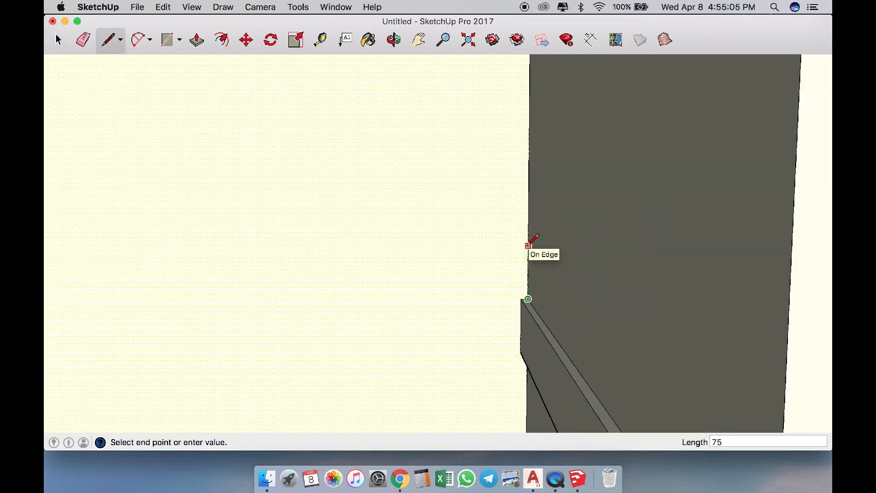
pyautogui.press('Return')
# Outline the rectangular stair opening on the upper storey's floor against the side wall, starting from the end of the 75 cm line
pyautogui.scroll(-2, 530, 221)
pyautogui.click(528, 214)
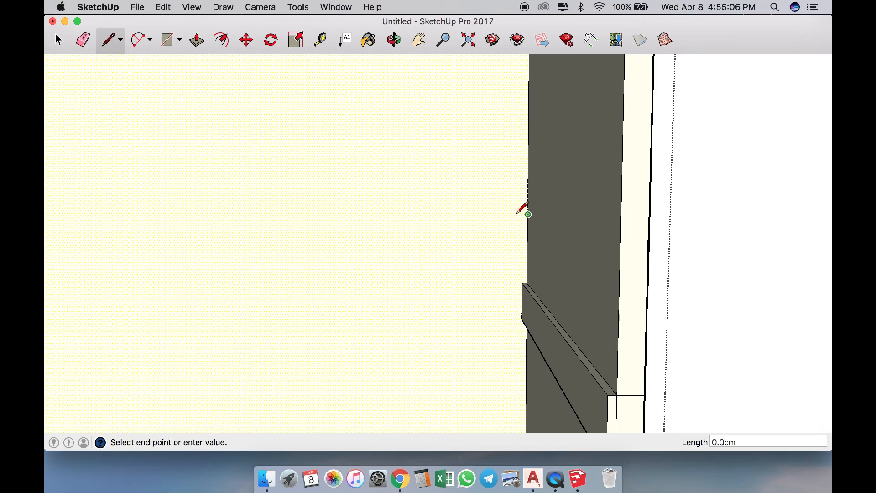
pyautogui.click(427, 211)
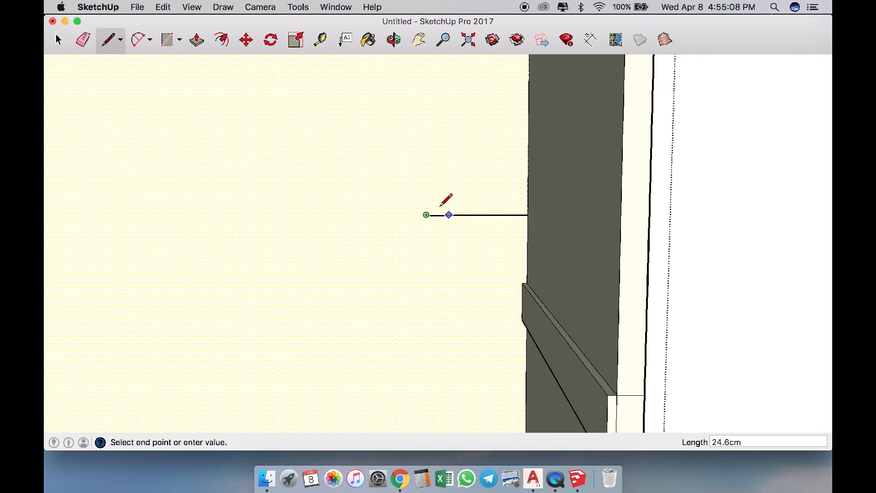
pyautogui.scroll(-4, 397, 132)
pyautogui.click(411, 305)
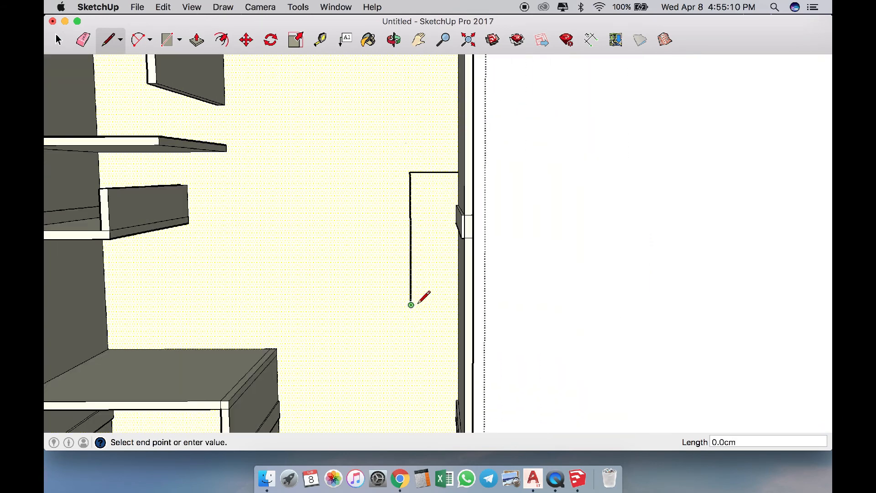
pyautogui.click(458, 304)
# Push the outlined stair rectangle down through the floor slab to cut the opening
pyautogui.moveTo(459, 304); pyautogui.dragTo(439, 242, button='middle')
pyautogui.press('p')
pyautogui.scroll(3, 454, 157)
pyautogui.moveTo(454, 156); pyautogui.dragTo(443, 167)
pyautogui.click(442, 165)
pyautogui.press('space')
# Push the stair opening's end face inward to line up with the ground-floor wall below
pyautogui.moveTo(535, 283); pyautogui.dragTo(433, 184, button='middle')
pyautogui.scroll(5, 432, 184)
pyautogui.press('p')
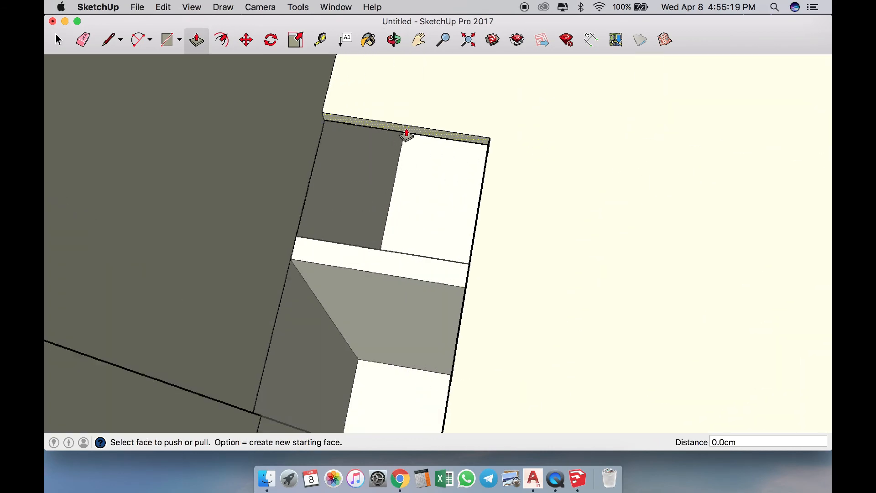
pyautogui.click(406, 135)
pyautogui.click(442, 276)
# Move the upper storey group about 1290 cm sideways off the ground floor to stand beside it
pyautogui.moveTo(442, 276); pyautogui.dragTo(203, 294, button='middle')
pyautogui.scroll(-4, 491, 172)
pyautogui.scroll(-12, 350, 207)
pyautogui.press('space')
pyautogui.scroll(4, 374, 249)
pyautogui.moveTo(394, 233); pyautogui.dragTo(399, 194, button='middle')
pyautogui.scroll(3, 371, 151)
pyautogui.press('m')
pyautogui.click(510, 164)
pyautogui.click(724, 171)
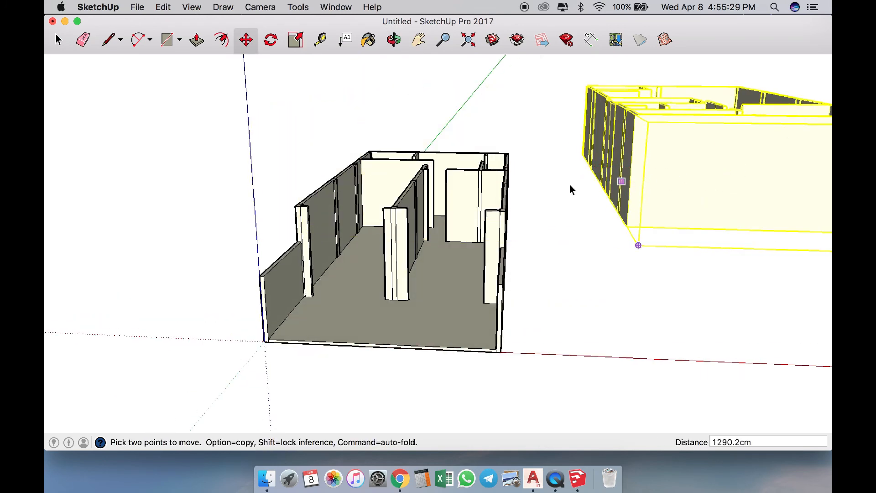
pyautogui.press('space')
pyautogui.click(554, 198)
# Move the imported floor plans along the red axis to sit close beside the two modelled storeys
pyautogui.scroll(-3, 417, 222)
pyautogui.moveTo(417, 223); pyautogui.dragTo(560, 362, button='middle')
pyautogui.scroll(2, 546, 197)
pyautogui.moveTo(483, 259); pyautogui.dragTo(450, 235, button='middle')
pyautogui.scroll(-3, 437, 237)
pyautogui.scroll(-2, 437, 237)
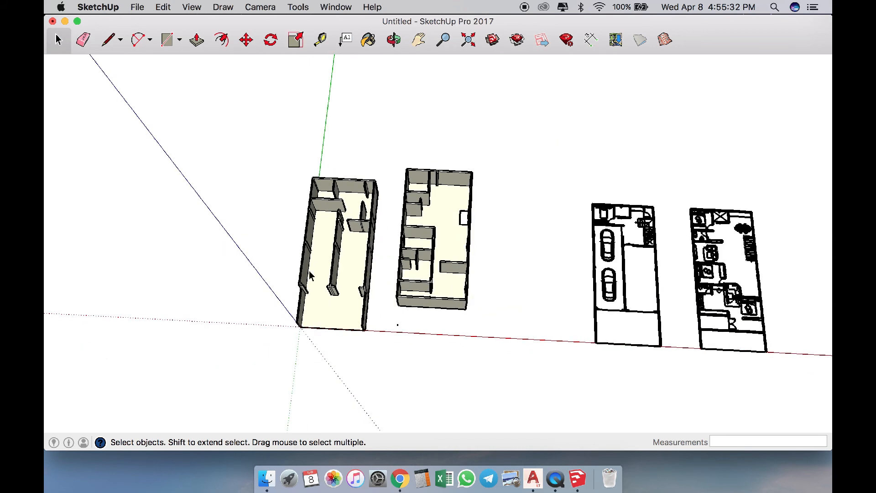
pyautogui.scroll(-1, 271, 273)
pyautogui.click(585, 269)
pyautogui.press('m')
pyautogui.click(583, 250)
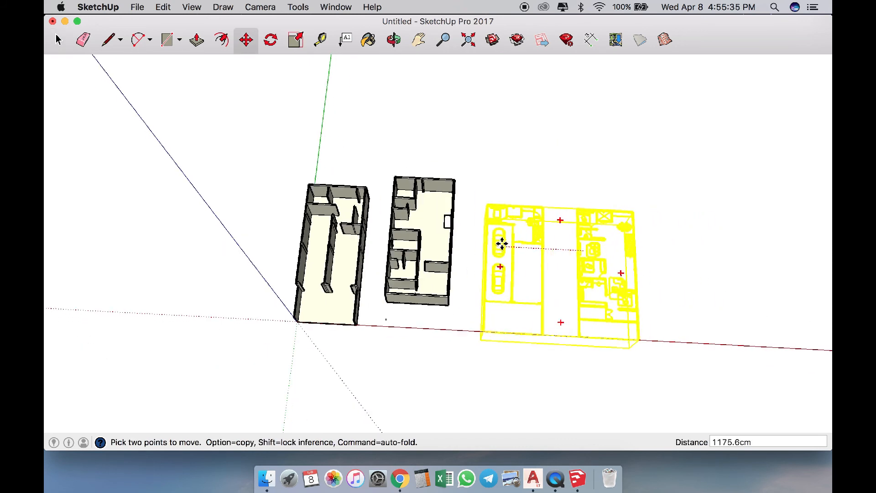
pyautogui.click(480, 239)
pyautogui.press('space')
pyautogui.click(658, 276)
pyautogui.scroll(2, 475, 267)
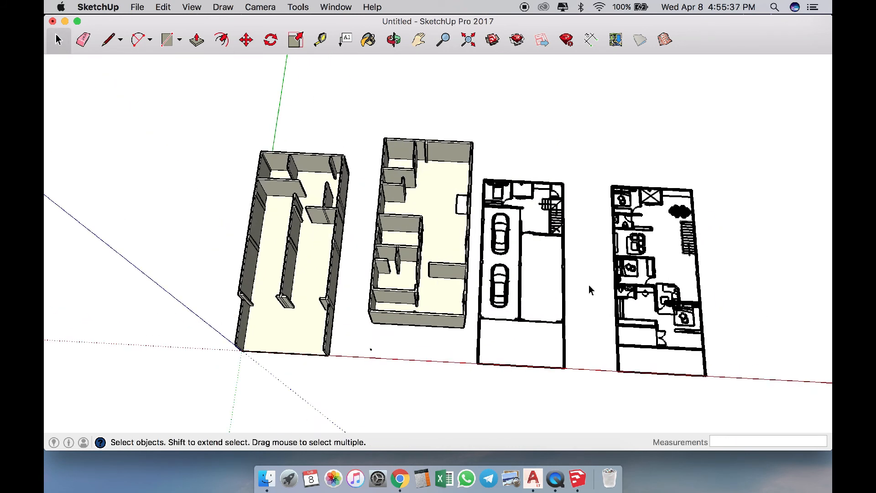
pyautogui.scroll(2, 623, 299)
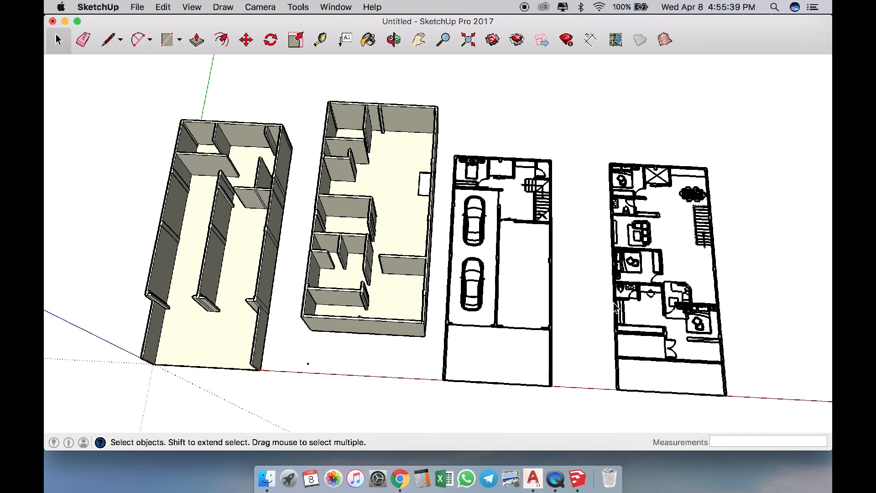
pyautogui.moveTo(510, 305); pyautogui.dragTo(493, 294, button='middle')
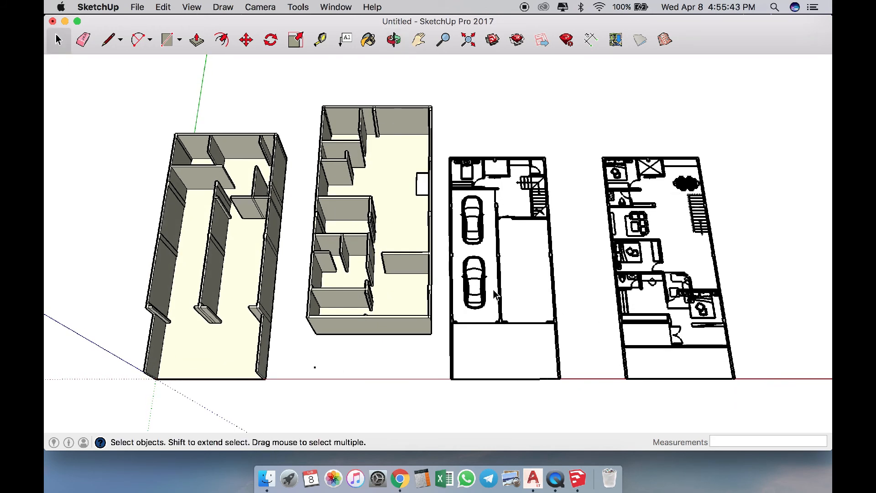